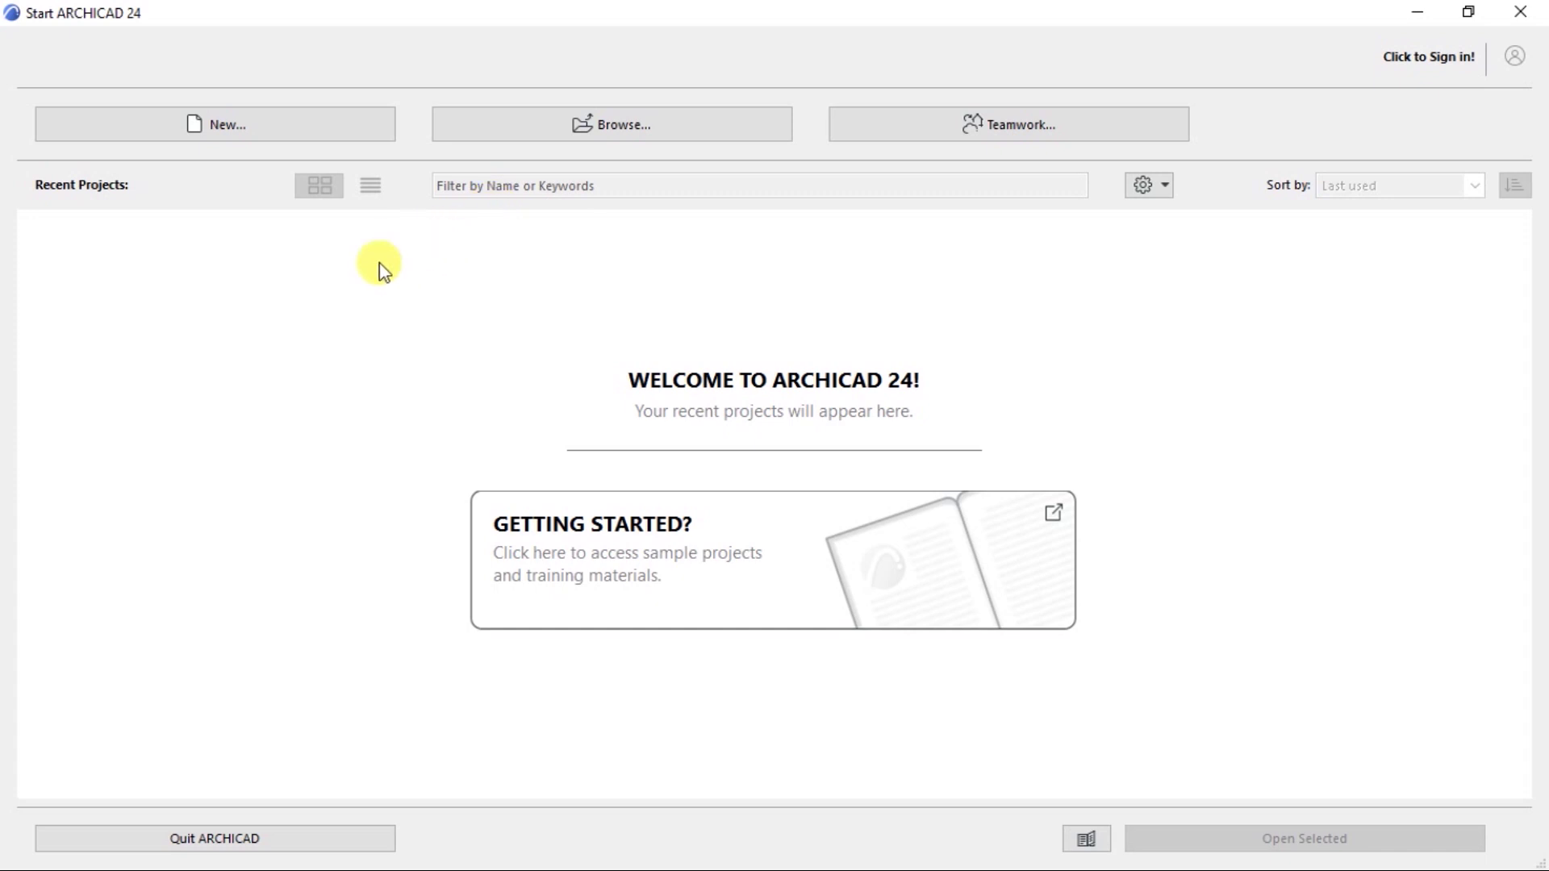
# Browse into the Ruai Bungalow folder and open 'Ruai - 4 Bedroom Bungalow 1.2.1'
pyautogui.click(498, 122)
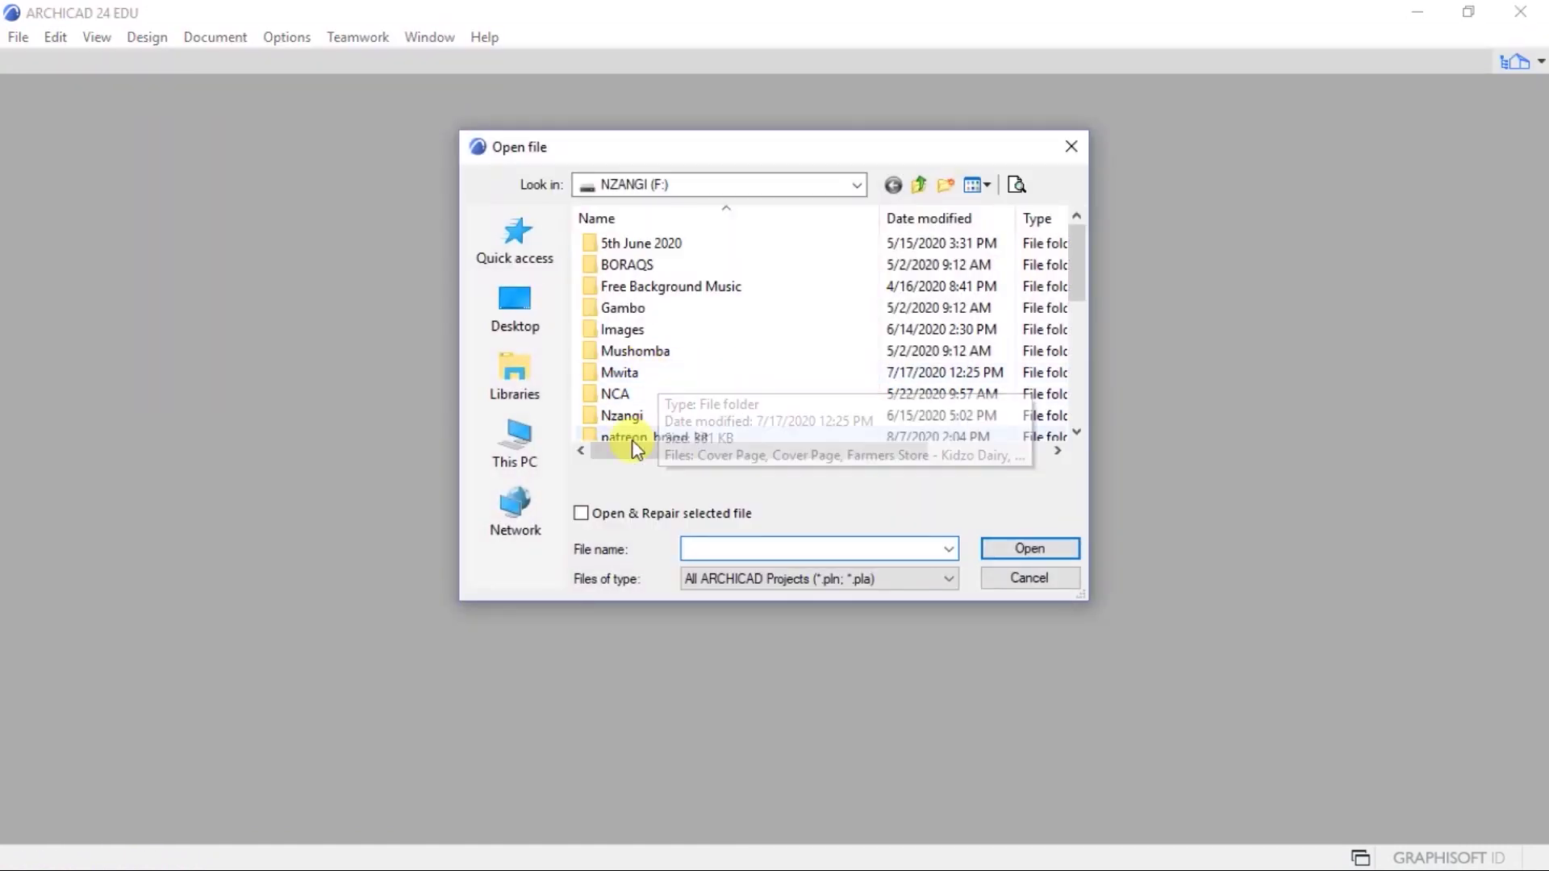
pyautogui.click(1077, 434)
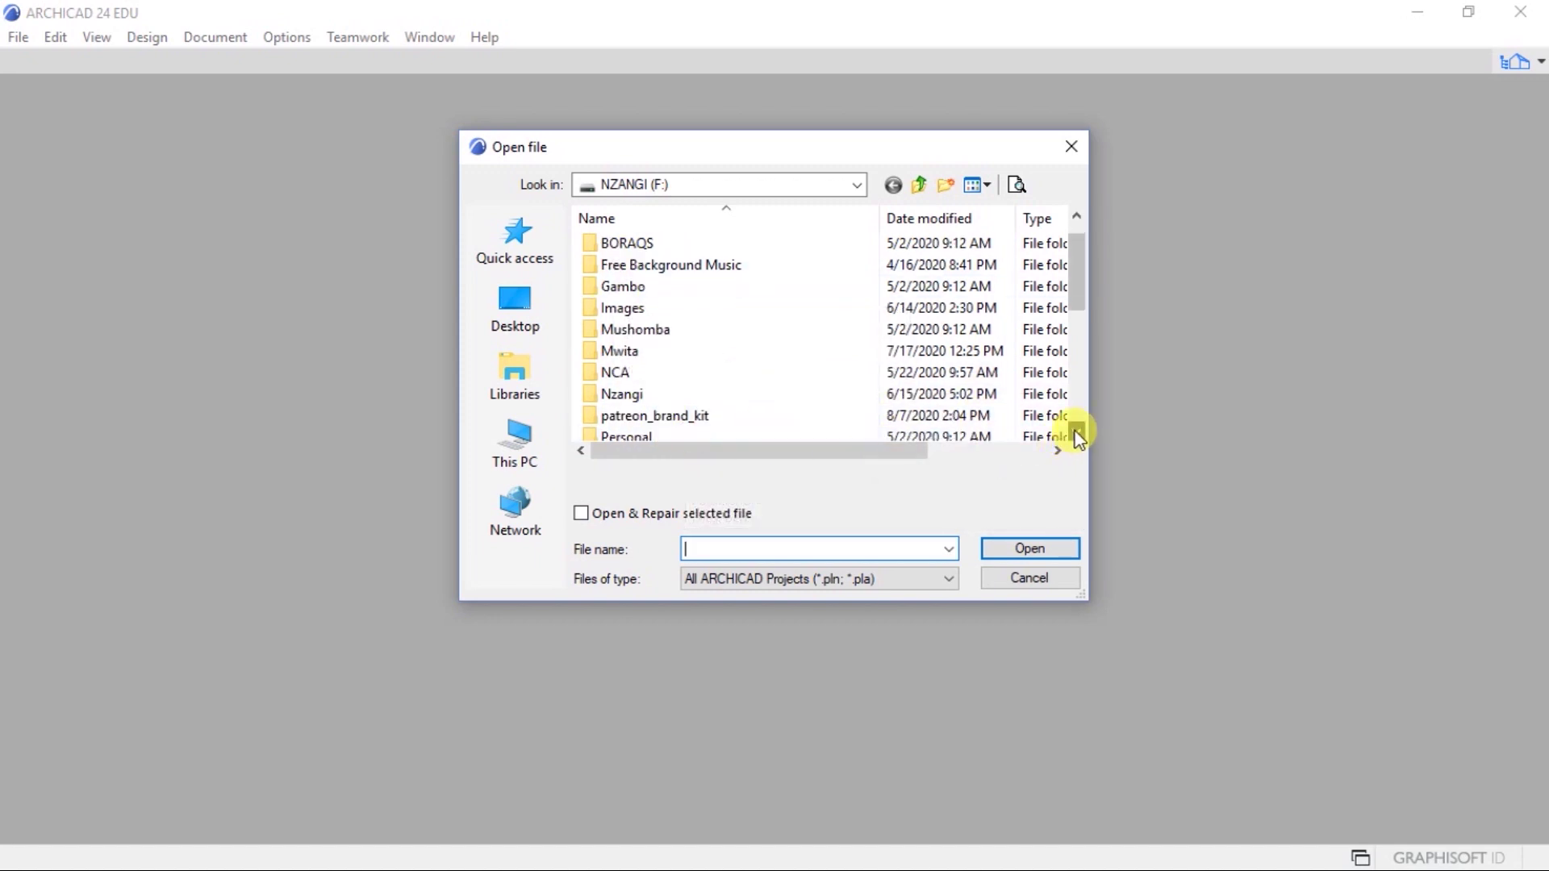
pyautogui.click(1077, 434)
pyautogui.click(1078, 434)
pyautogui.click(1078, 434)
pyautogui.click(1078, 434)
pyautogui.click(1077, 434)
pyautogui.click(1078, 434)
pyautogui.click(1078, 434)
pyautogui.click(1078, 434)
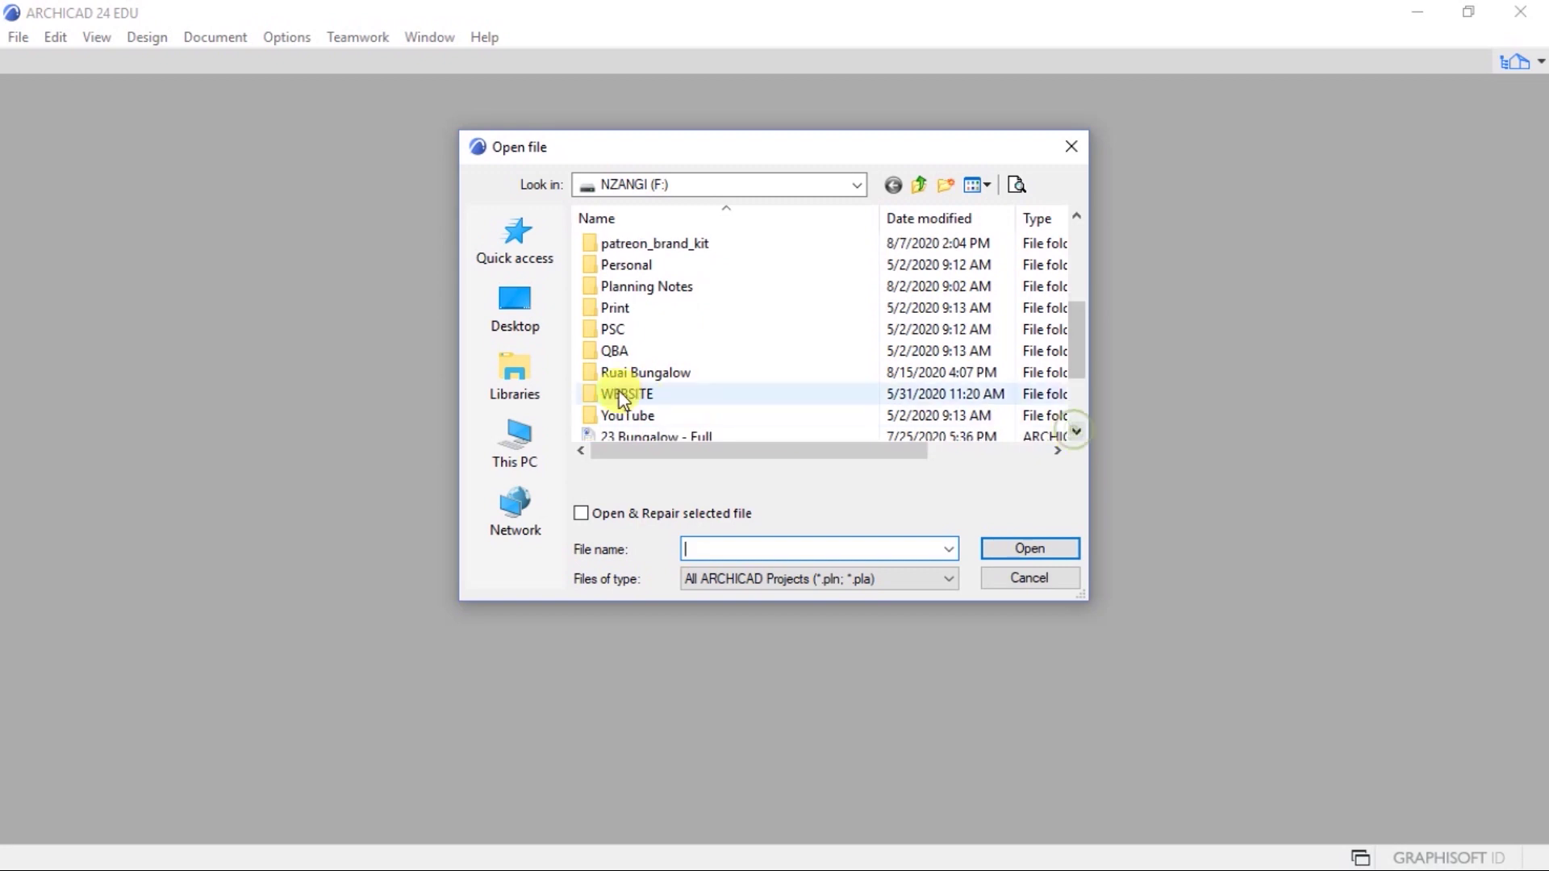
pyautogui.doubleClick(647, 375)
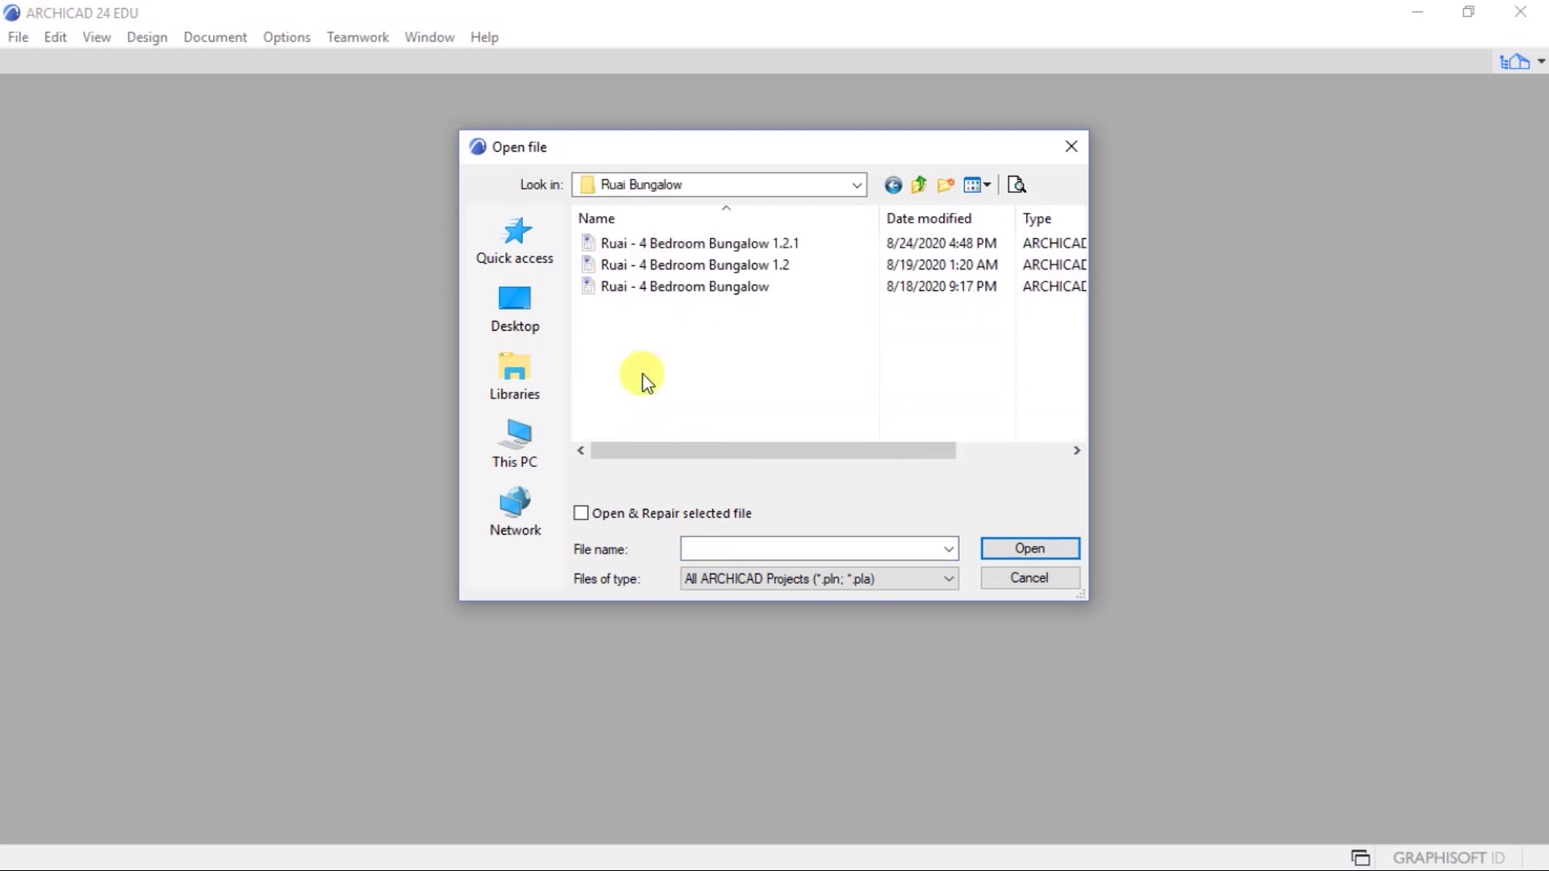
pyautogui.click(763, 244)
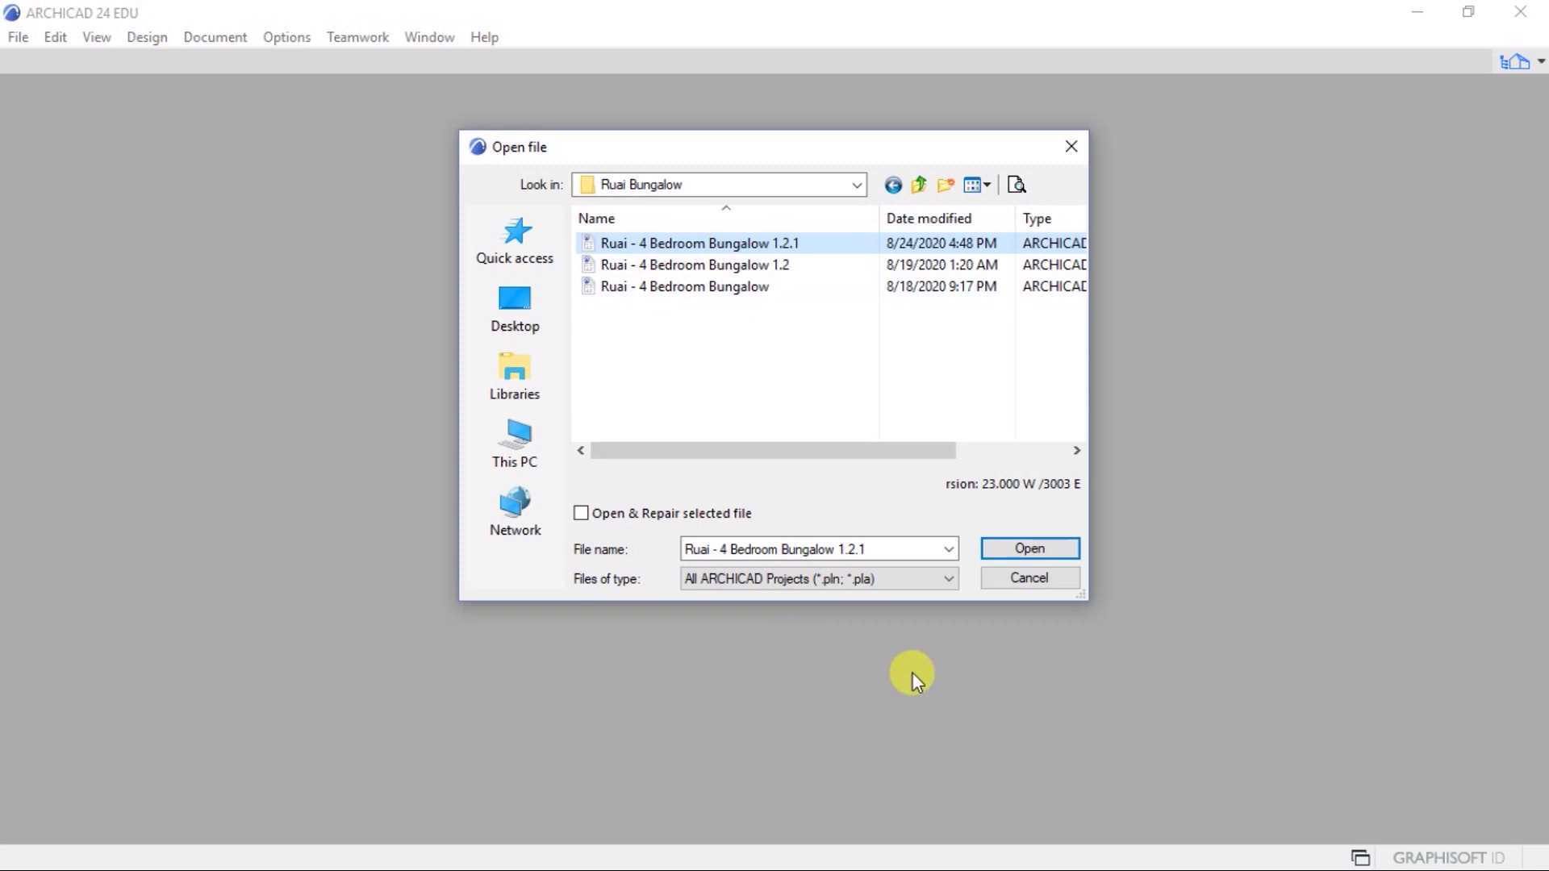
pyautogui.click(663, 244)
pyautogui.click(1033, 547)
pyautogui.click(1000, 546)
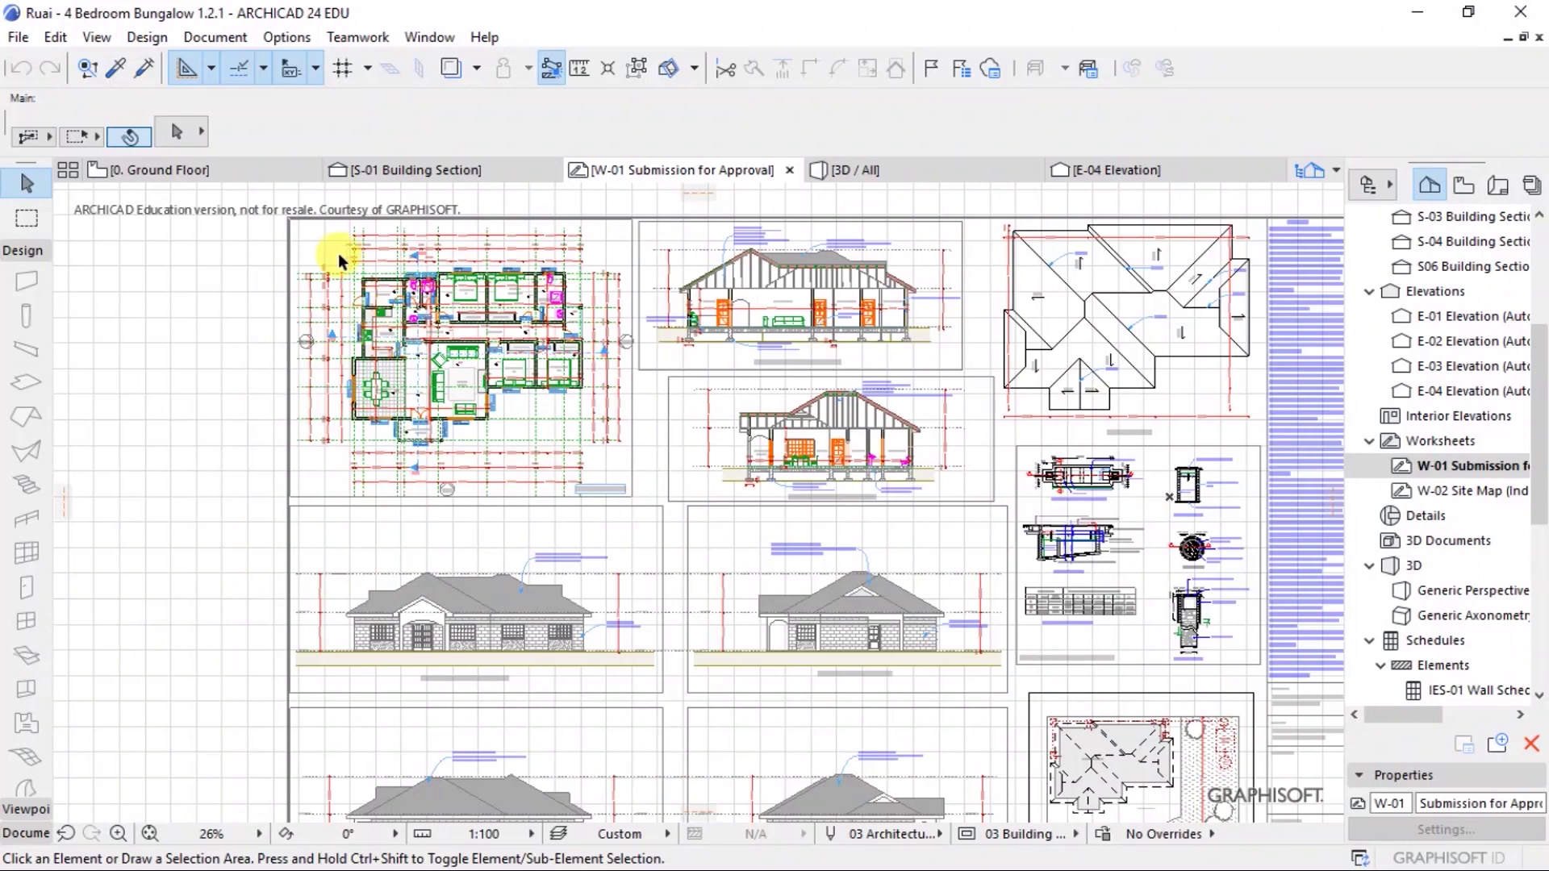
# Switch to the 0. Ground Floor plan and zoom in and out over the room layout
pyautogui.scroll(4, 329, 252)
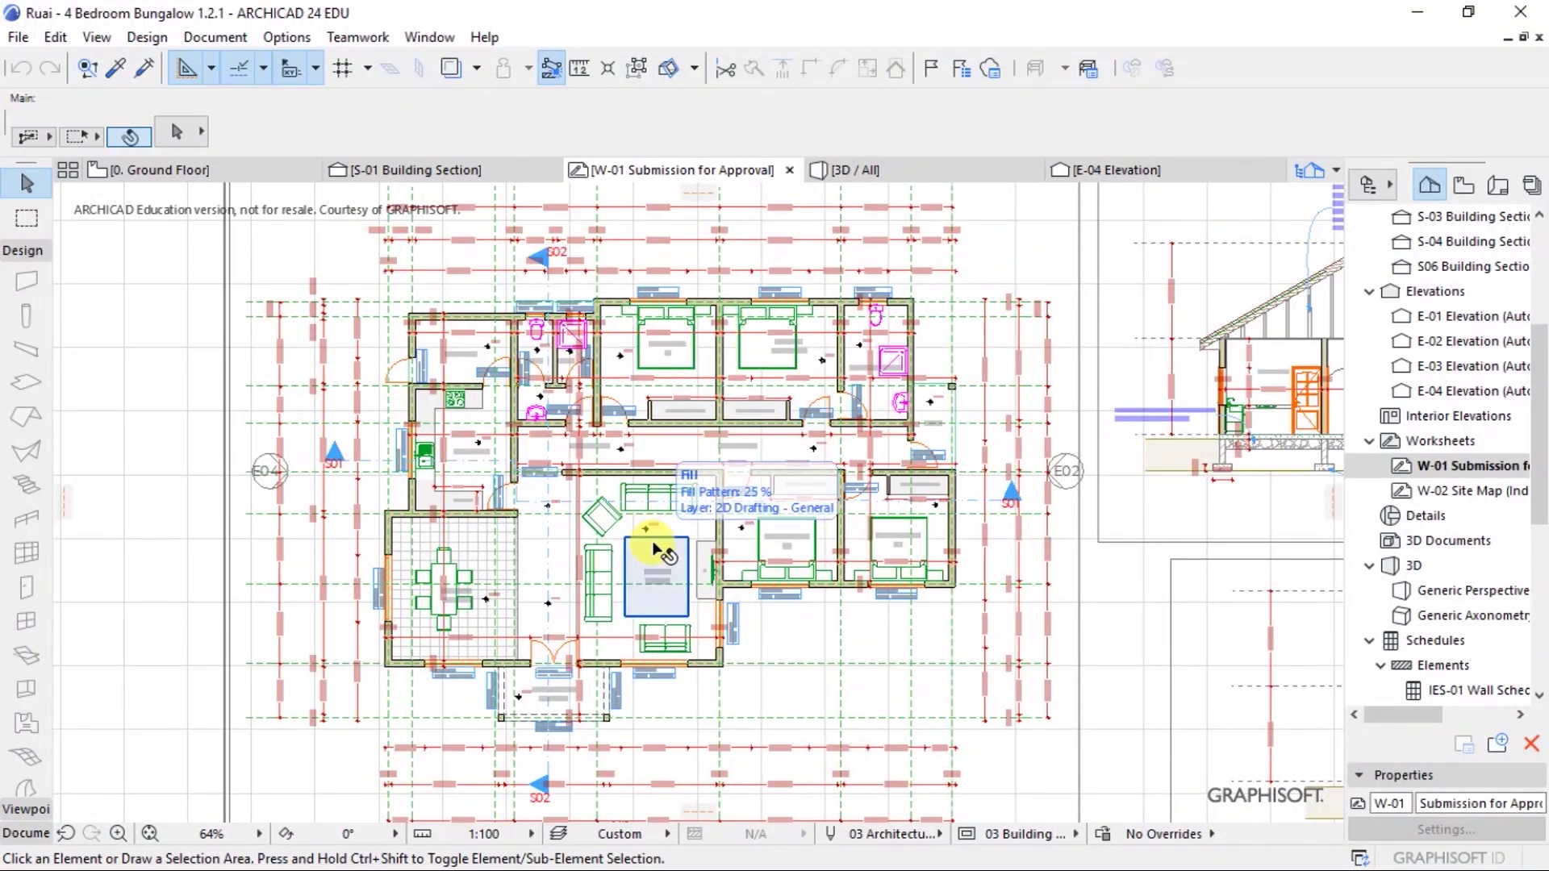
pyautogui.click(181, 172)
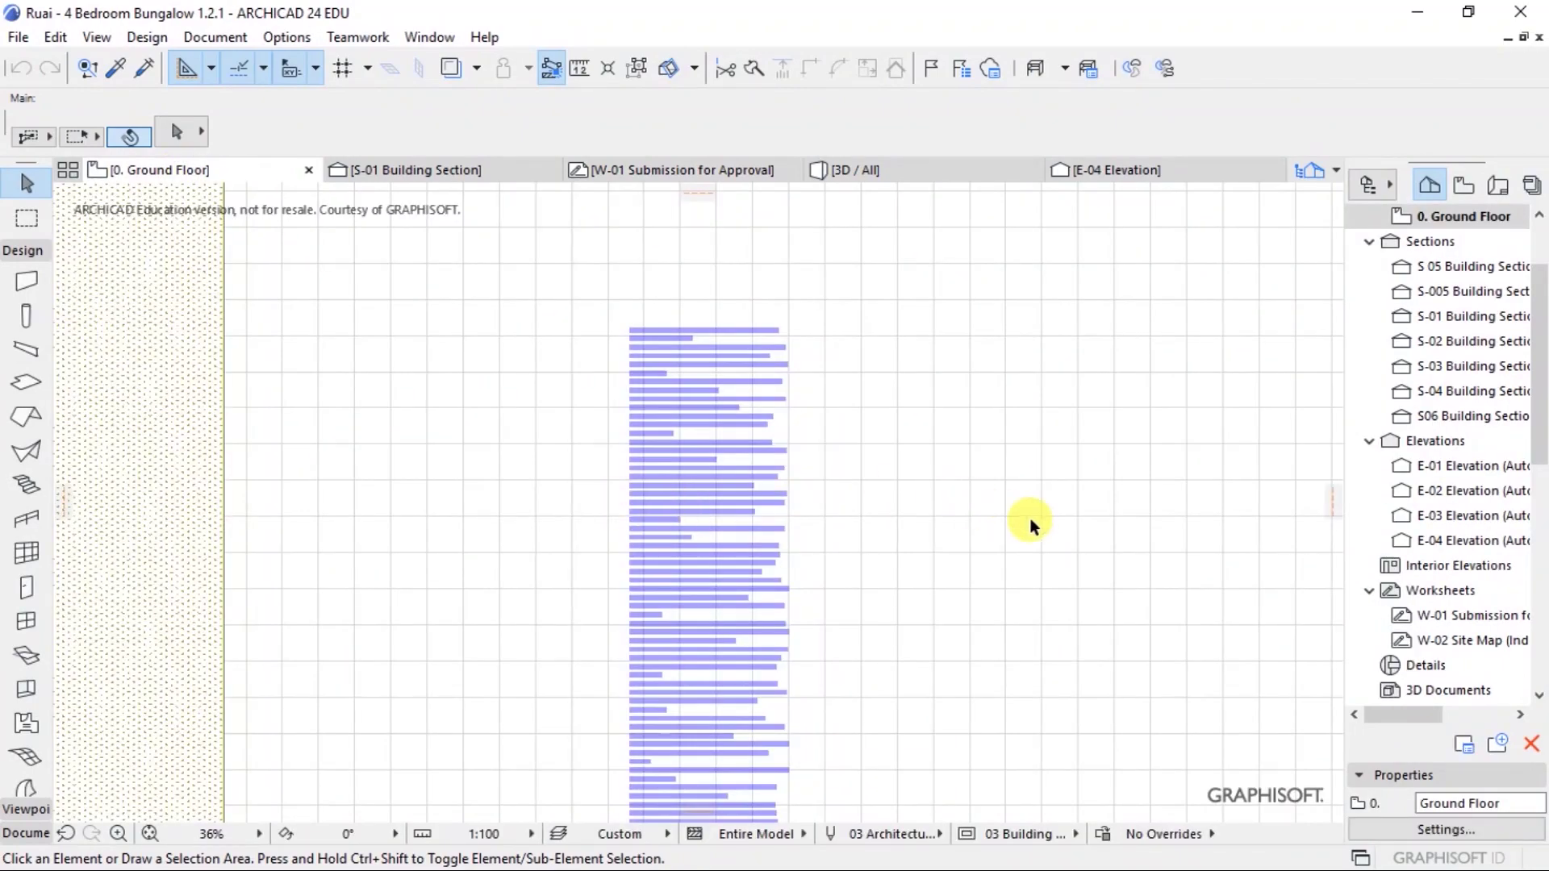
pyautogui.scroll(-3, 1039, 522)
pyautogui.scroll(3, 686, 501)
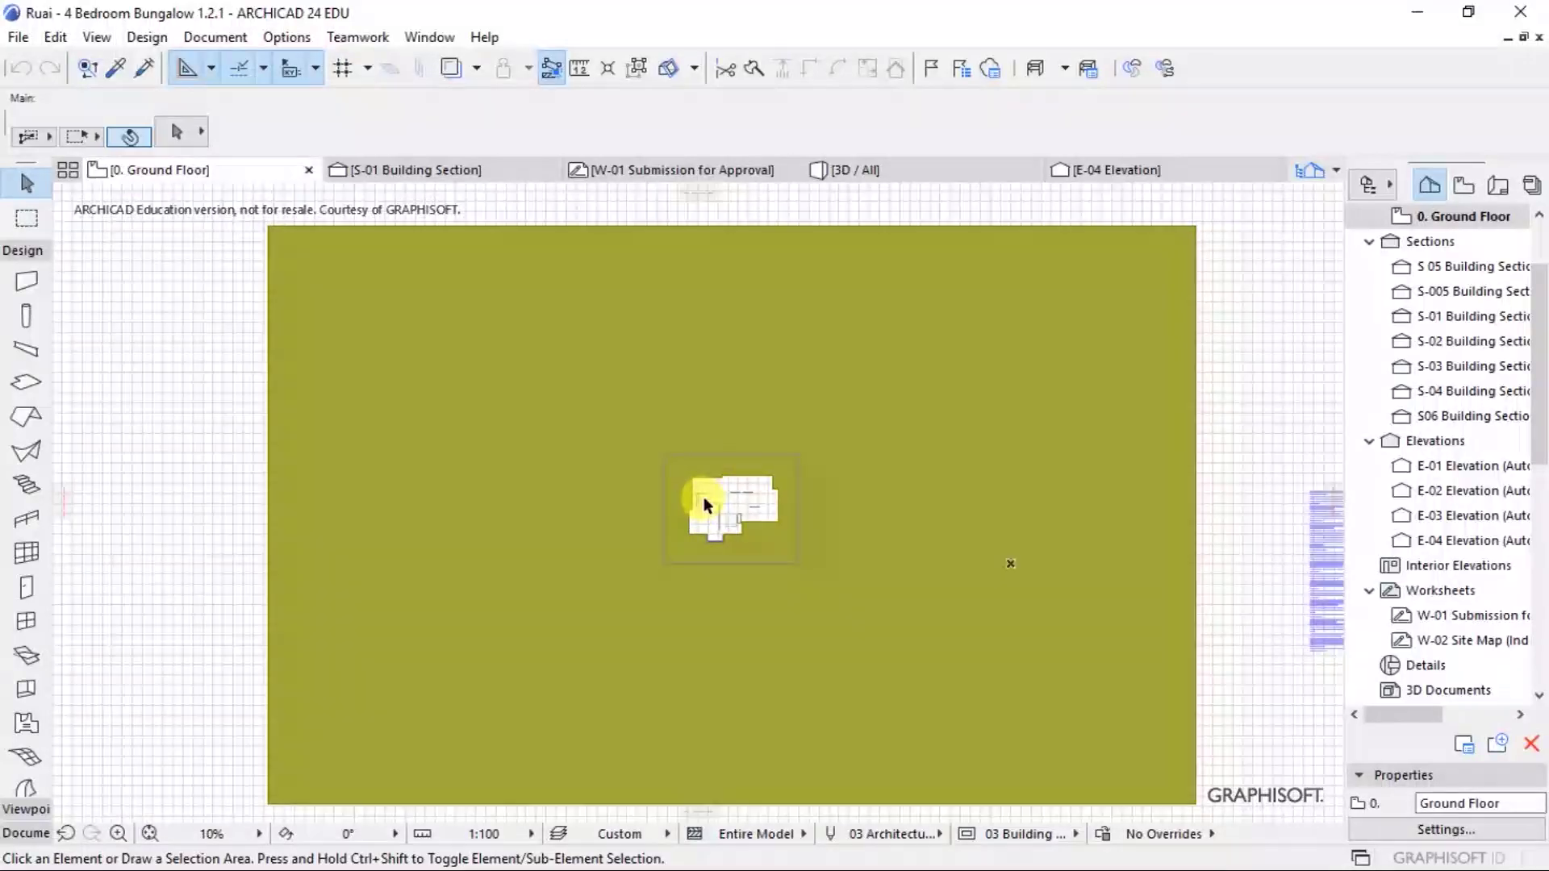
pyautogui.scroll(5, 839, 507)
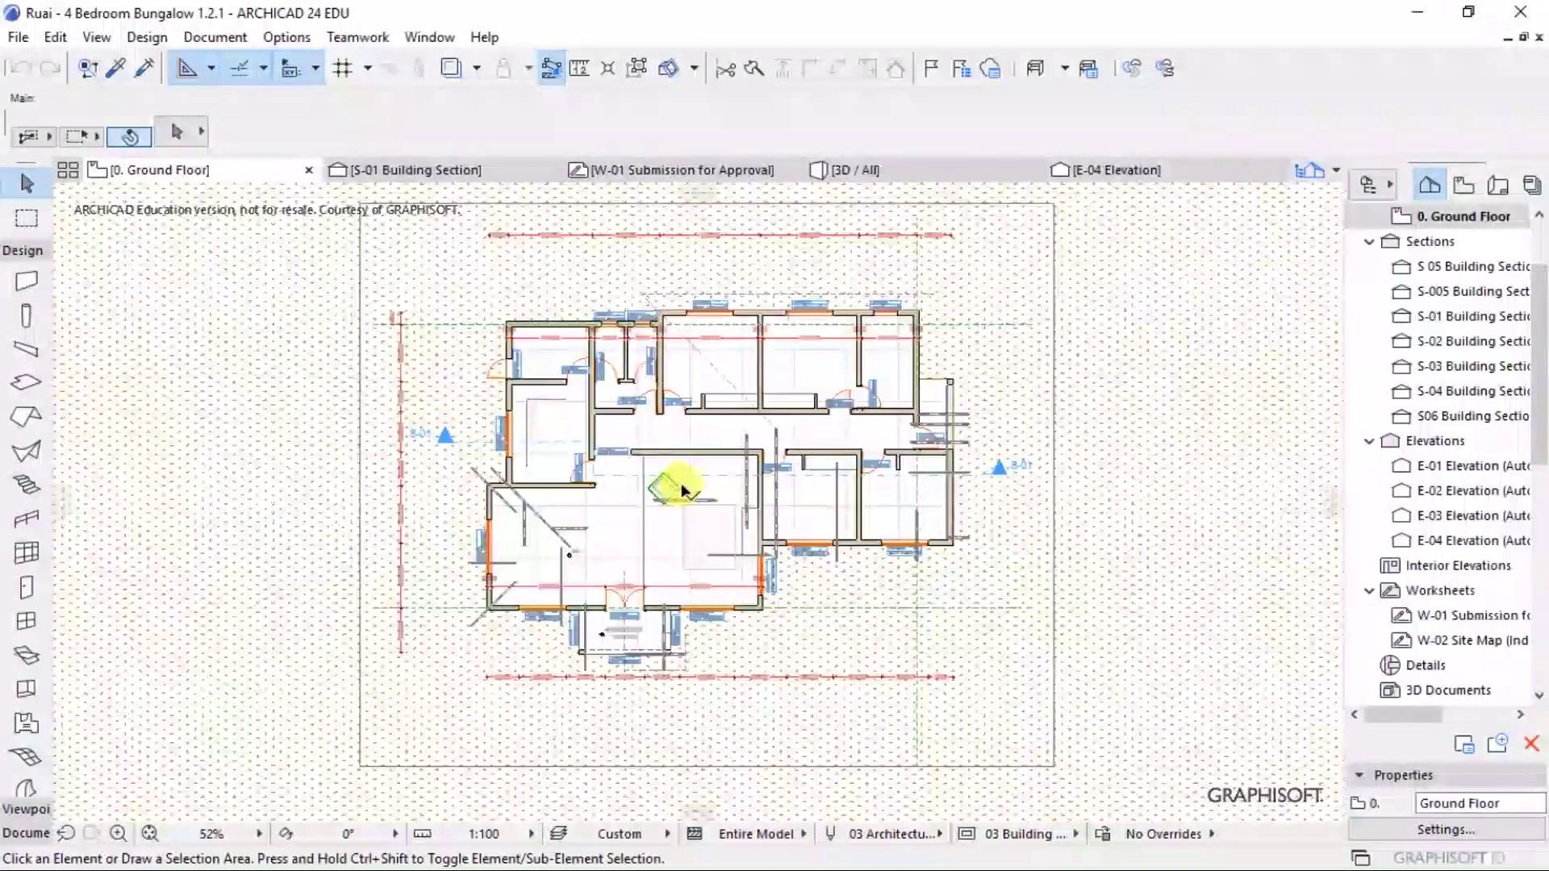
pyautogui.scroll(3, 698, 506)
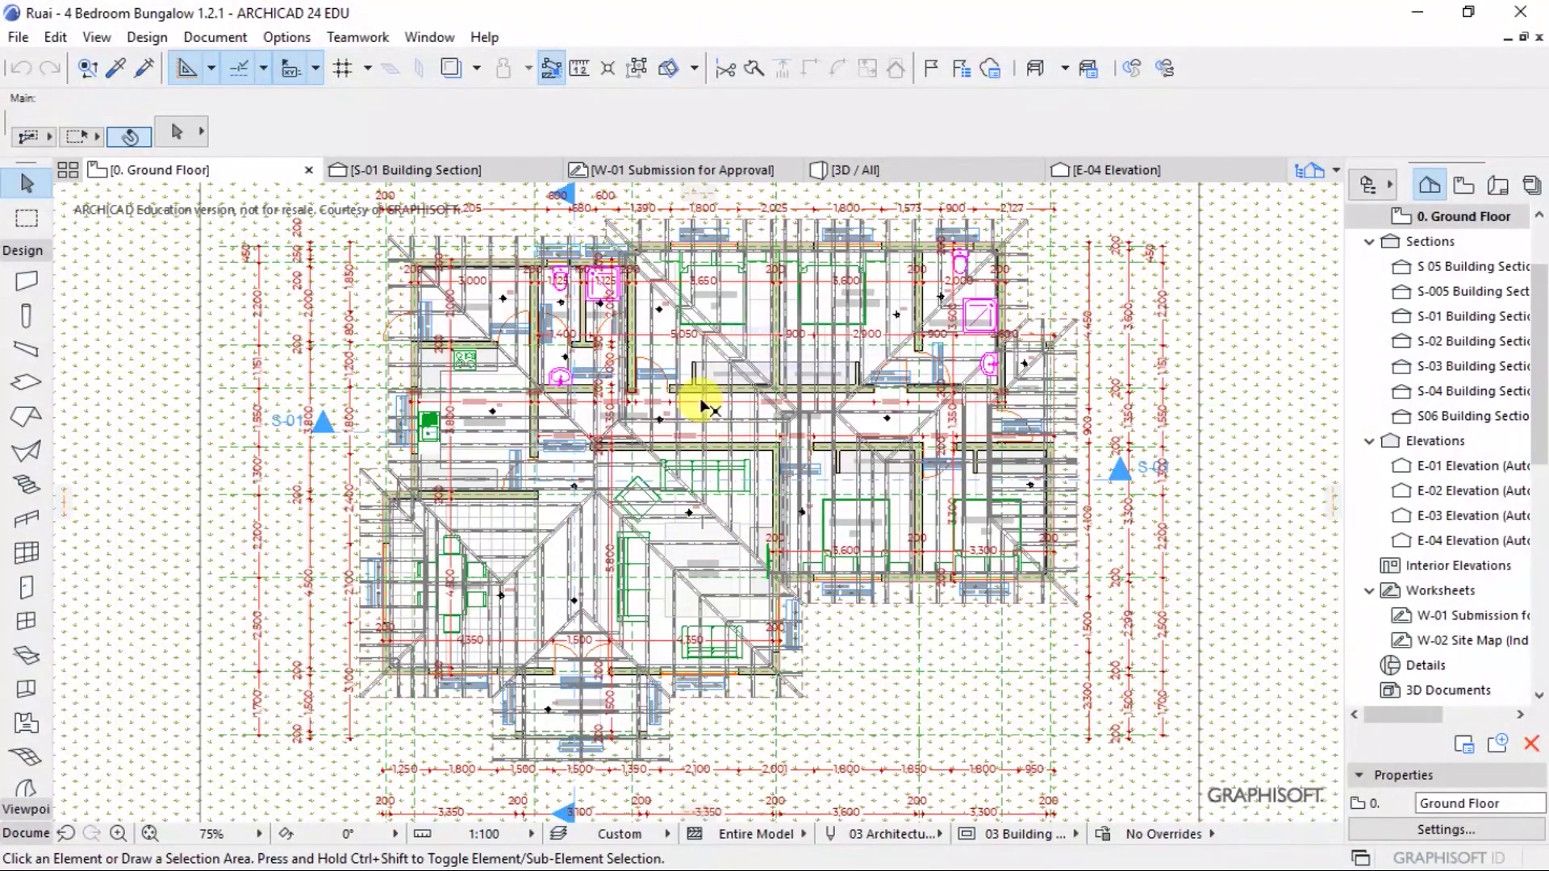
pyautogui.scroll(2, 701, 401)
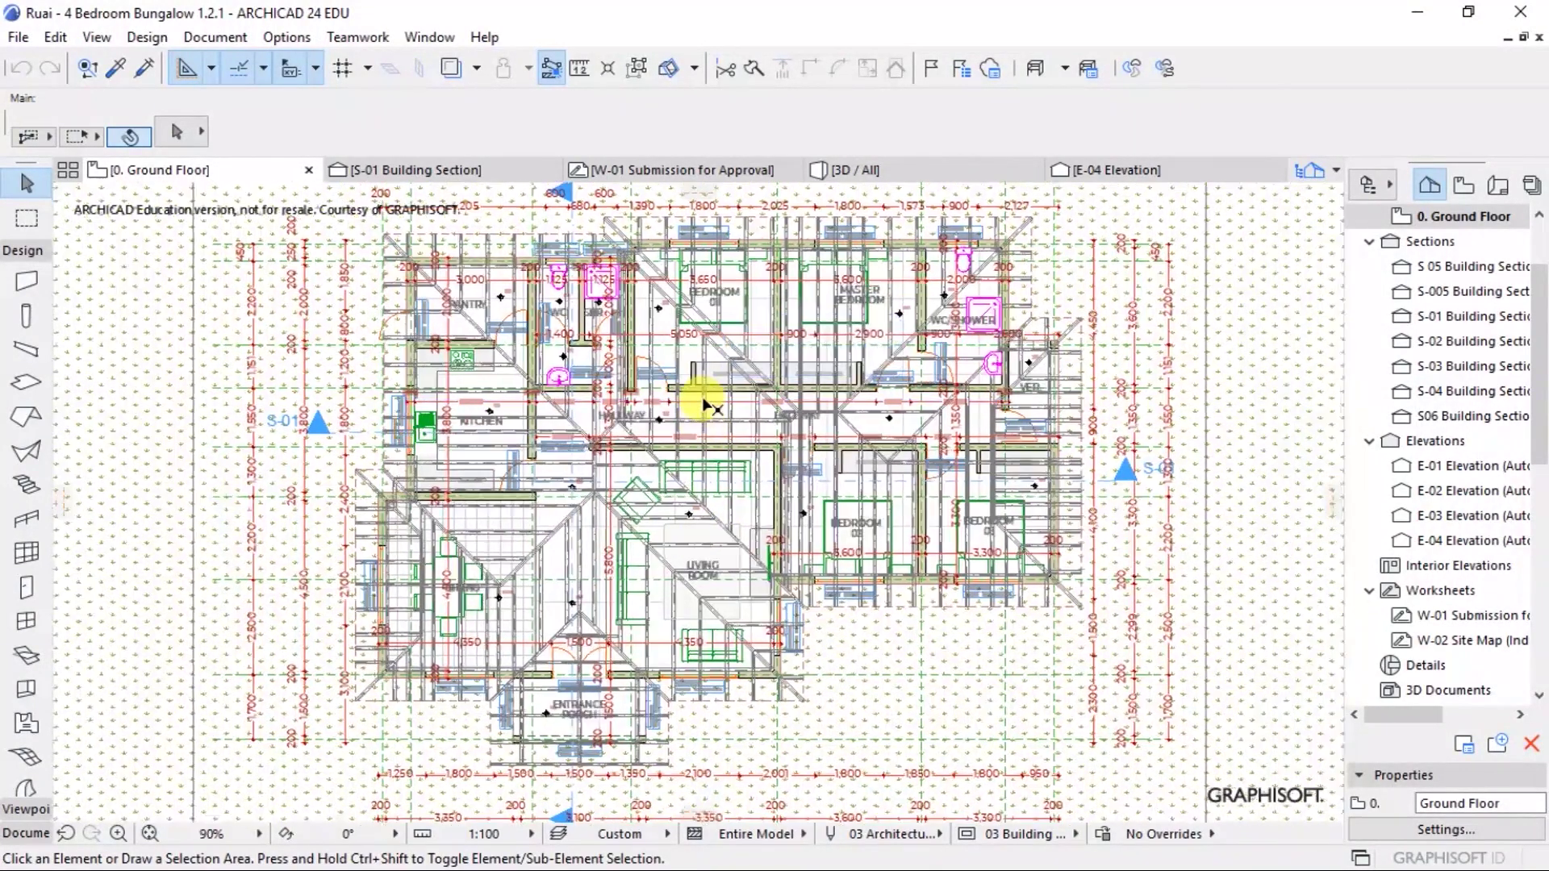
pyautogui.scroll(-1, 706, 403)
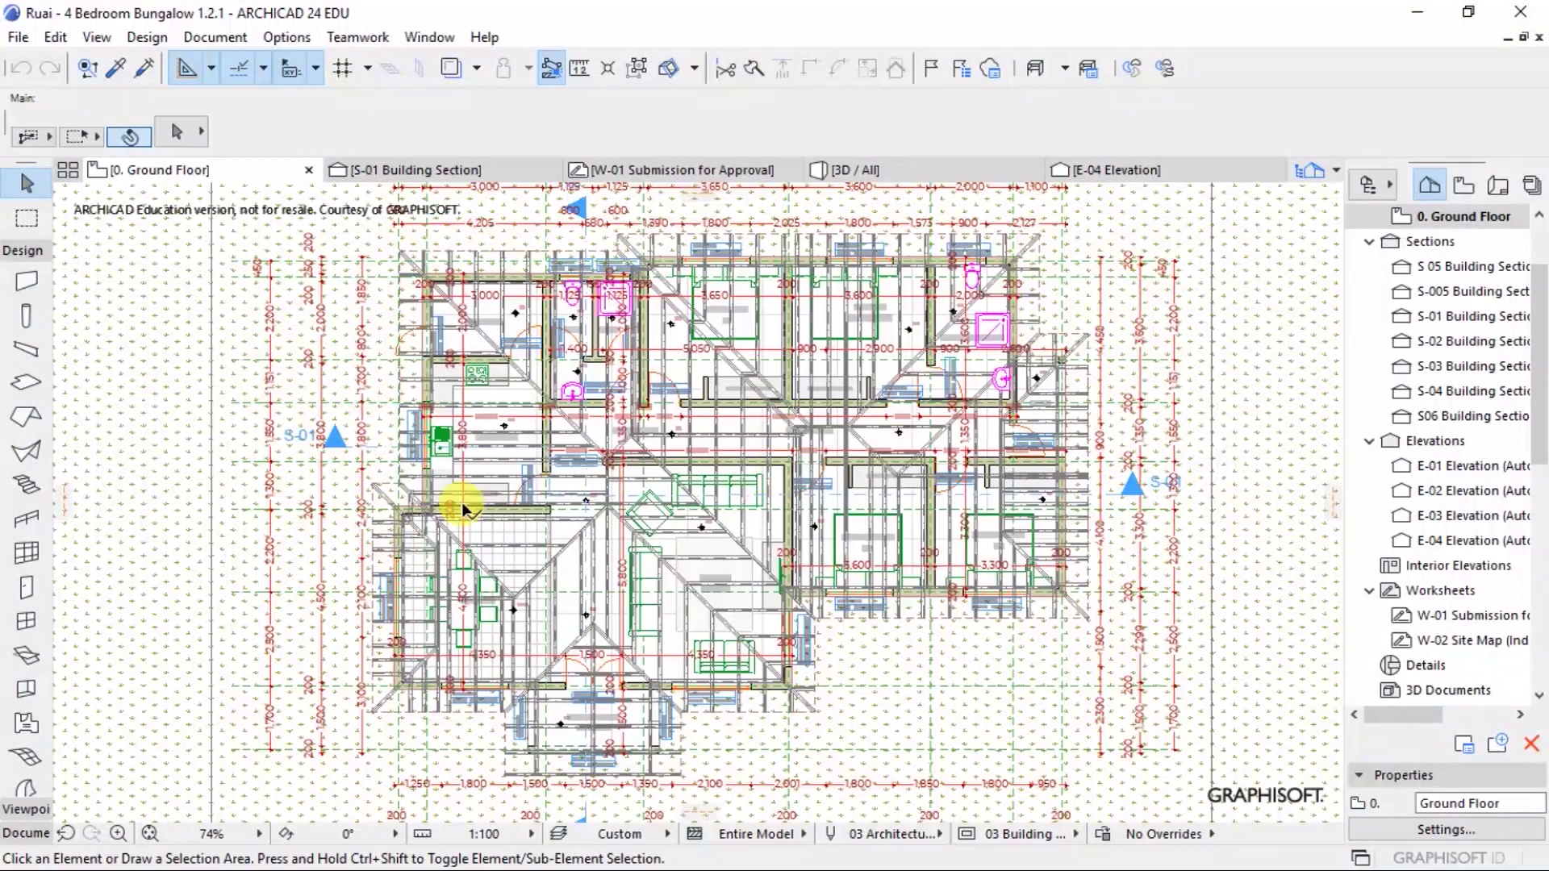
pyautogui.scroll(-1, 597, 432)
pyautogui.scroll(2, 580, 430)
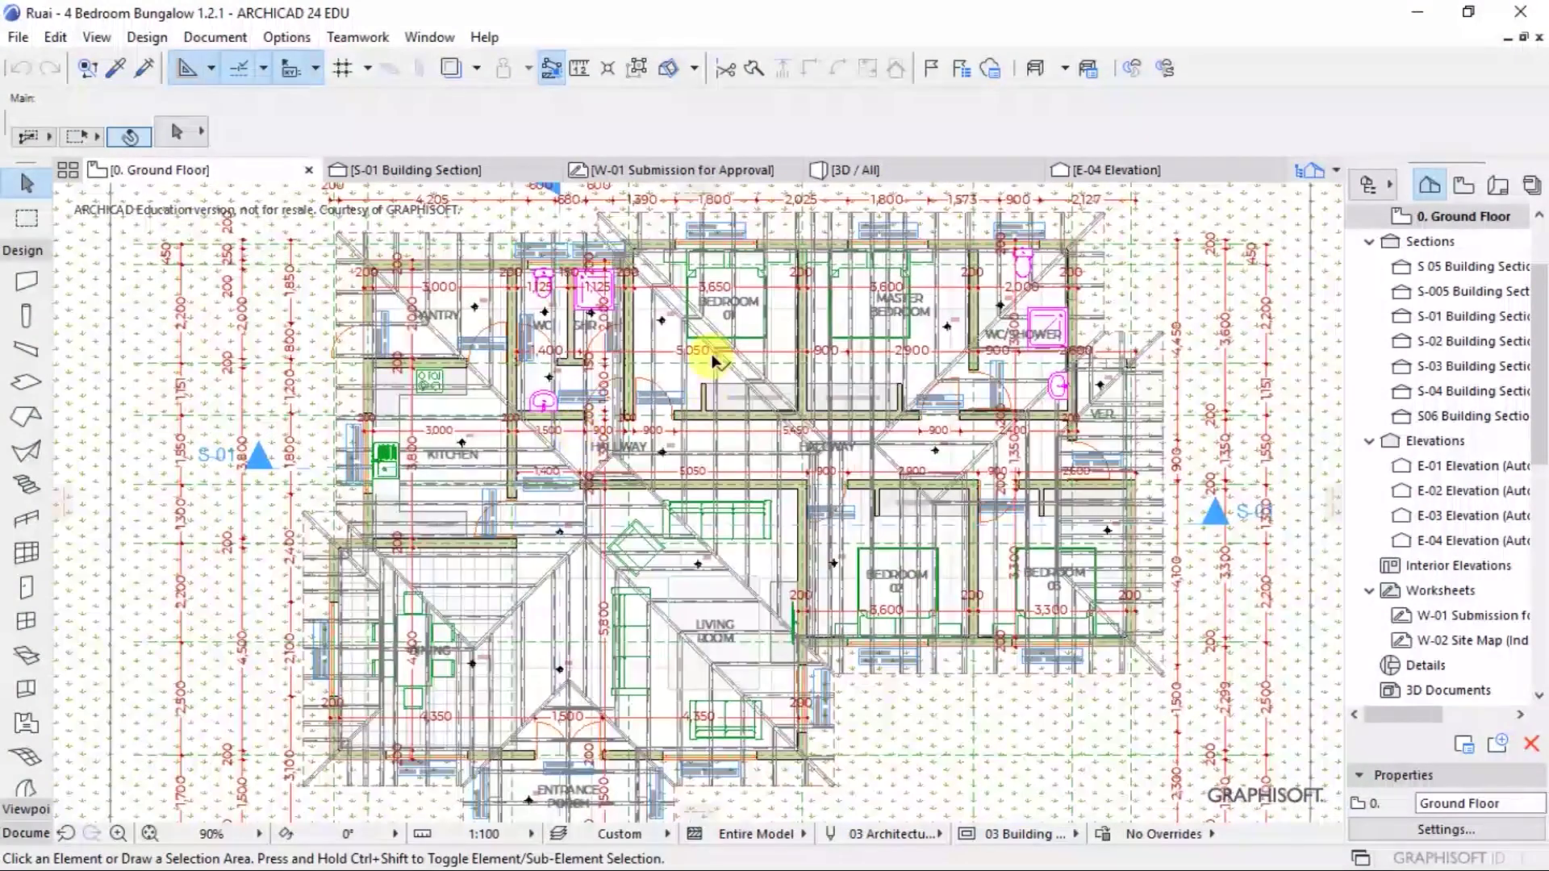
pyautogui.scroll(-2, 713, 356)
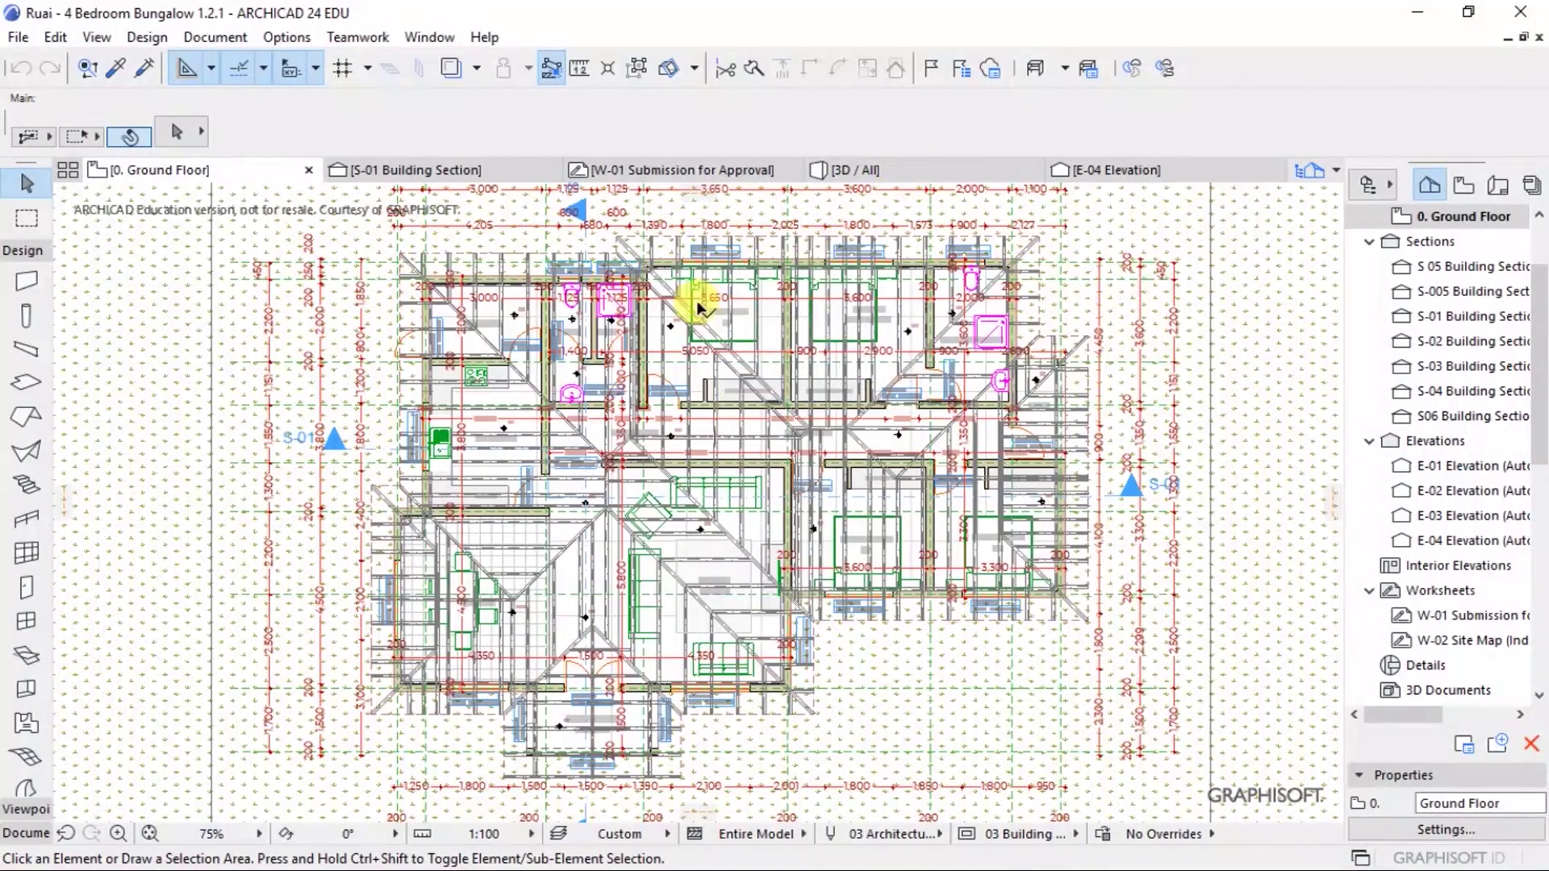
# View the 3D / All model, orbit to see the house's side, then return to the Ground Floor plan
pyautogui.click(862, 172)
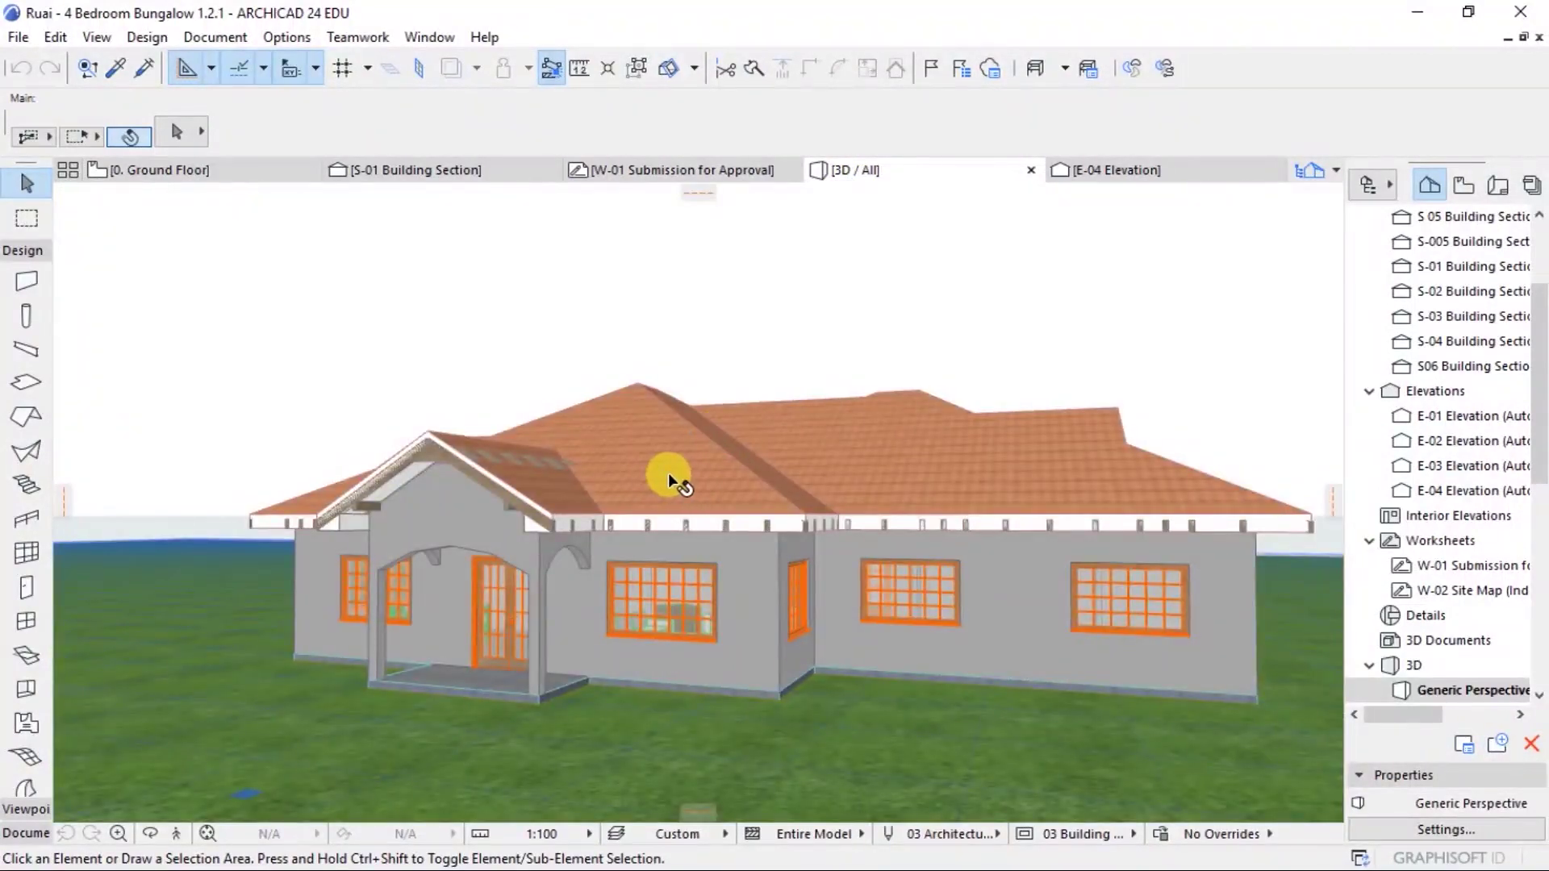
pyautogui.scroll(-2, 613, 468)
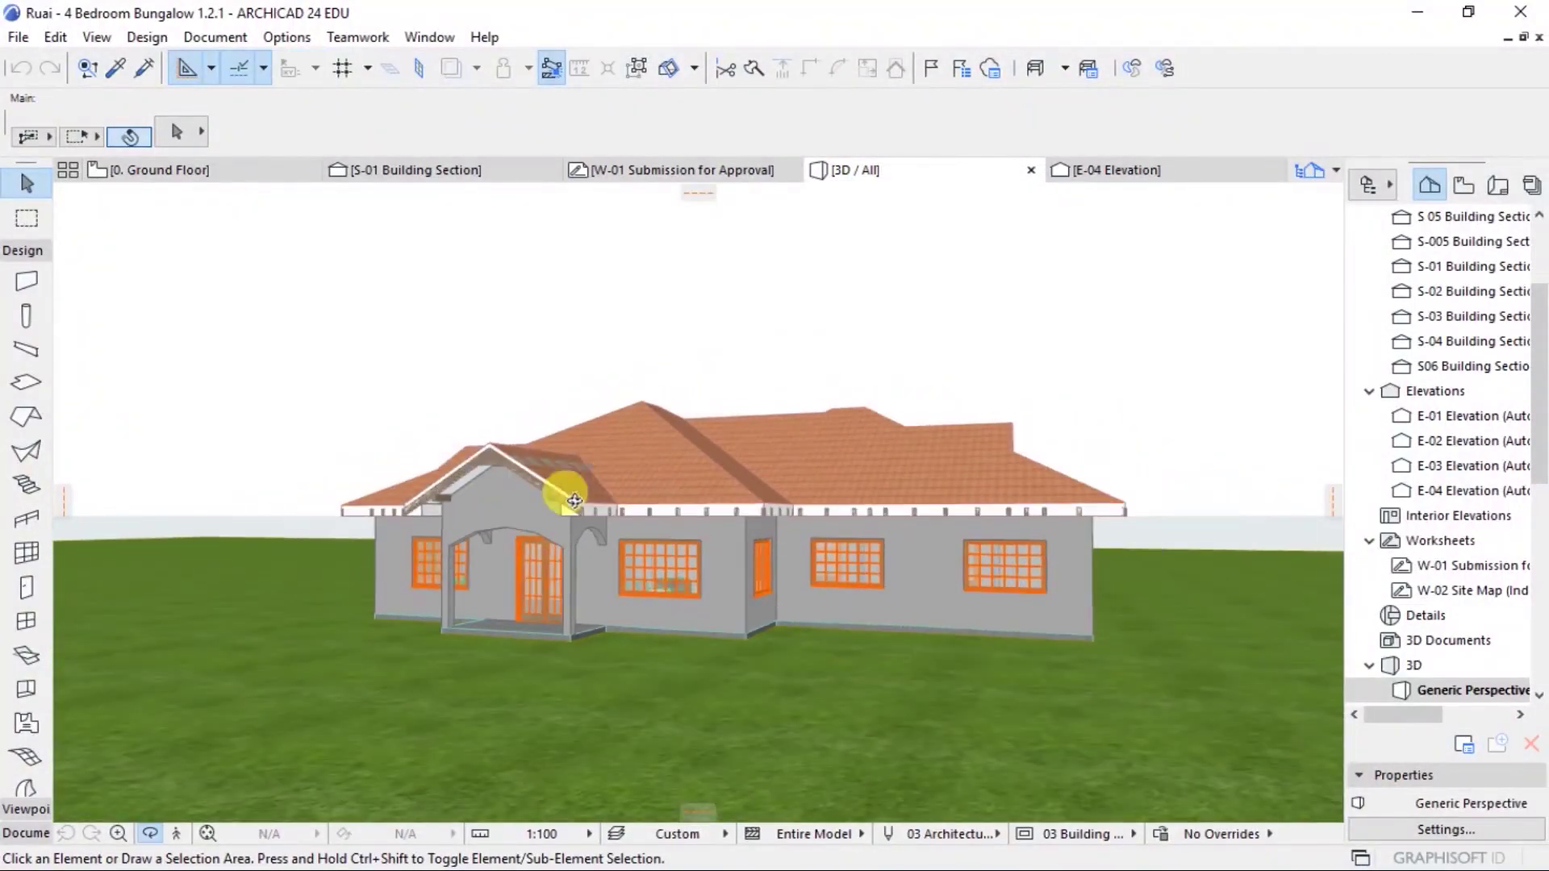
pyautogui.moveTo(574, 500)
pyautogui.mouseDown()
pyautogui.moveTo(494, 535)
pyautogui.moveTo(978, 553)
pyautogui.moveTo(446, 543)
pyautogui.moveTo(360, 571)
pyautogui.moveTo(926, 556)
pyautogui.moveTo(763, 567)
pyautogui.moveTo(588, 543)
pyautogui.moveTo(933, 539)
pyautogui.moveTo(559, 536)
pyautogui.moveTo(450, 543)
pyautogui.moveTo(1045, 540)
pyautogui.moveTo(767, 519)
pyautogui.moveTo(457, 586)
pyautogui.moveTo(985, 588)
pyautogui.moveTo(404, 584)
pyautogui.moveTo(896, 580)
pyautogui.moveTo(647, 607)
pyautogui.moveTo(595, 578)
pyautogui.moveTo(591, 558)
pyautogui.moveTo(580, 575)
pyautogui.moveTo(695, 623)
pyautogui.moveTo(474, 594)
pyautogui.moveTo(736, 405)
pyautogui.moveTo(572, 492)
pyautogui.mouseUp()
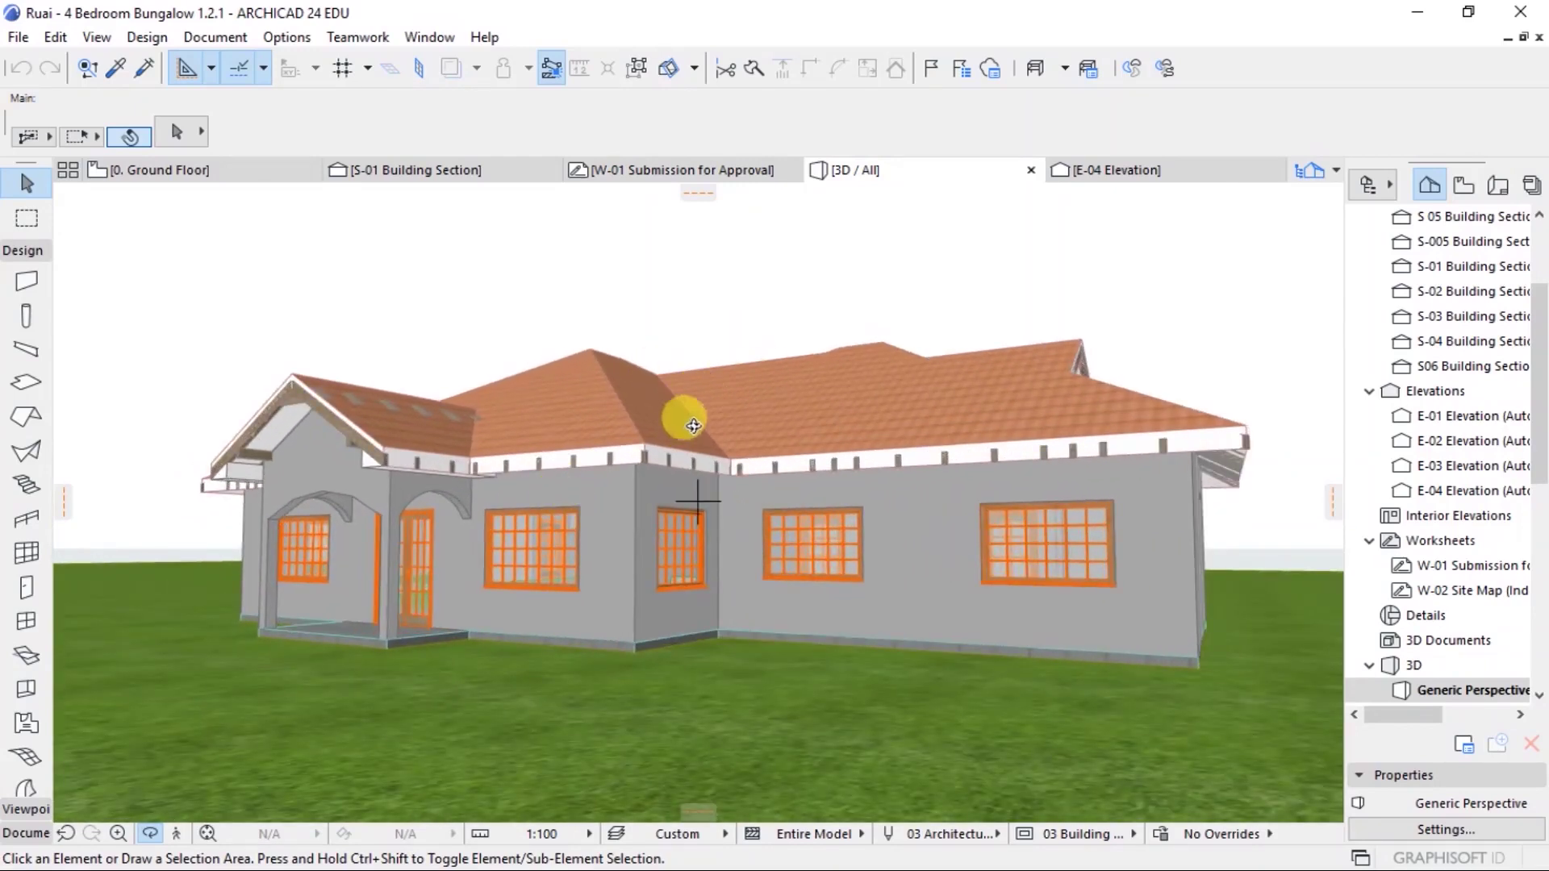
pyautogui.click(216, 171)
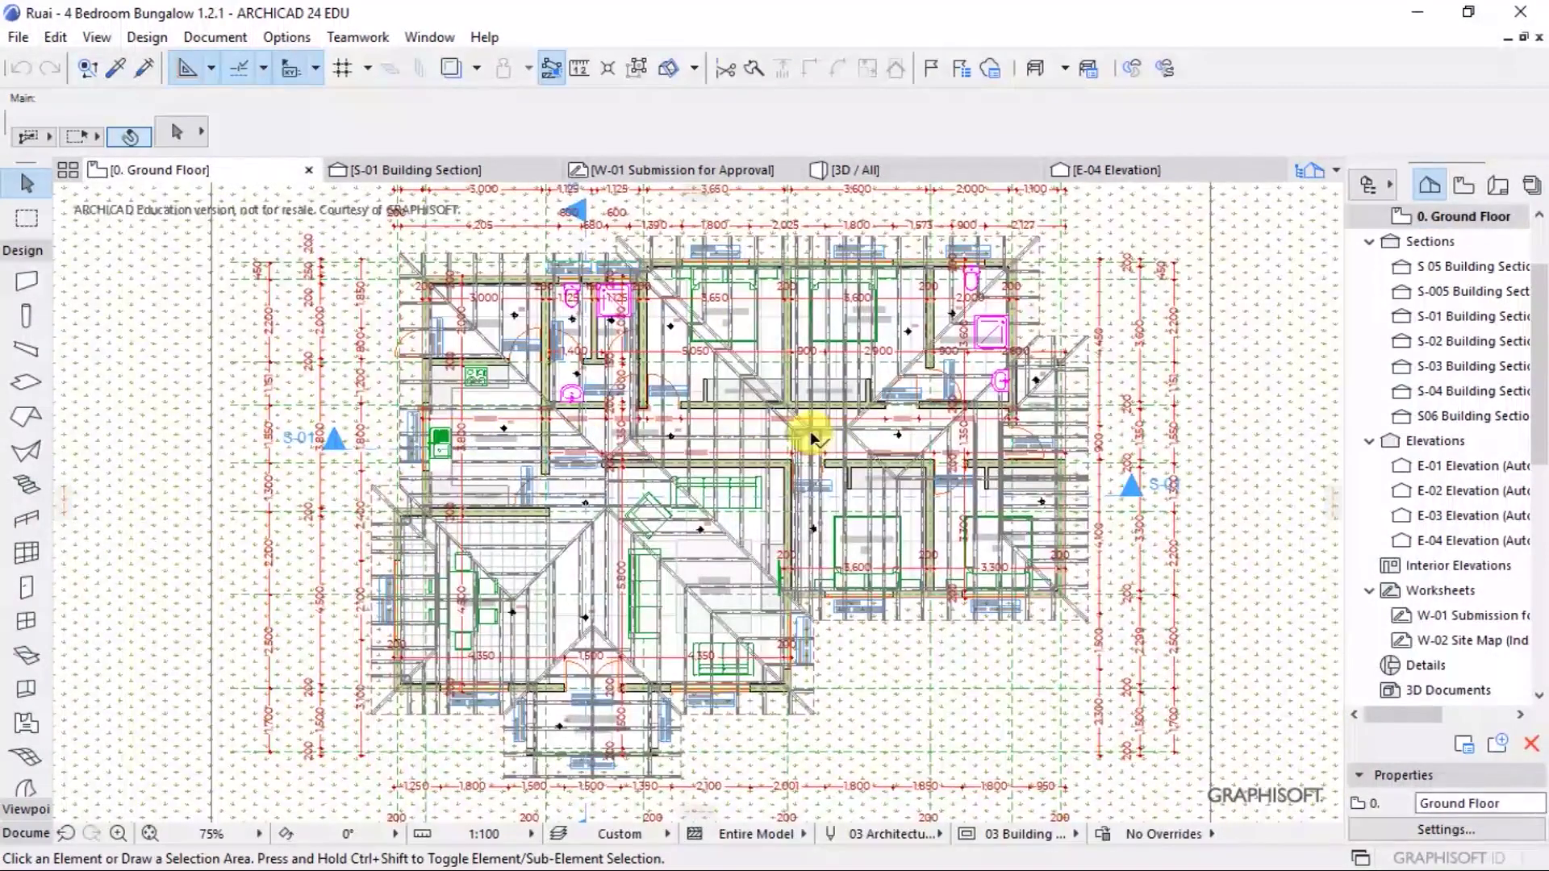
pyautogui.scroll(1, 815, 433)
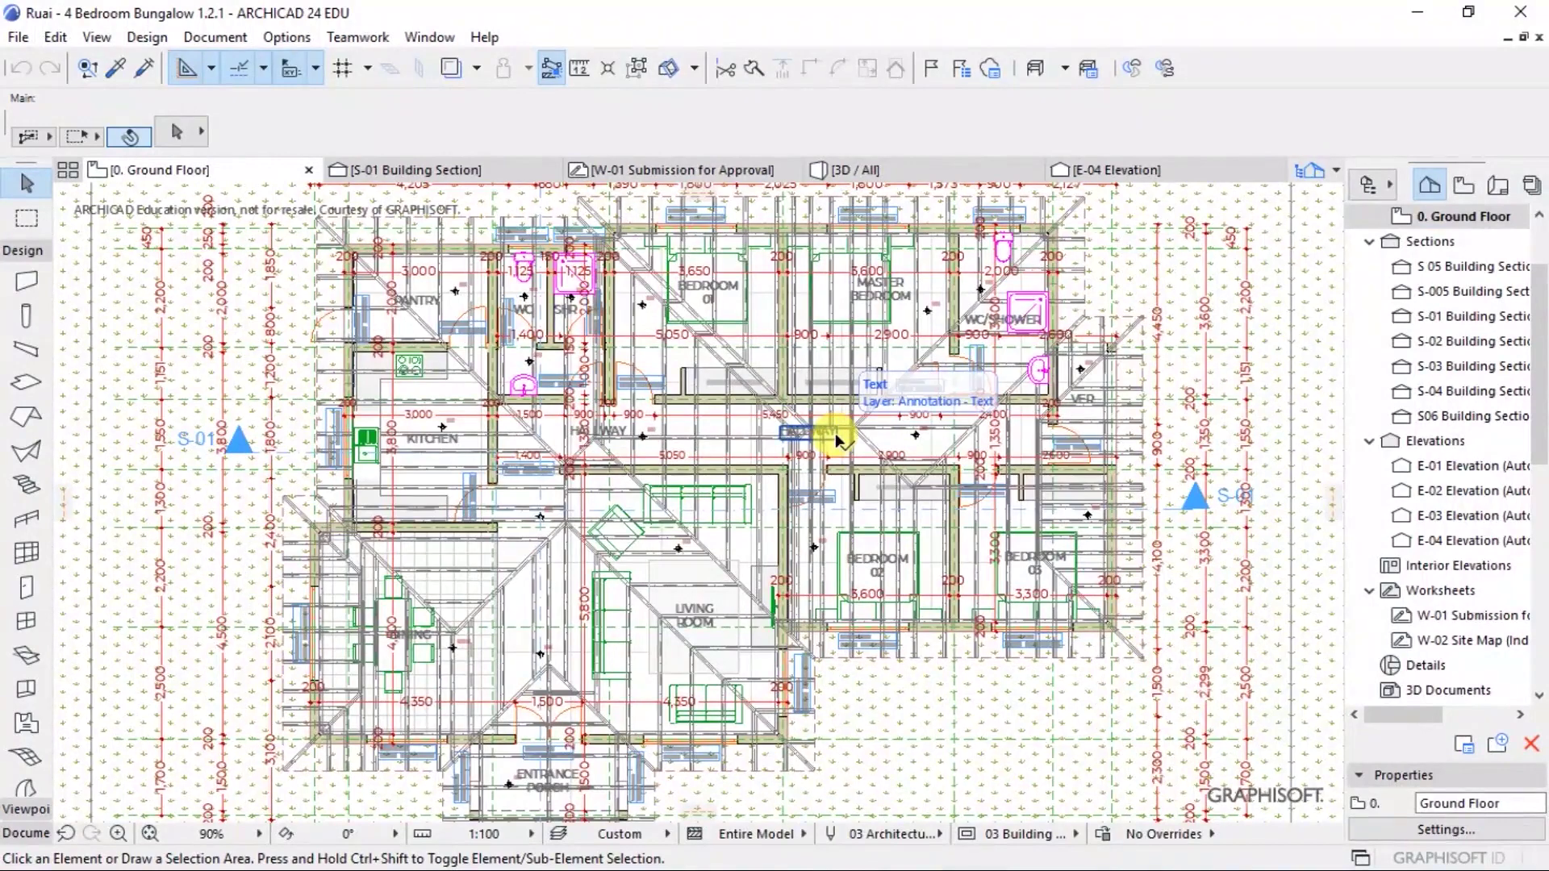
pyautogui.click(839, 167)
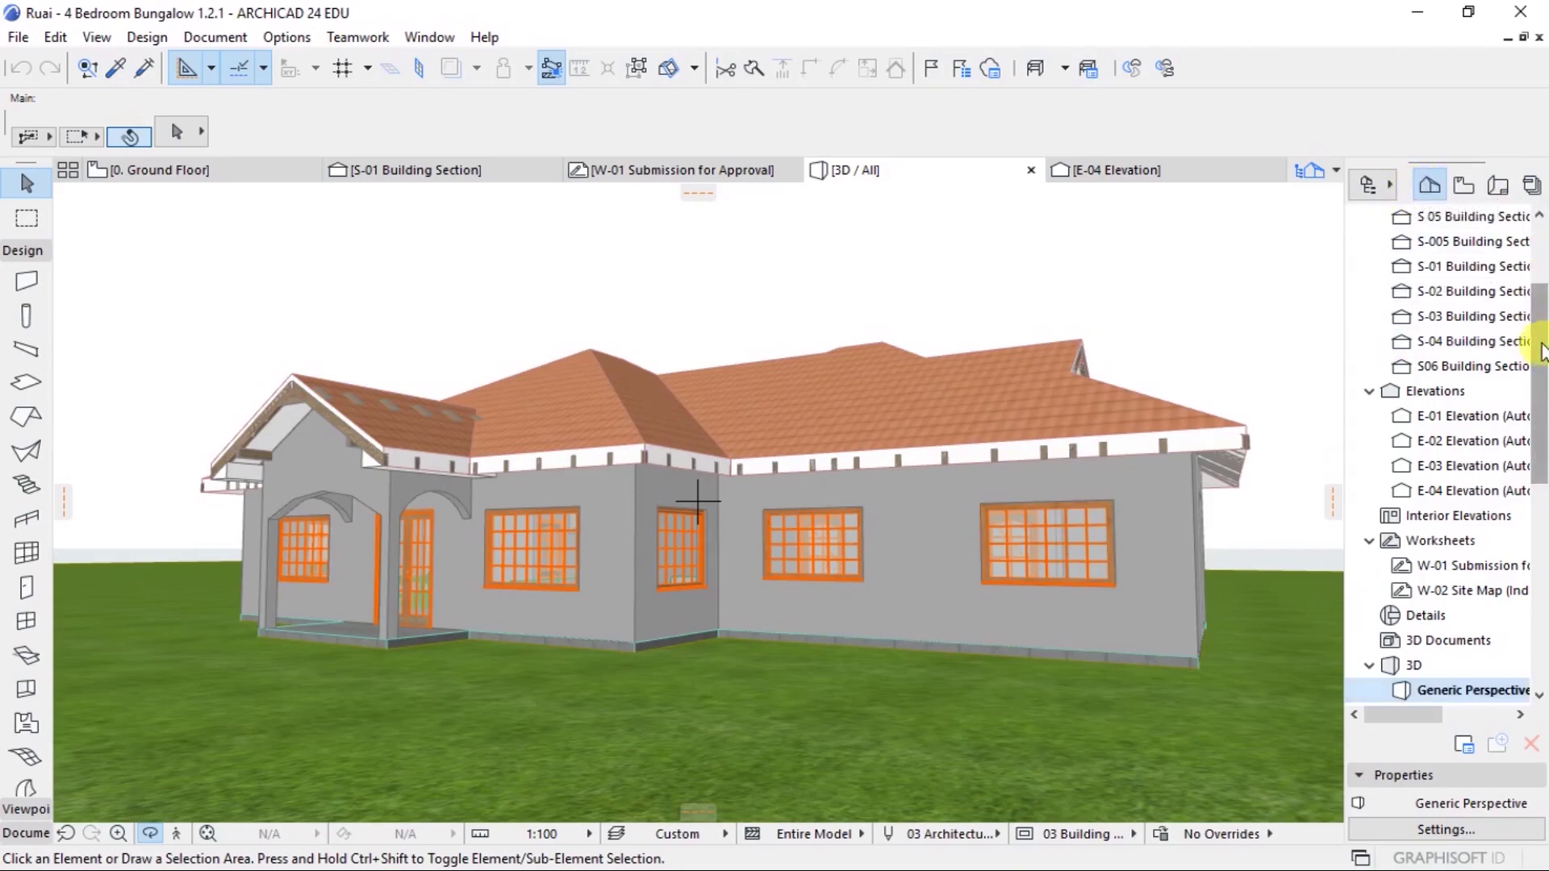
# Expand Schedules > Elements in the Project Map and open IES-01 Wall Schedule
pyautogui.moveTo(1542, 351); pyautogui.dragTo(1542, 493)
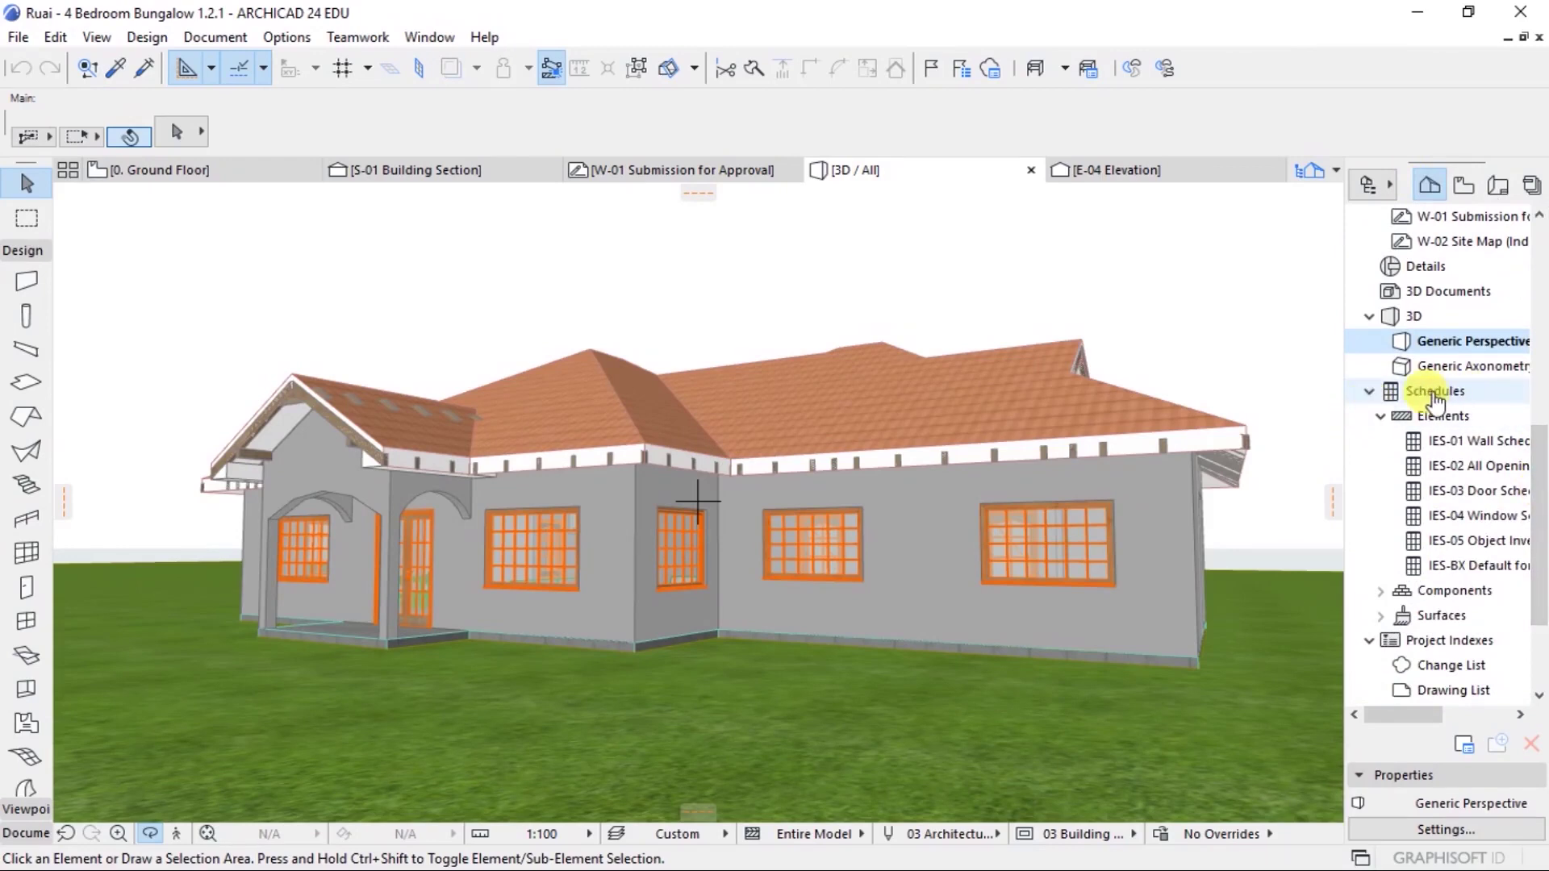
pyautogui.click(1380, 415)
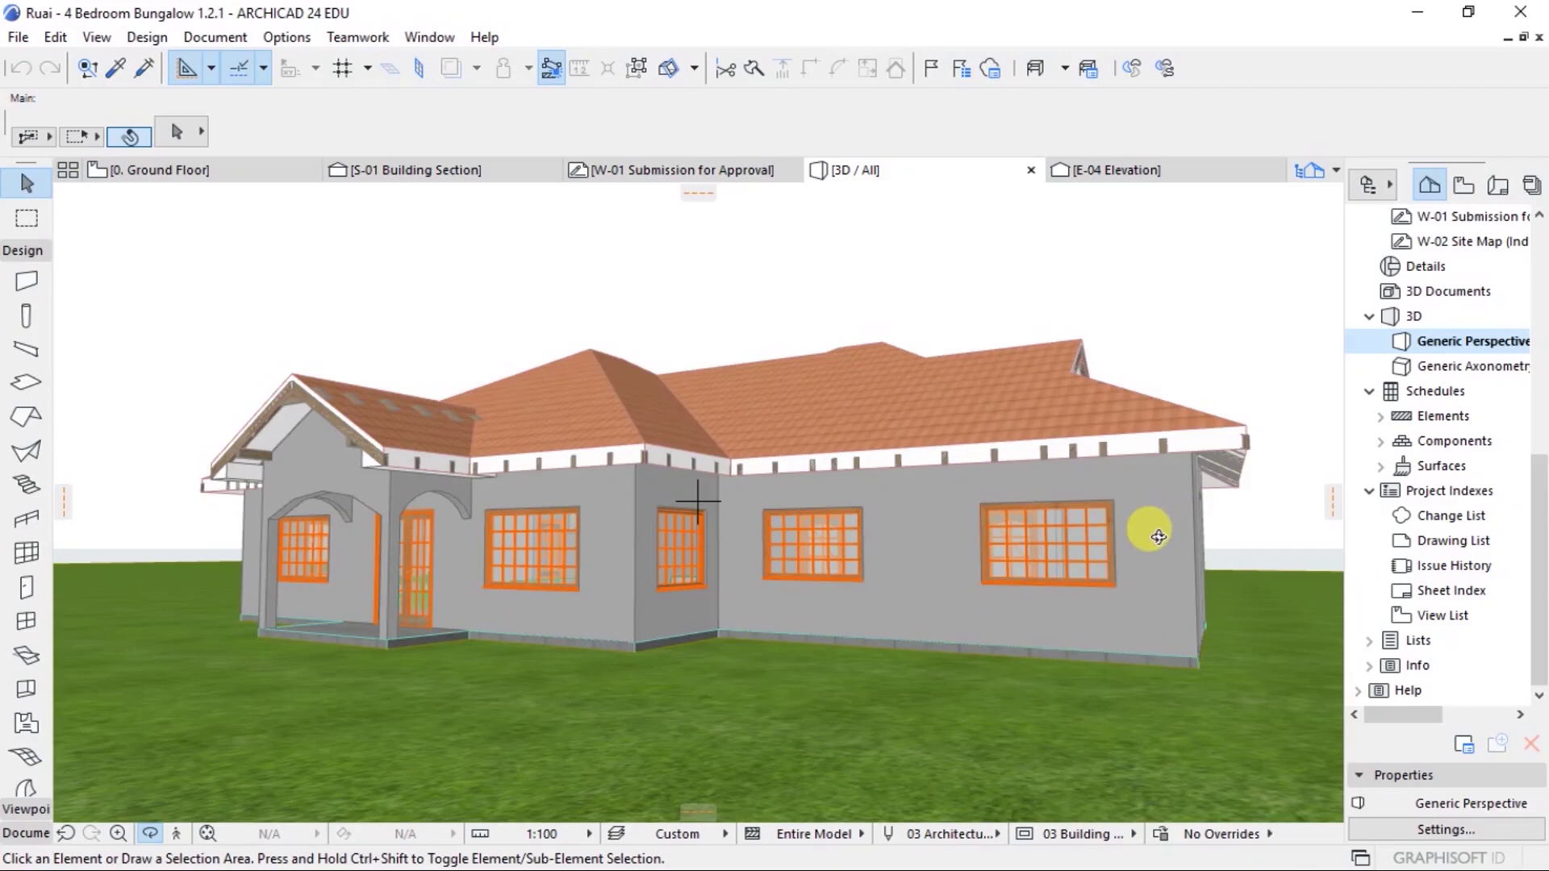
pyautogui.click(1379, 418)
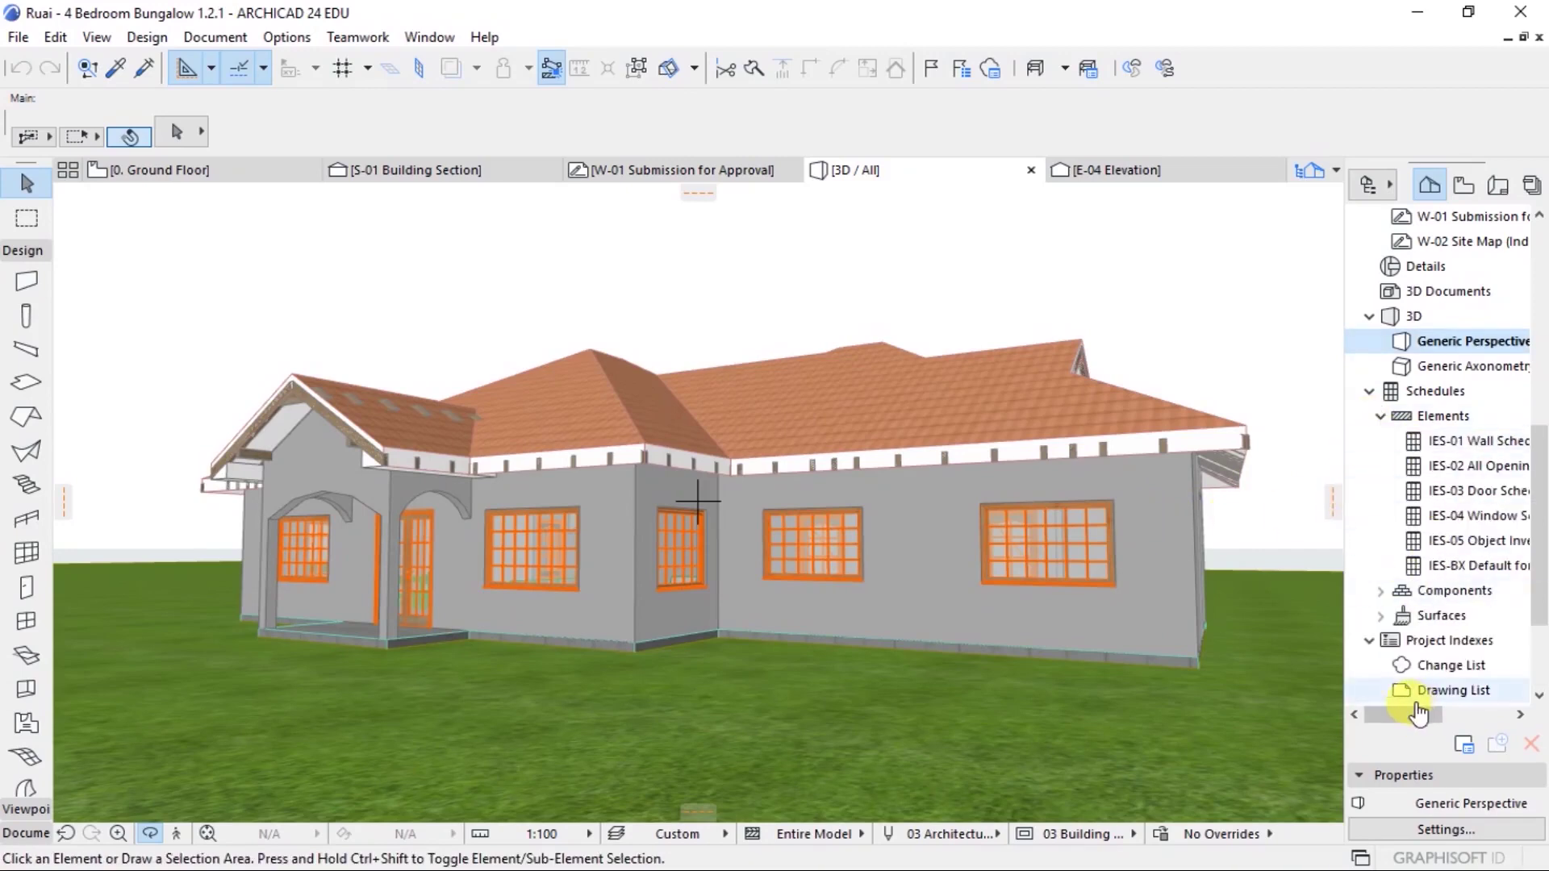
pyautogui.moveTo(1420, 714); pyautogui.dragTo(1444, 715)
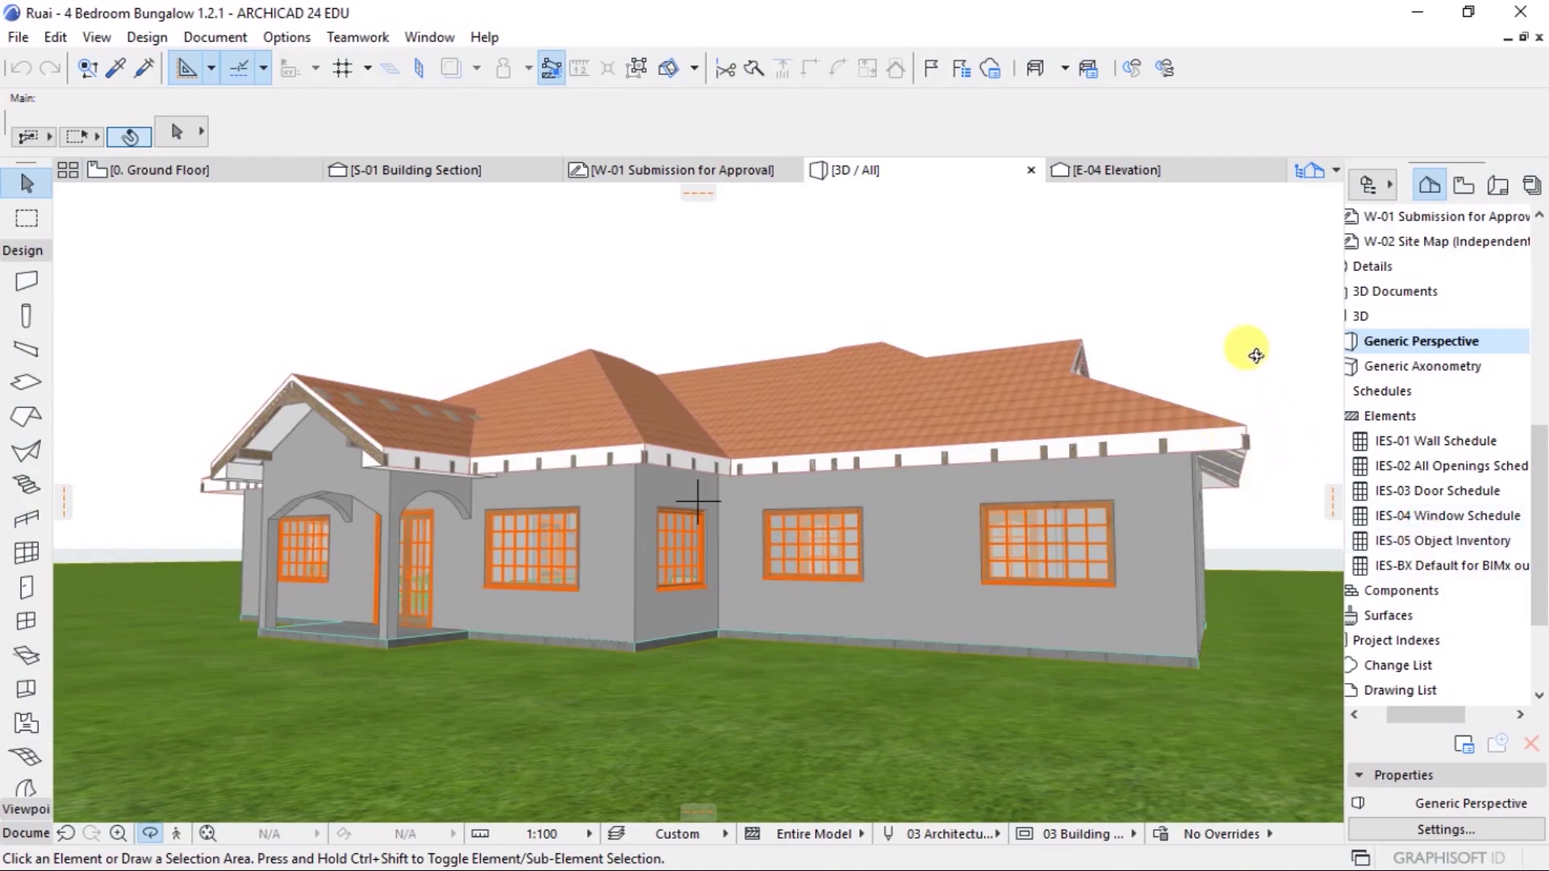
pyautogui.click(1427, 448)
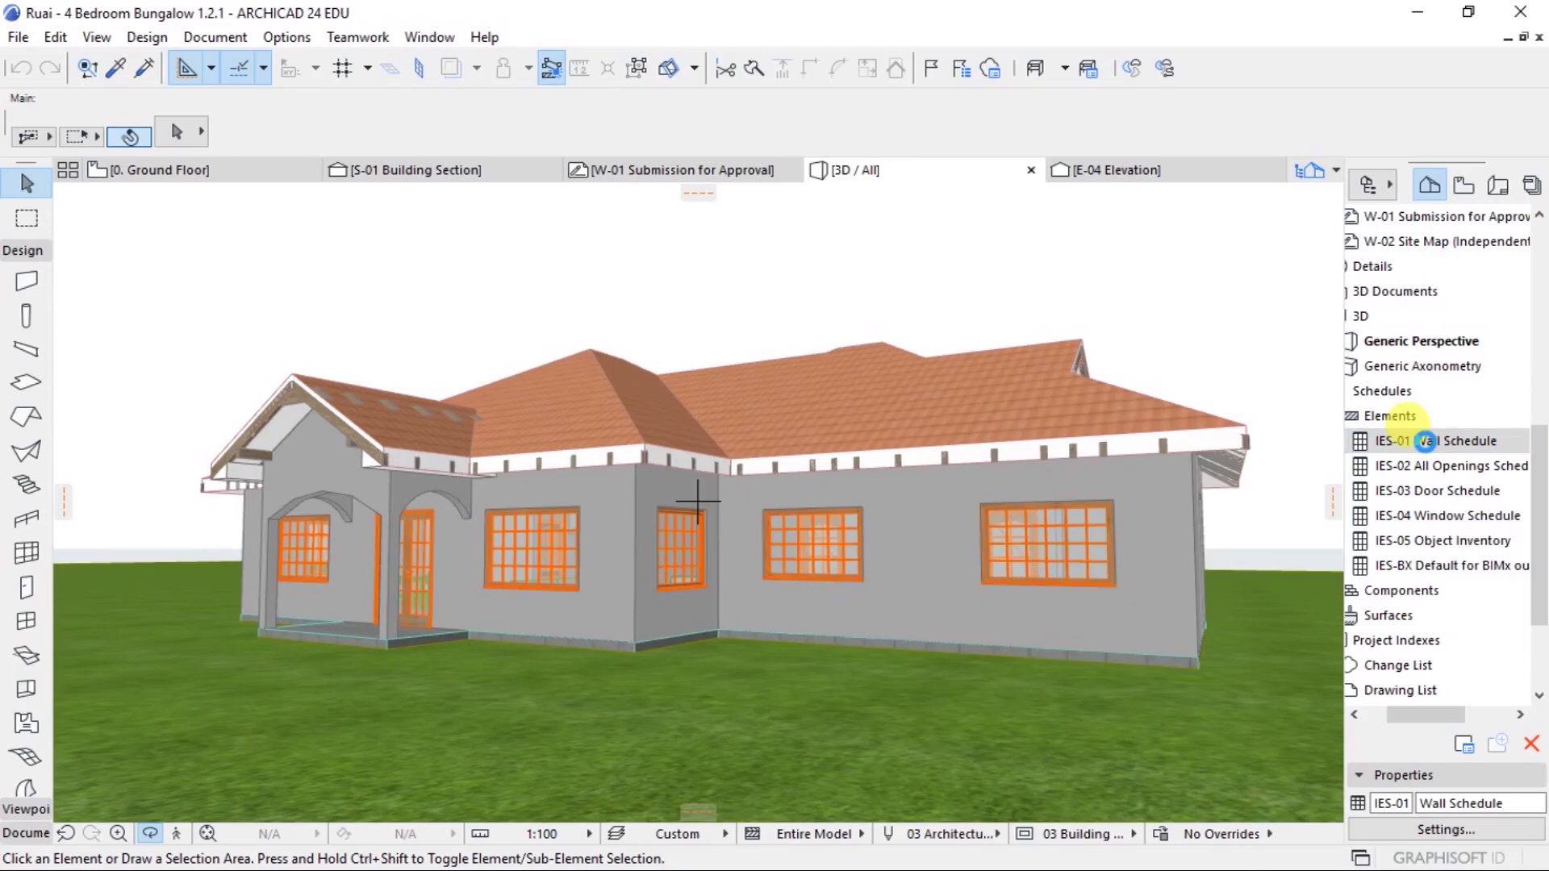
pyautogui.doubleClick(1426, 440)
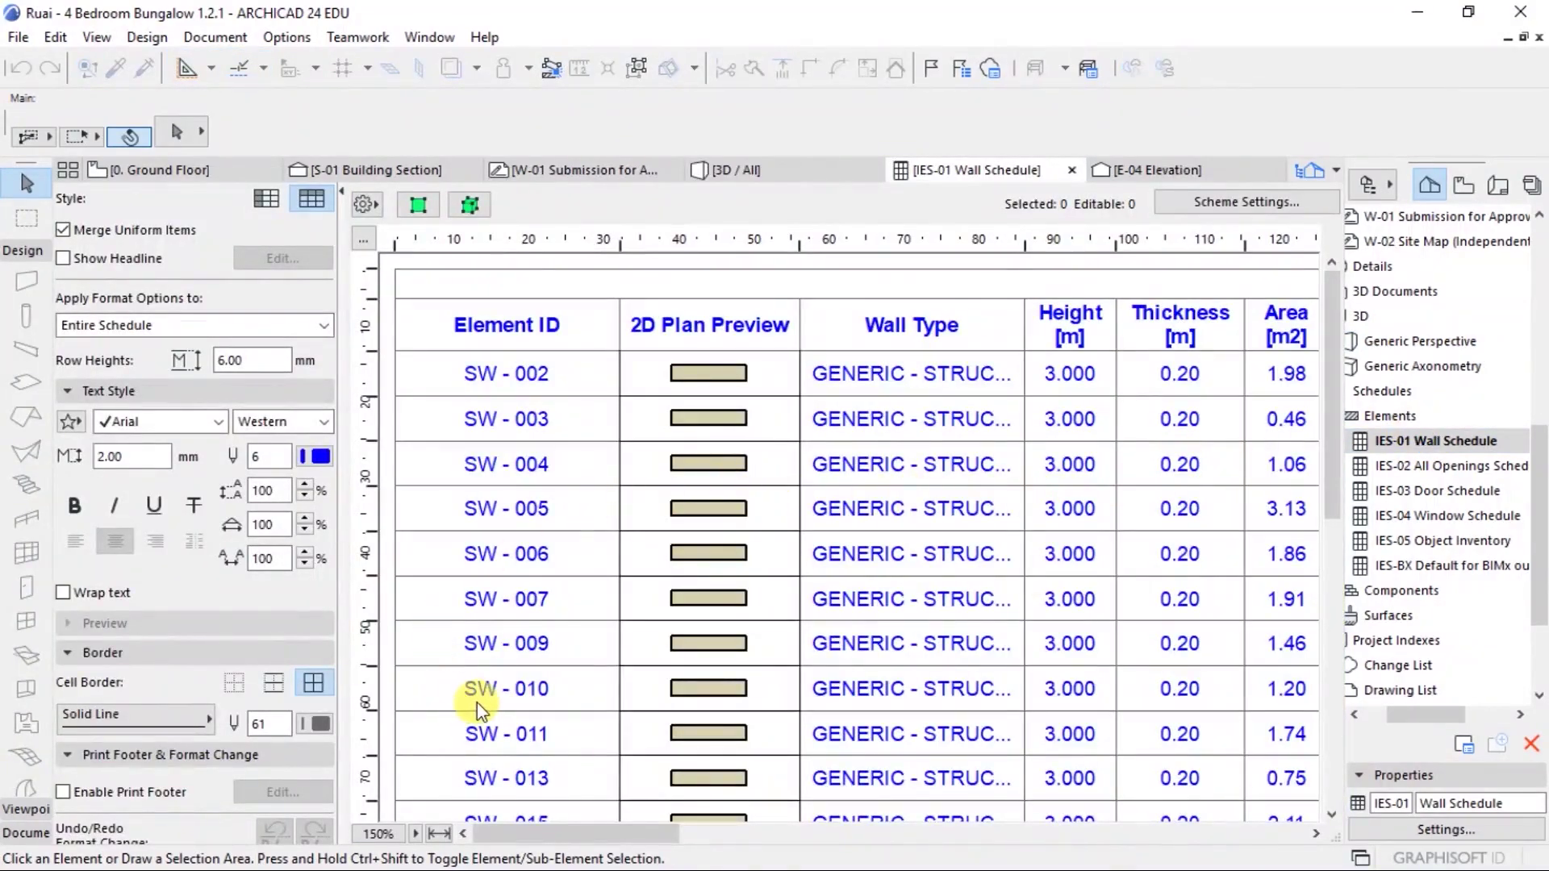
# Set the Wall Schedule display to 100% and scroll across the table's columns
pyautogui.scroll(-10, 577, 488)
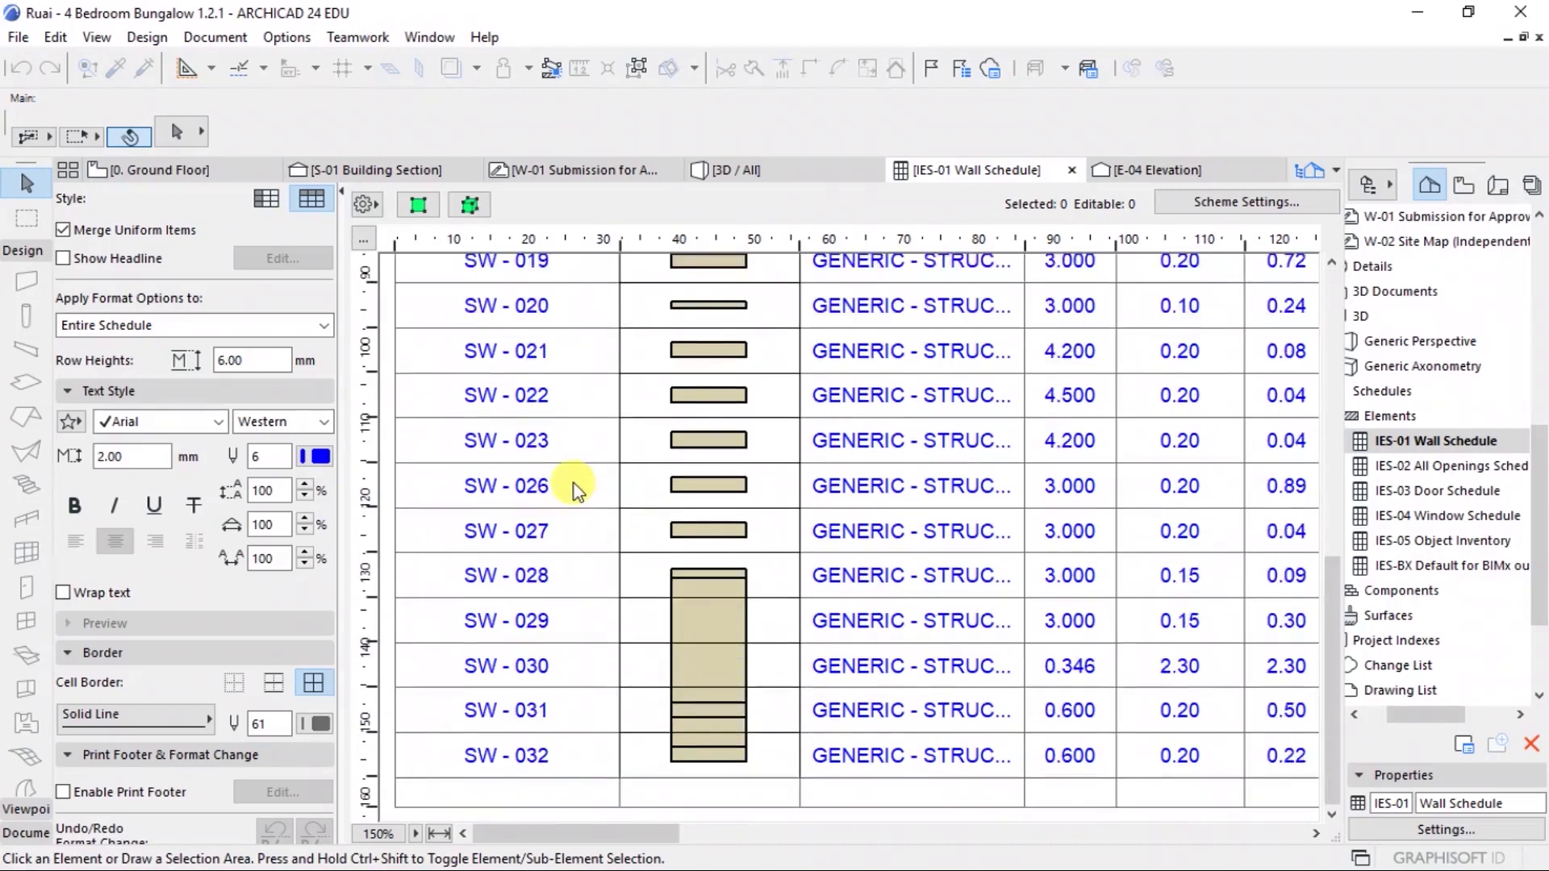
pyautogui.scroll(10, 578, 488)
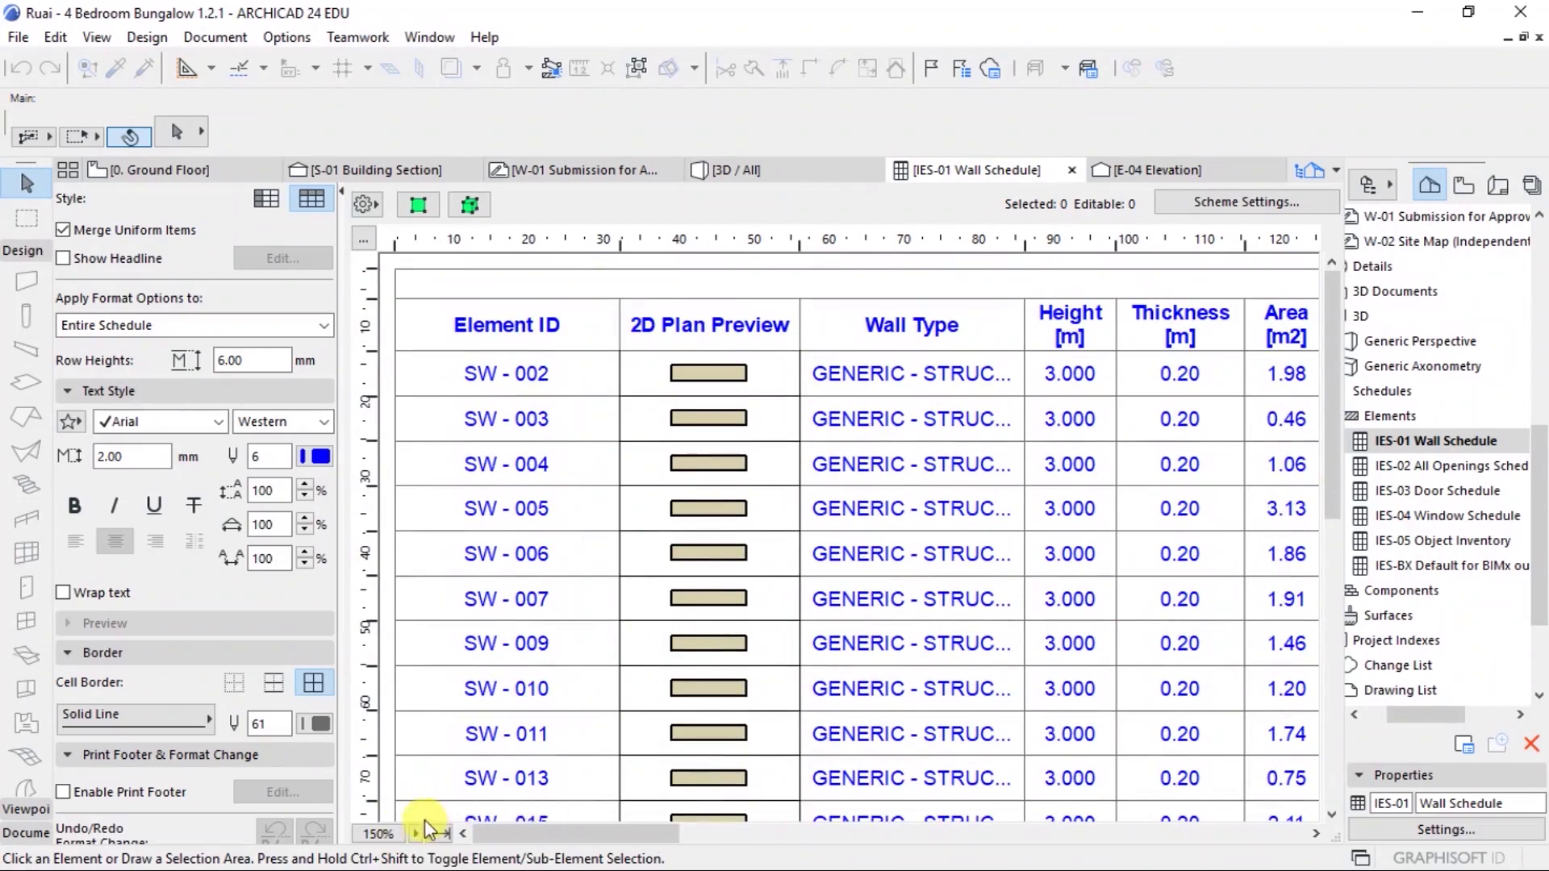
pyautogui.click(398, 832)
pyautogui.write('100')
pyautogui.press('Return')
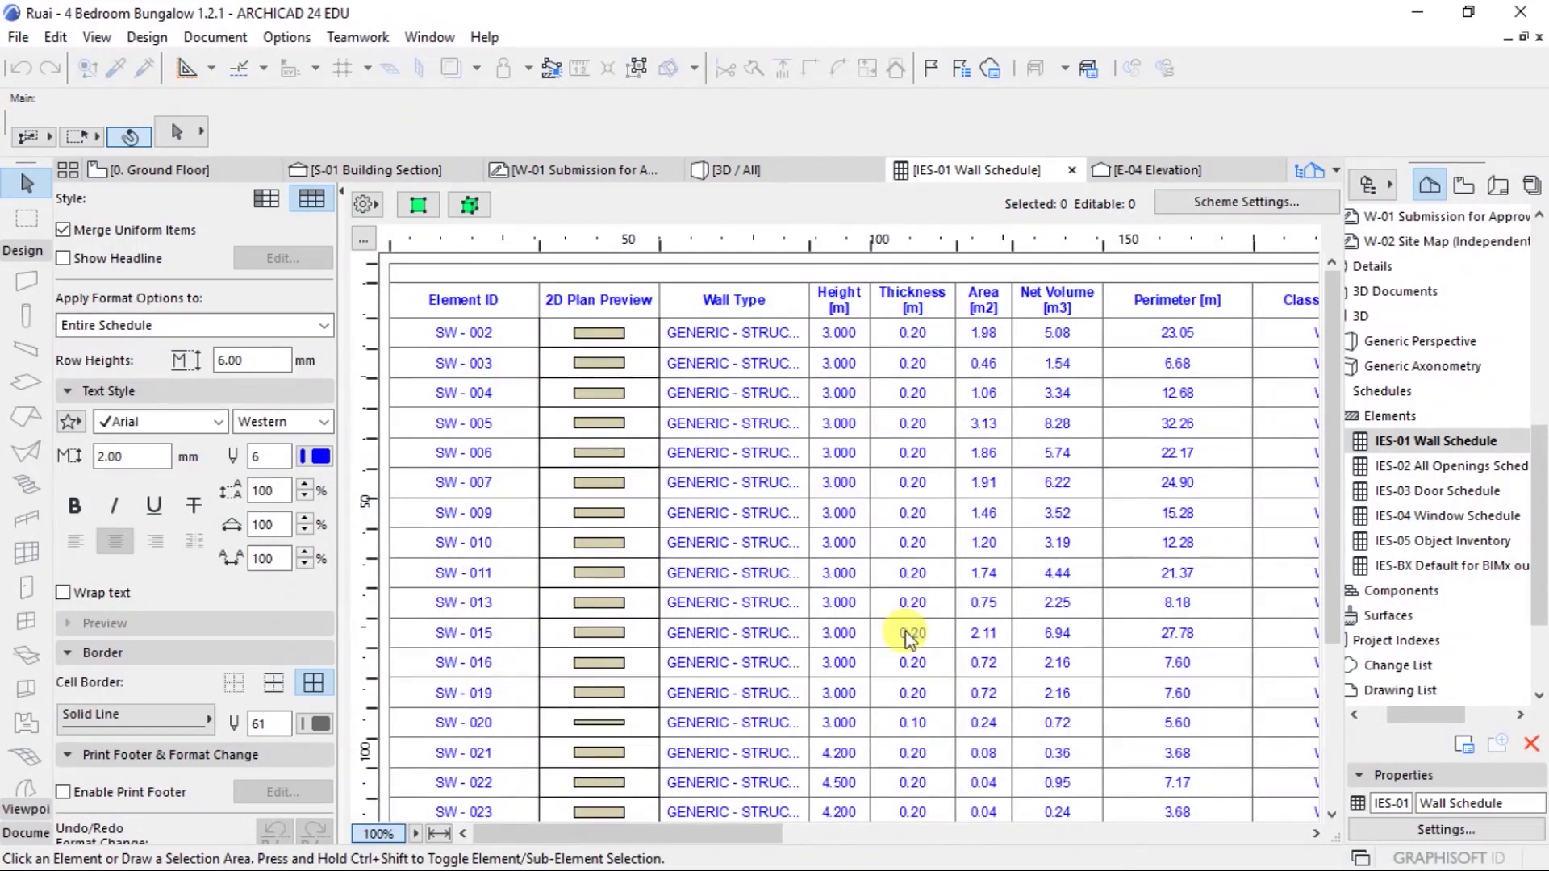
pyautogui.moveTo(765, 841); pyautogui.dragTo(627, 842)
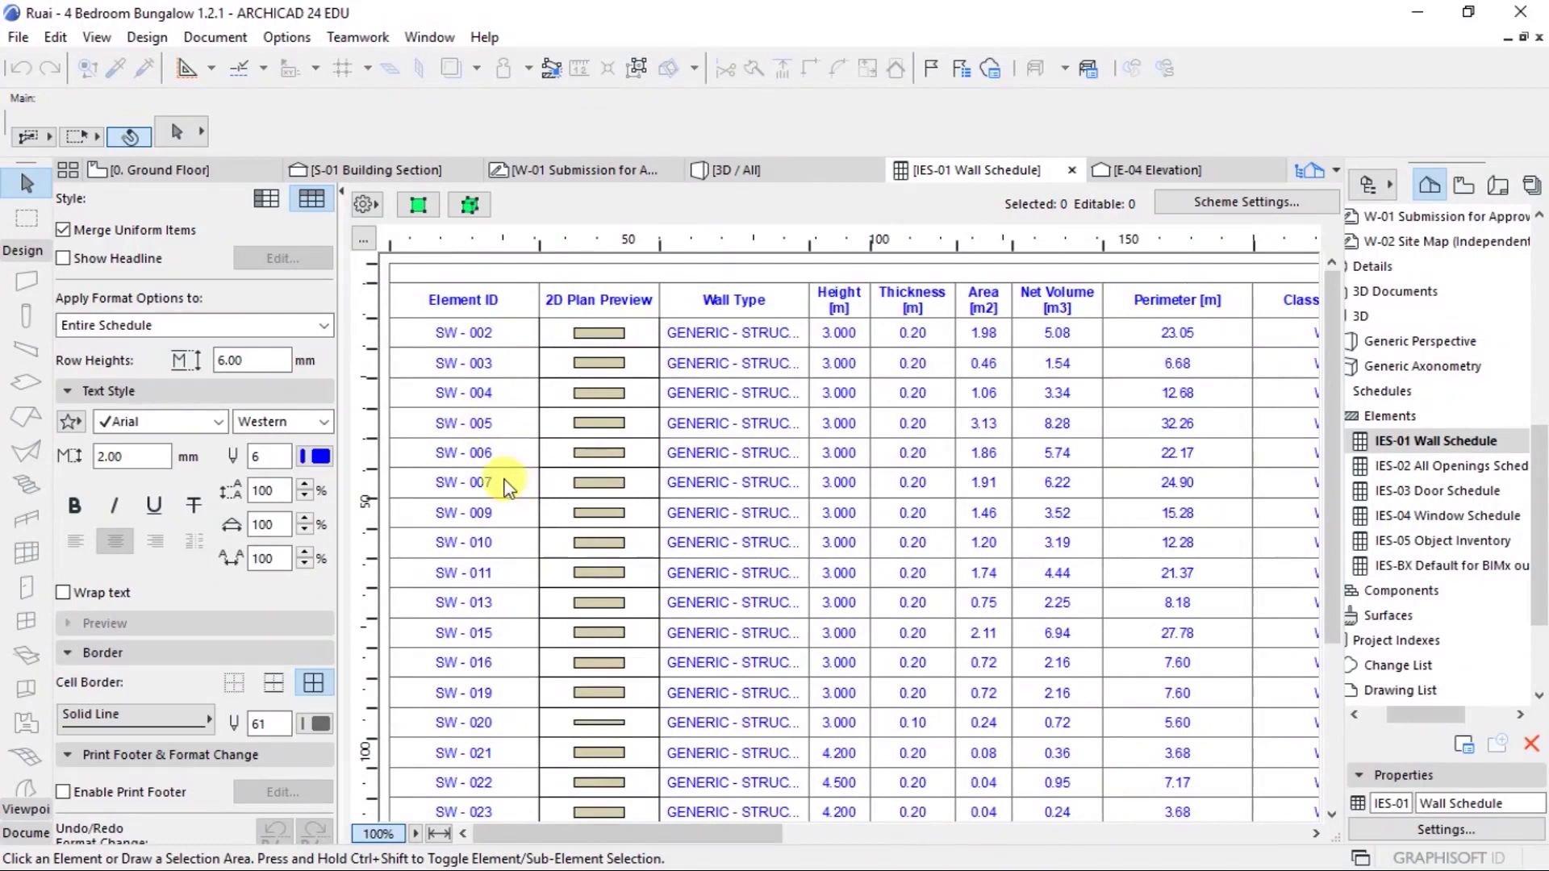
pyautogui.click(1393, 831)
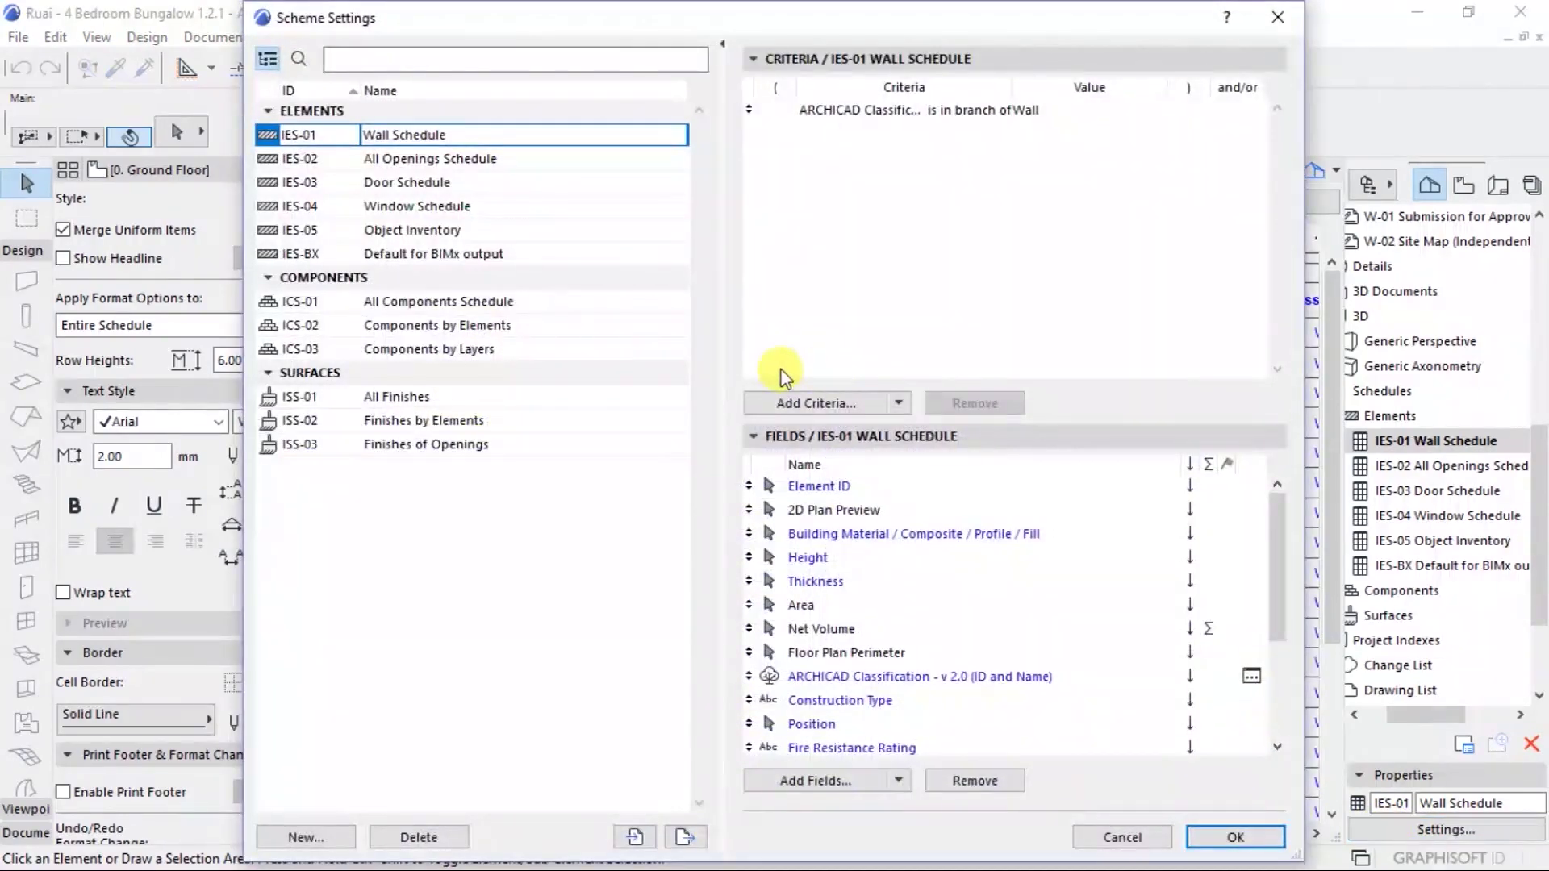
pyautogui.click(1278, 17)
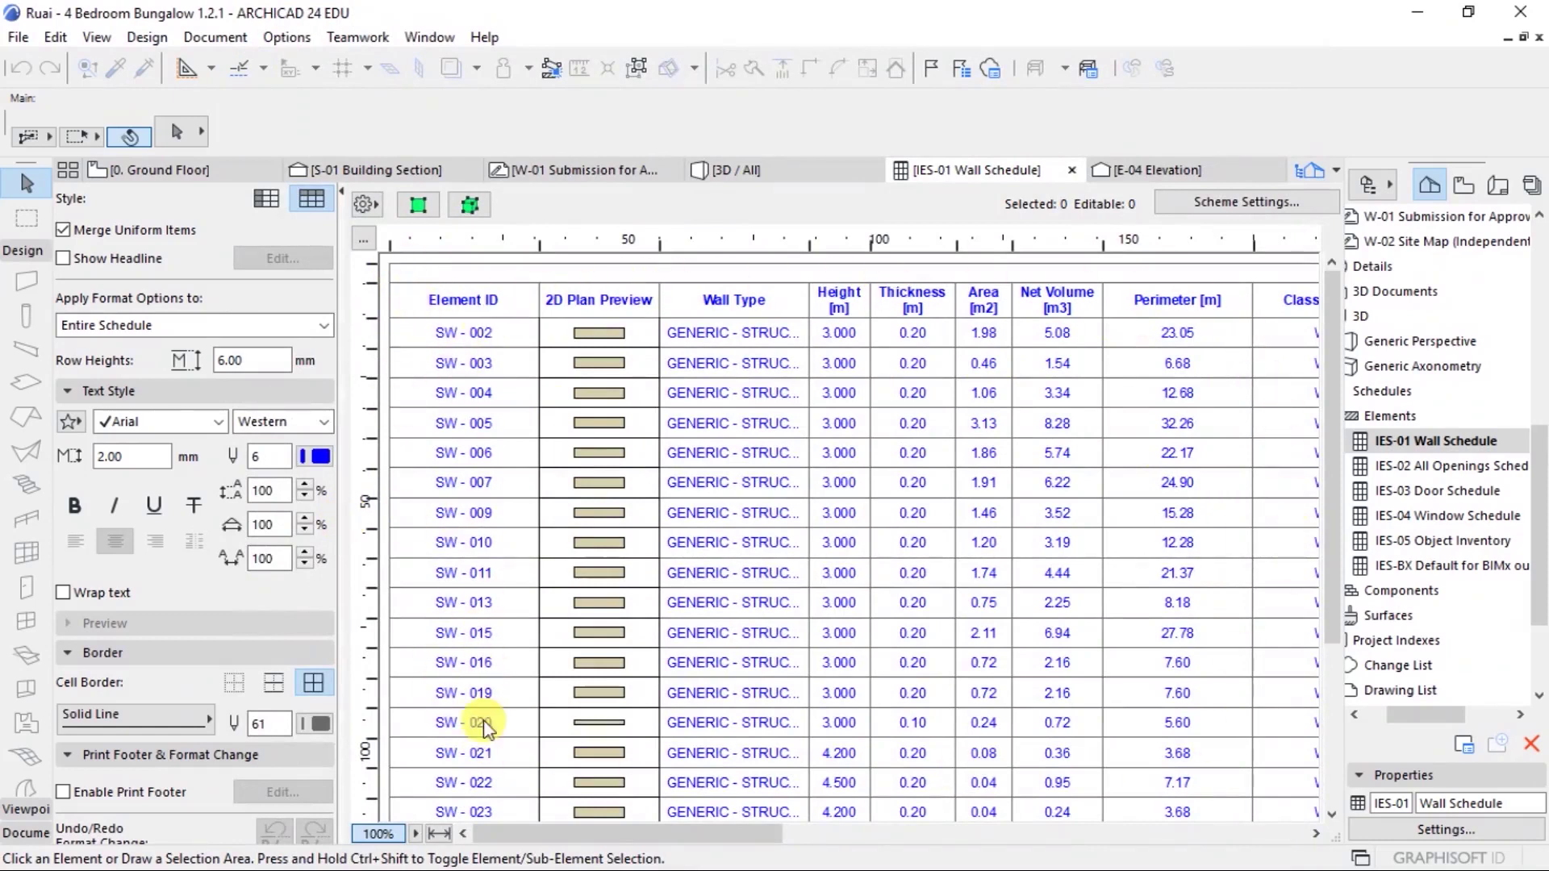
pyautogui.click(1385, 831)
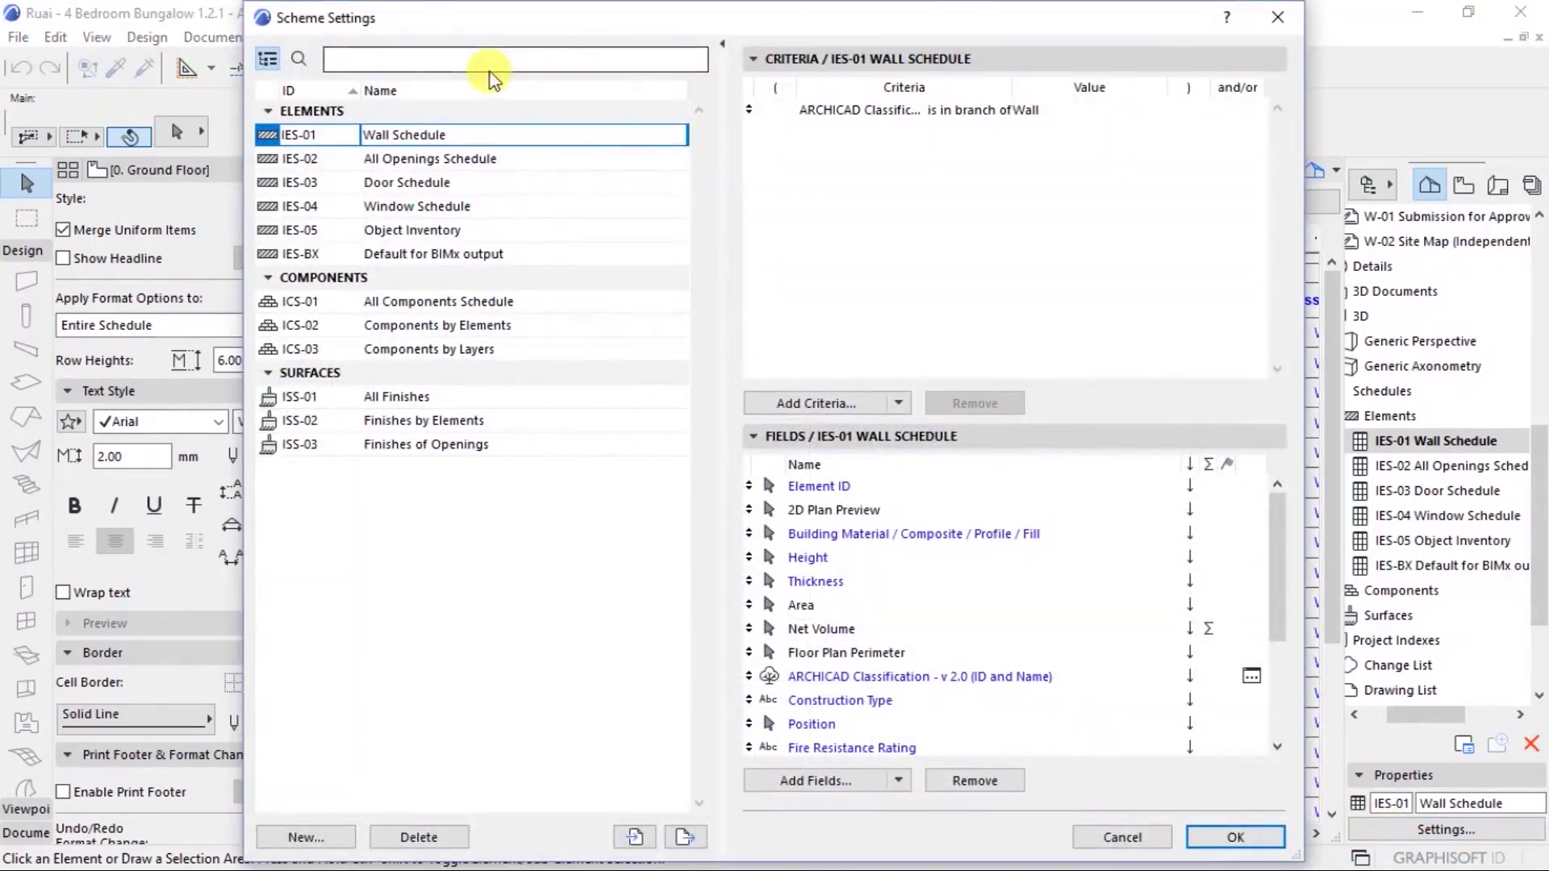
pyautogui.click(1278, 17)
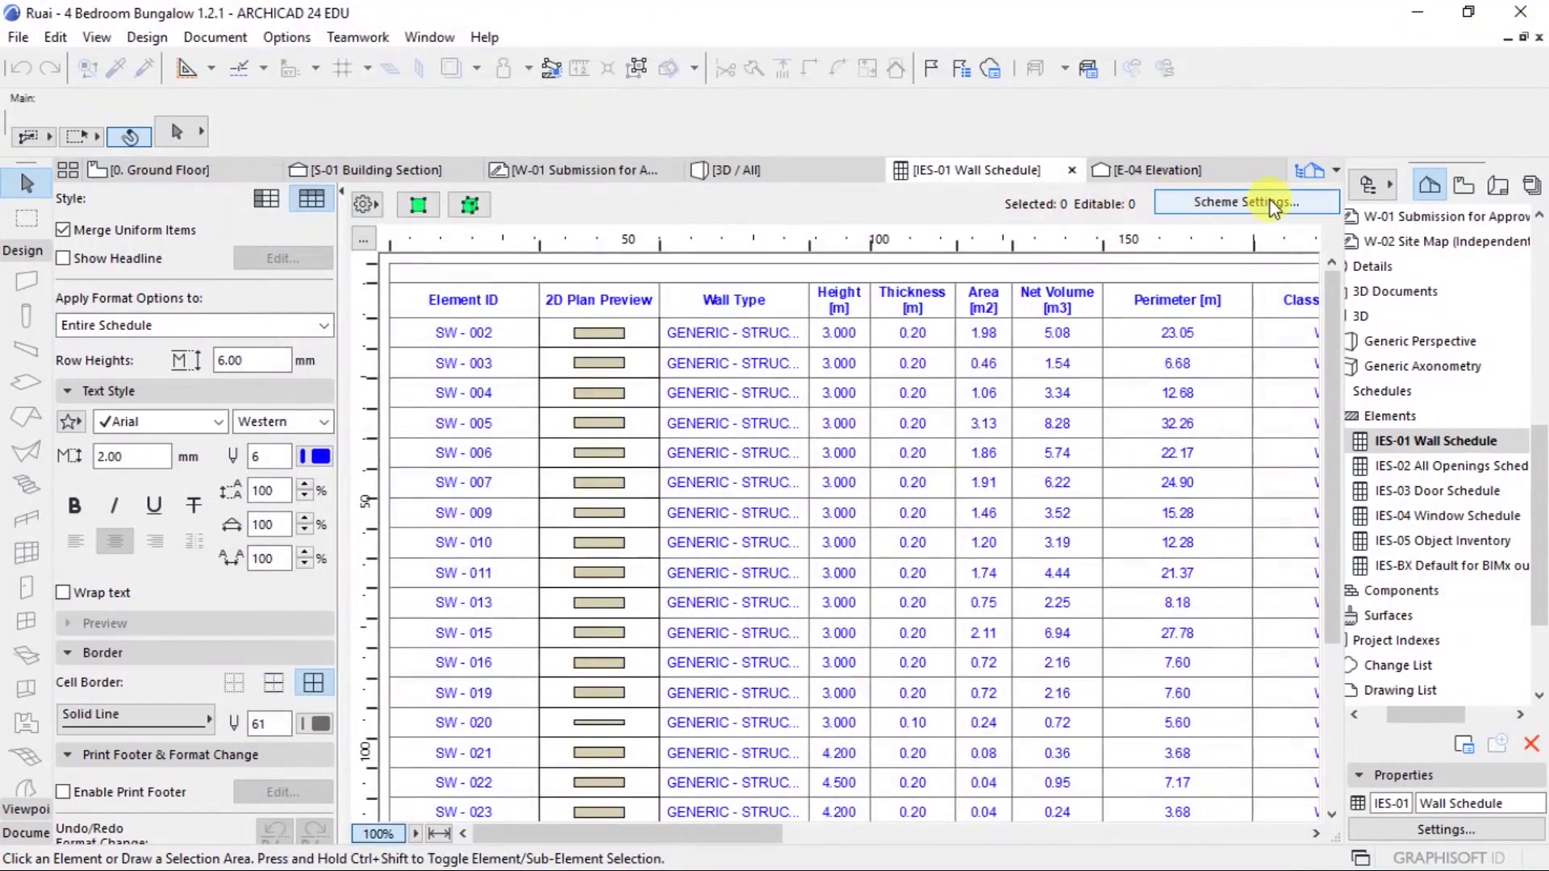
pyautogui.click(1213, 202)
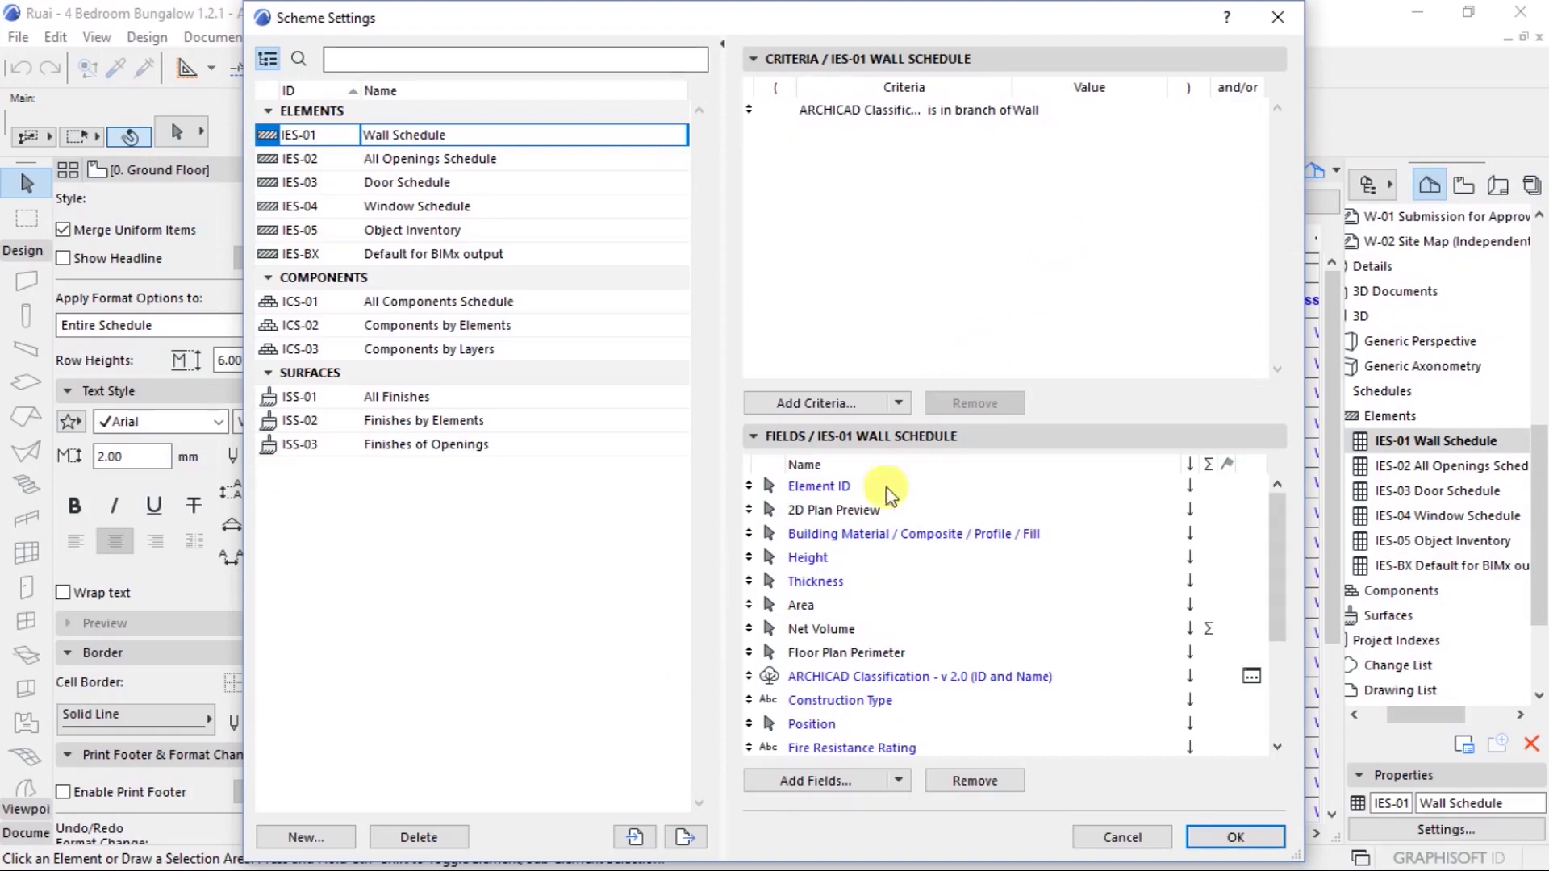
pyautogui.click(1277, 17)
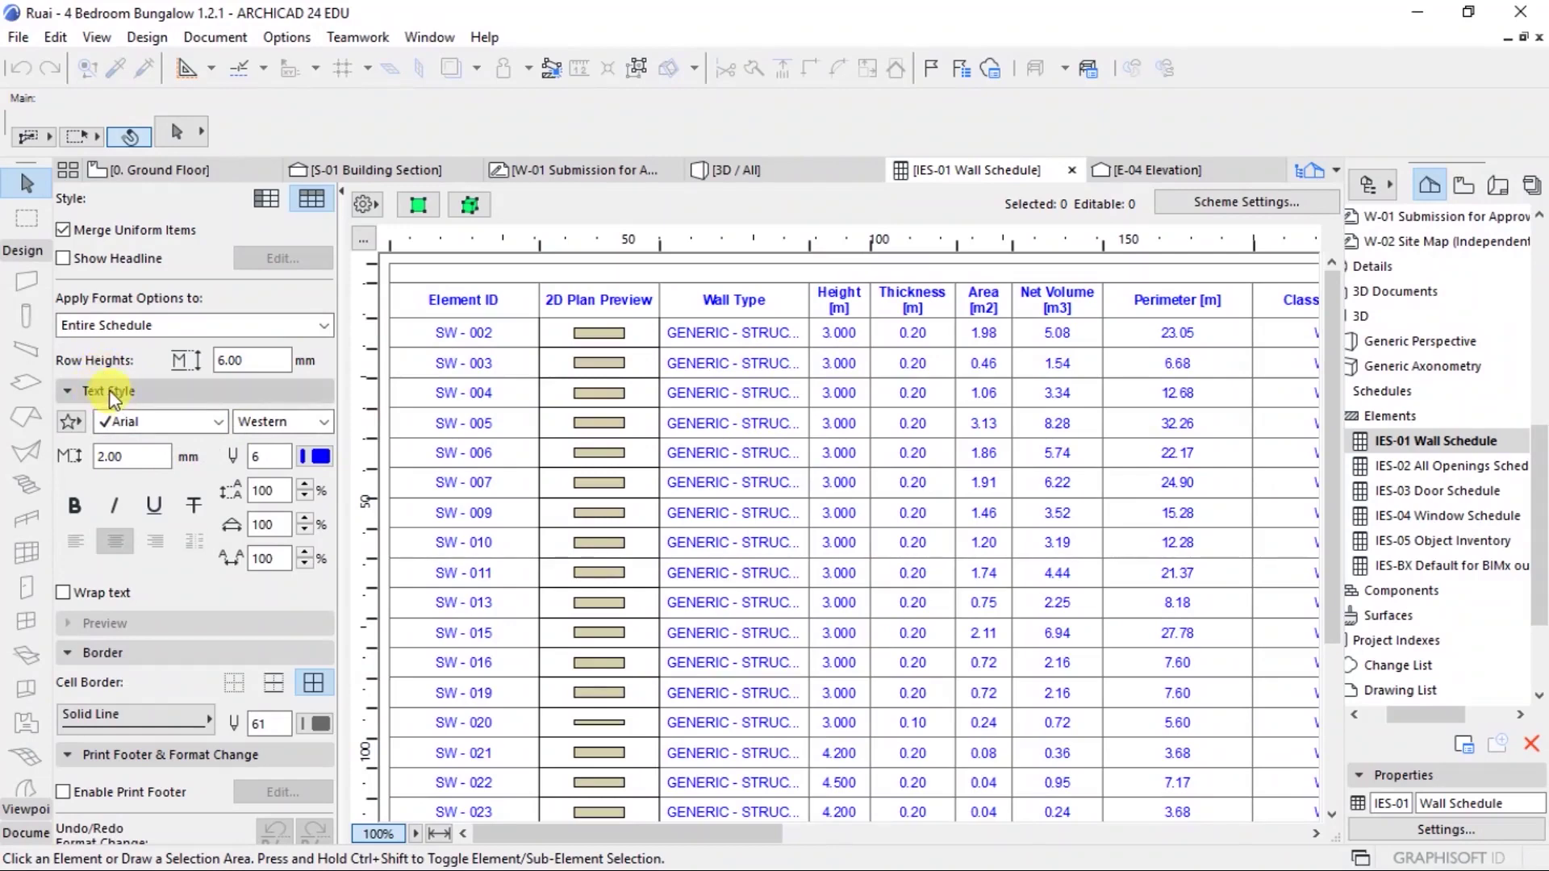
# Set the schedule's text font to Montserrat
pyautogui.click(202, 422)
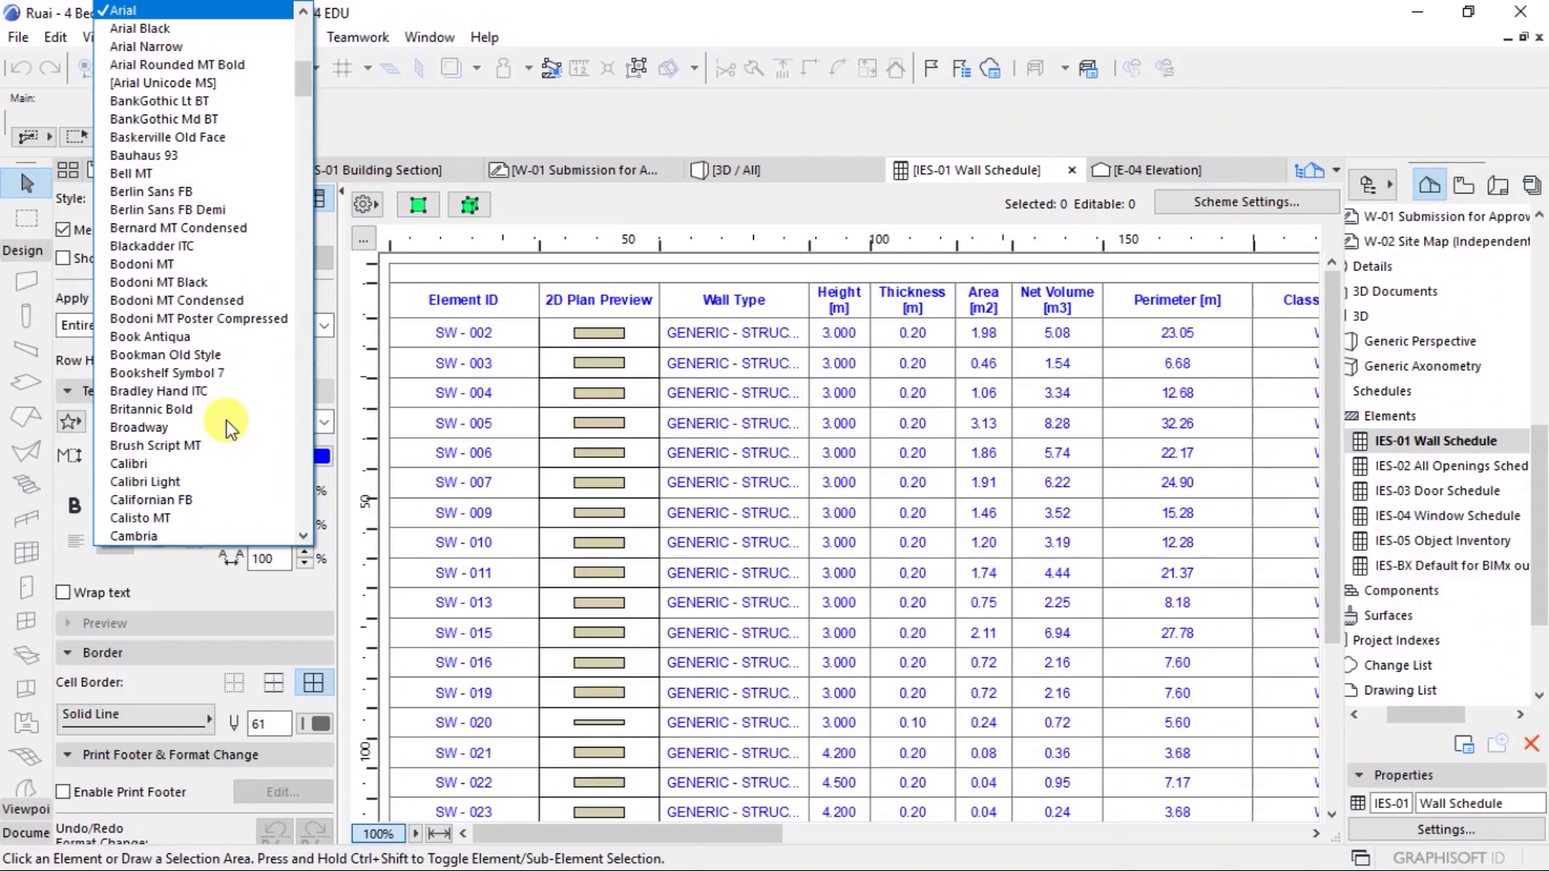
pyautogui.scroll(-20, 229, 435)
pyautogui.click(190, 535)
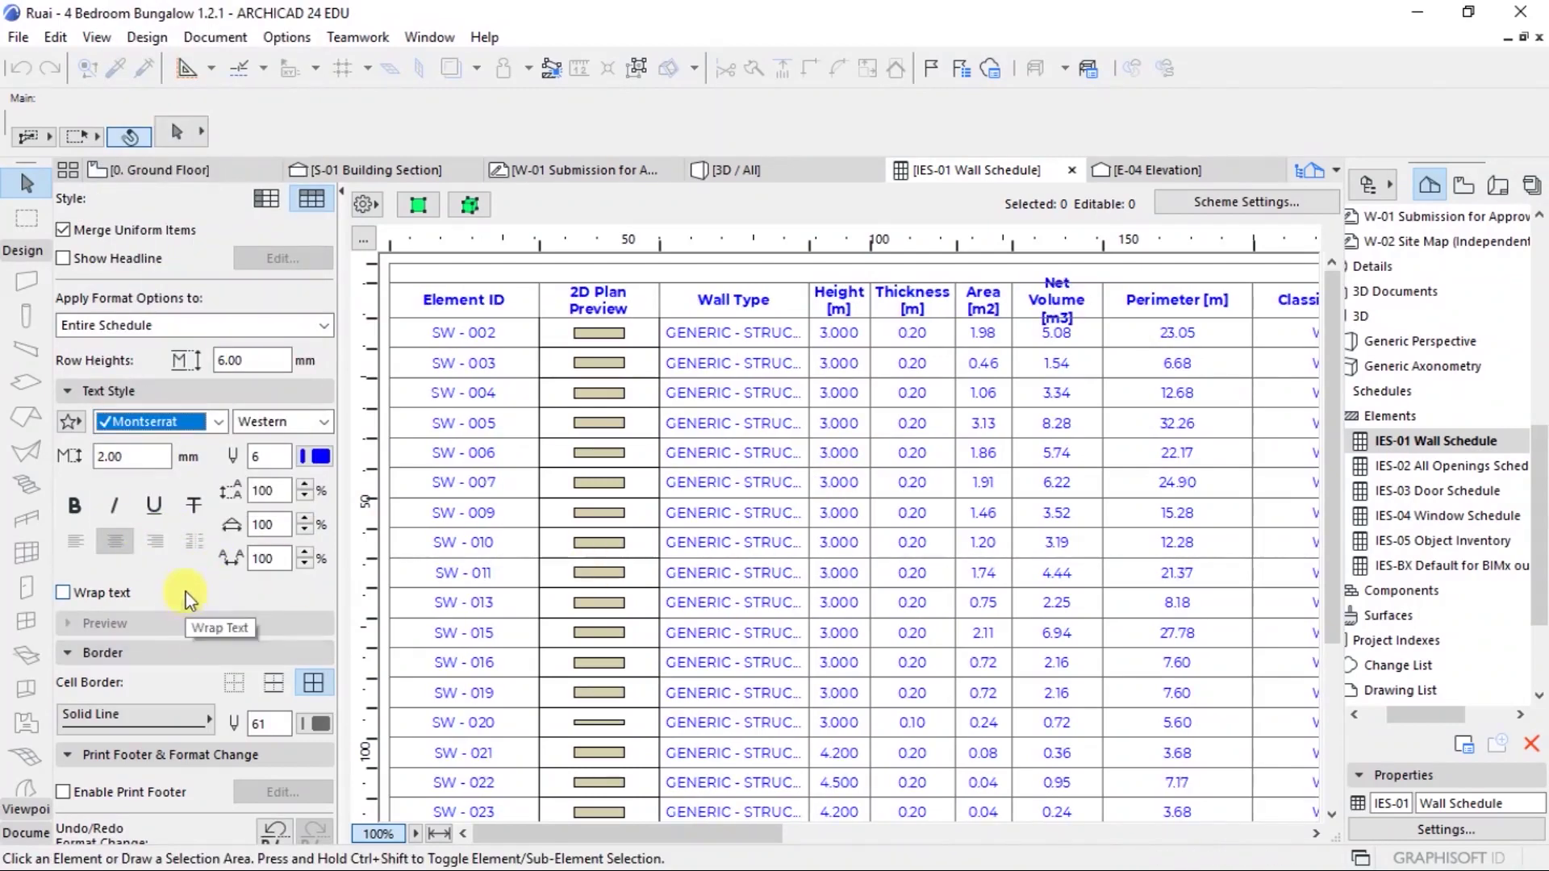
pyautogui.click(125, 456)
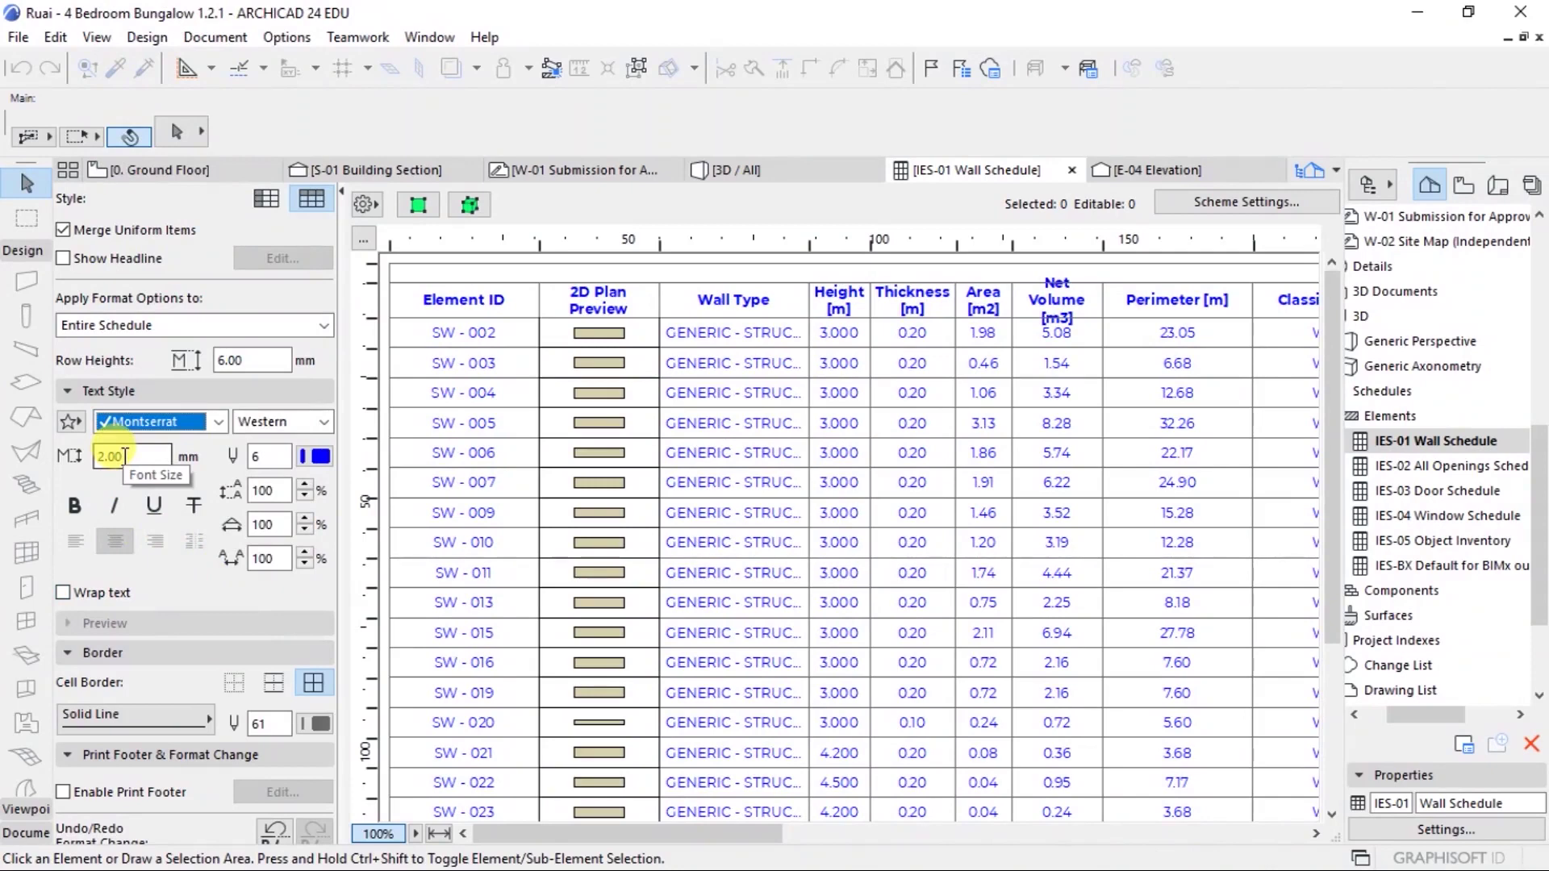
# Make the schedule text pen 1 black and turn on Wrap text
pyautogui.click(320, 458)
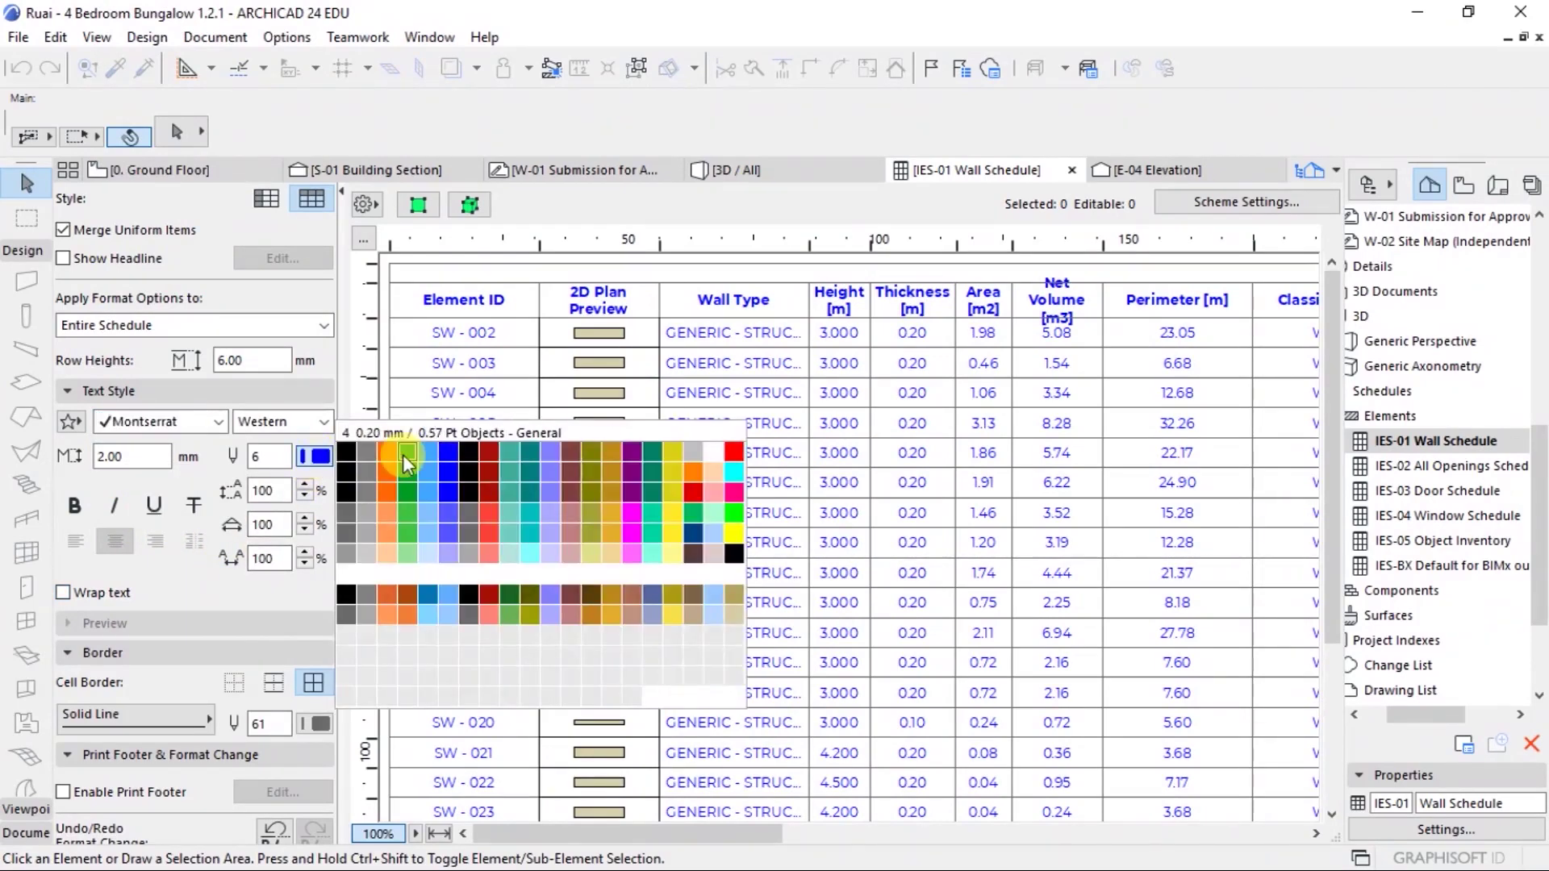
pyautogui.click(403, 453)
pyautogui.click(320, 458)
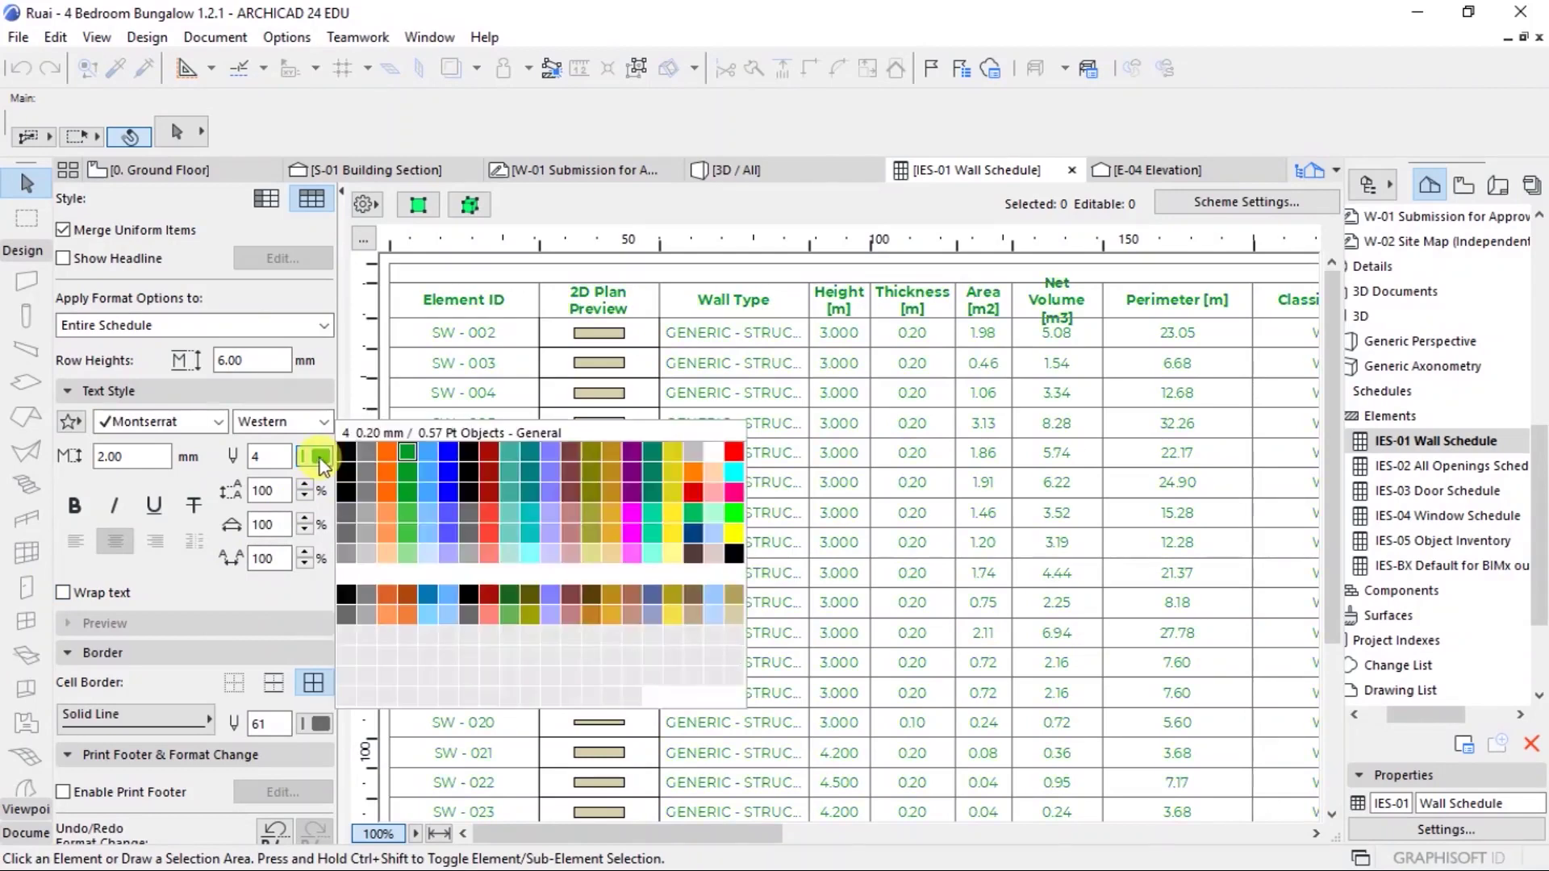
pyautogui.click(346, 453)
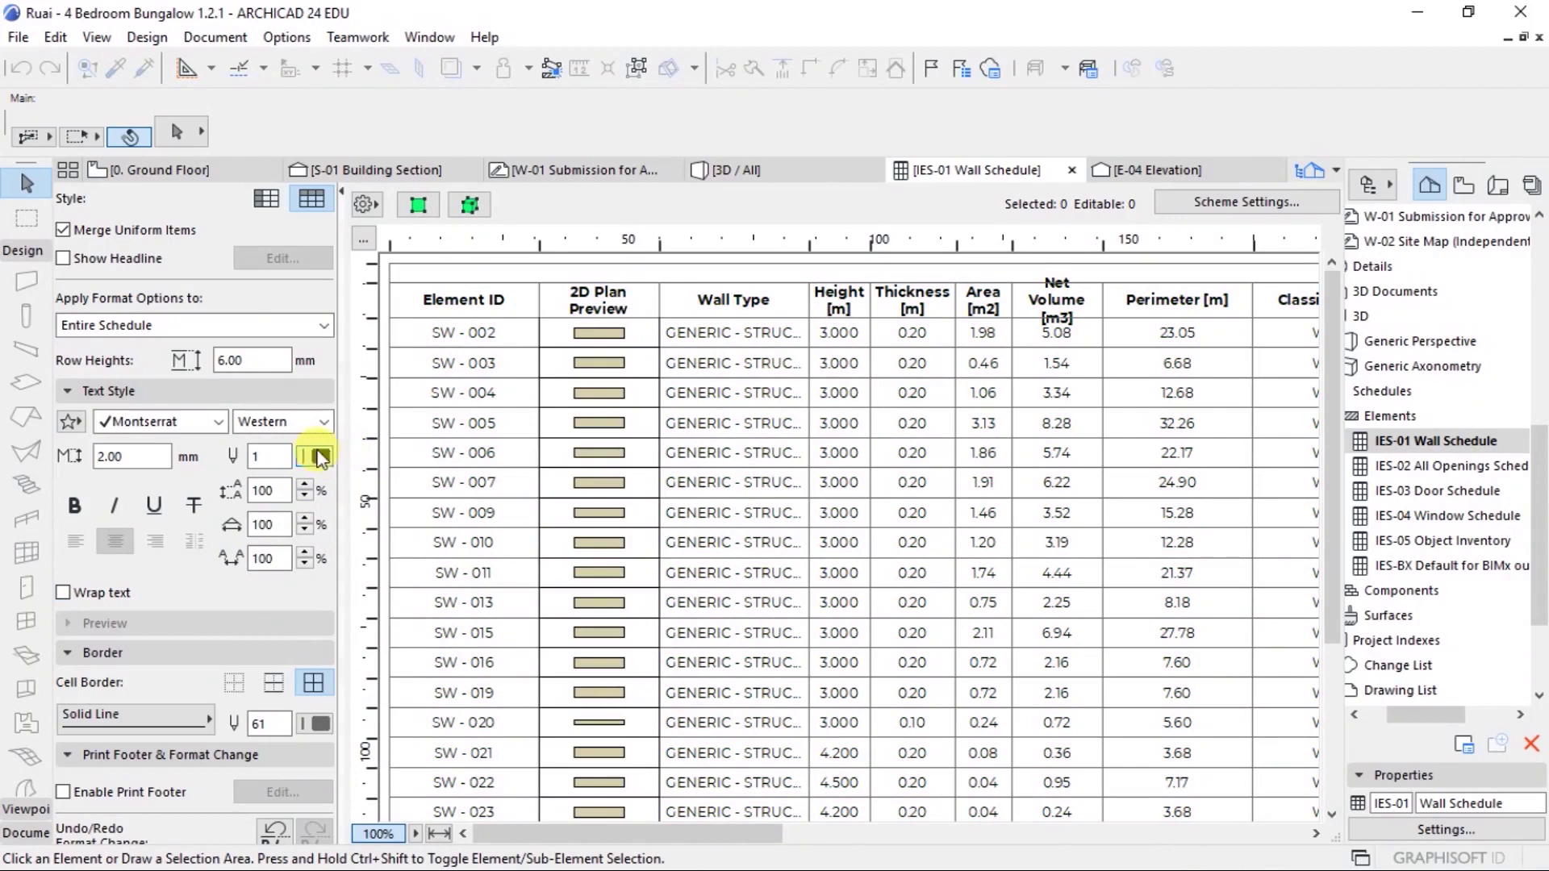
pyautogui.click(320, 457)
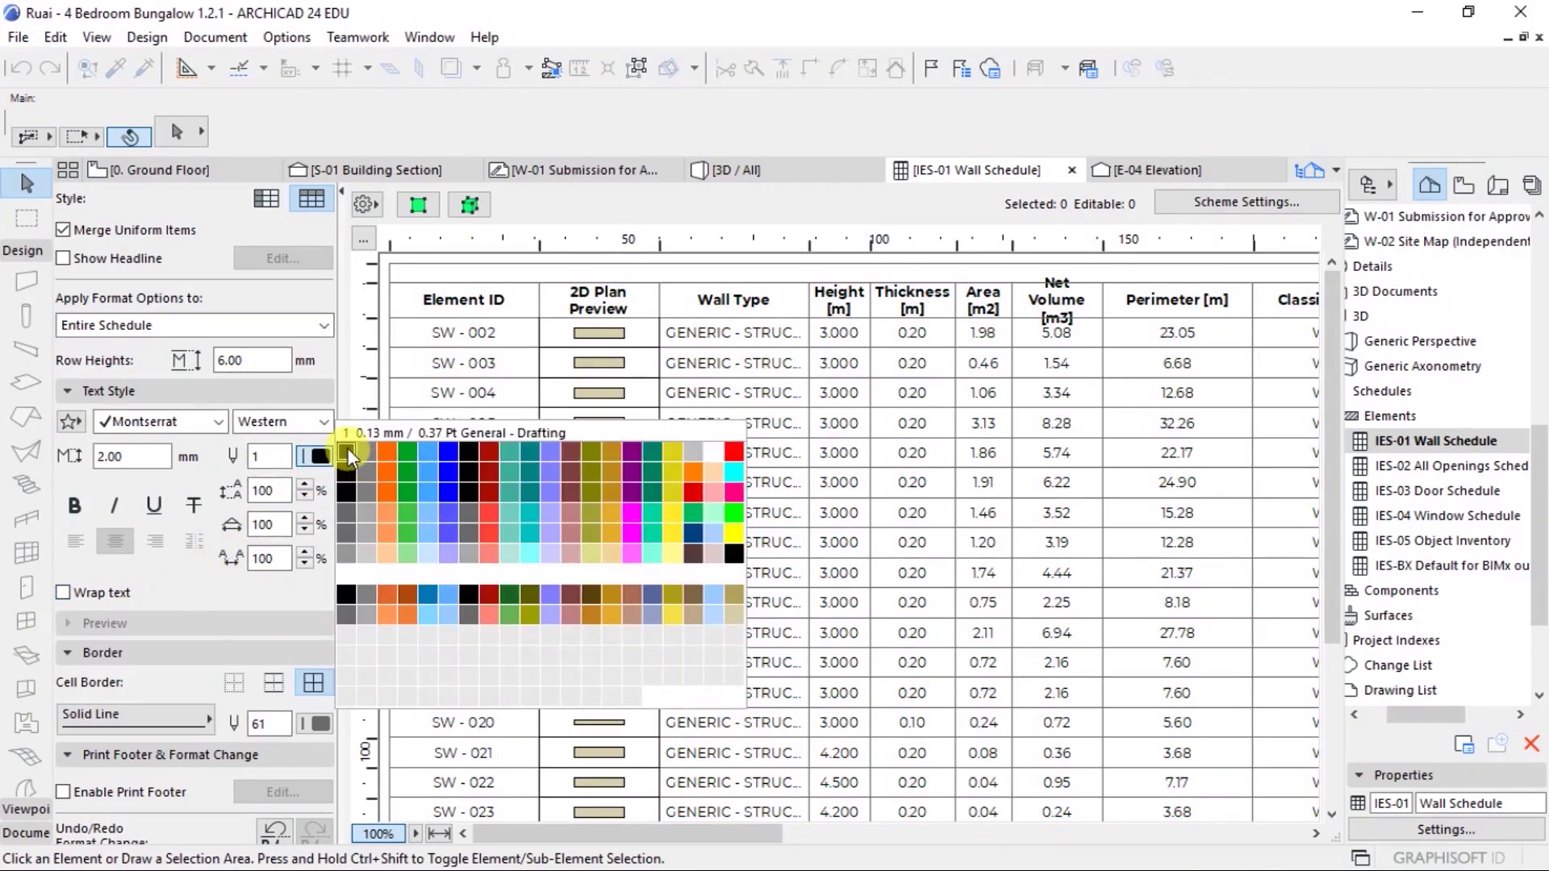
pyautogui.click(347, 450)
pyautogui.click(182, 588)
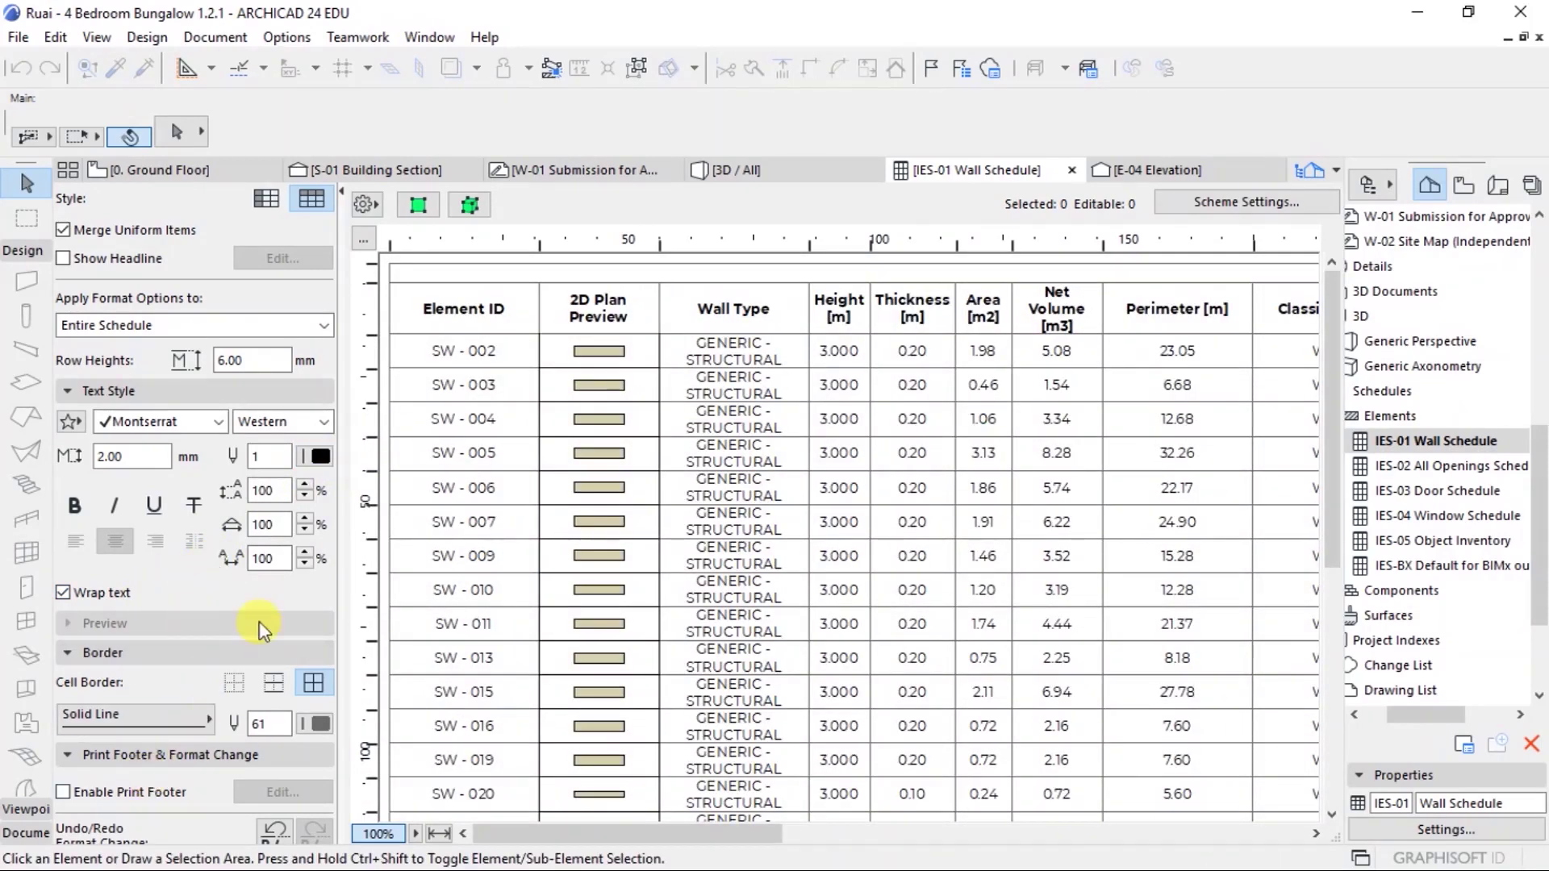
pyautogui.scroll(-5, 260, 629)
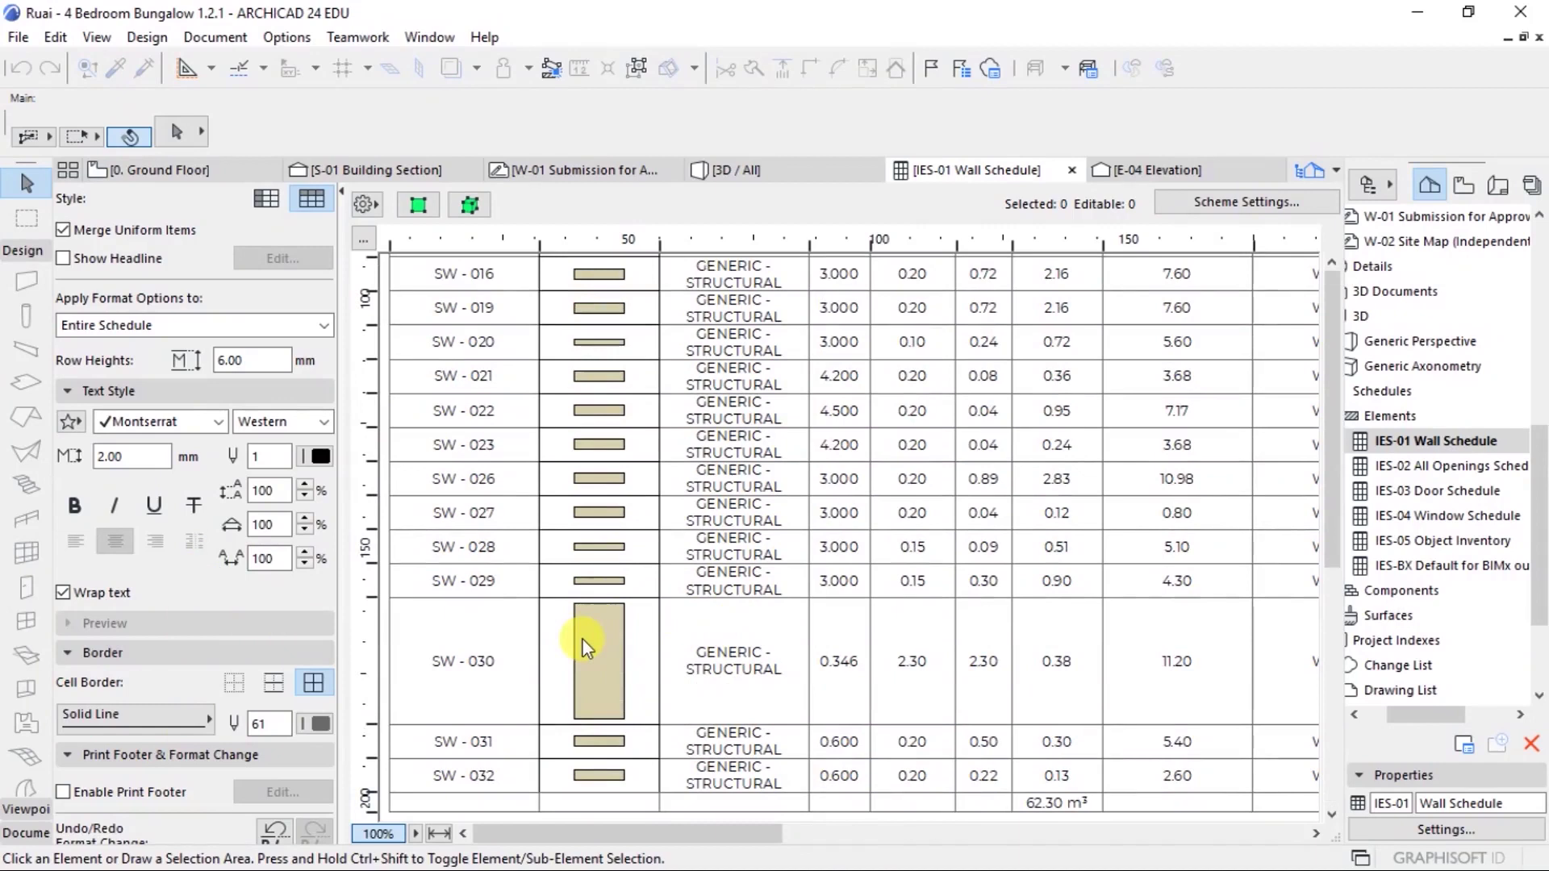
pyautogui.scroll(5, 567, 453)
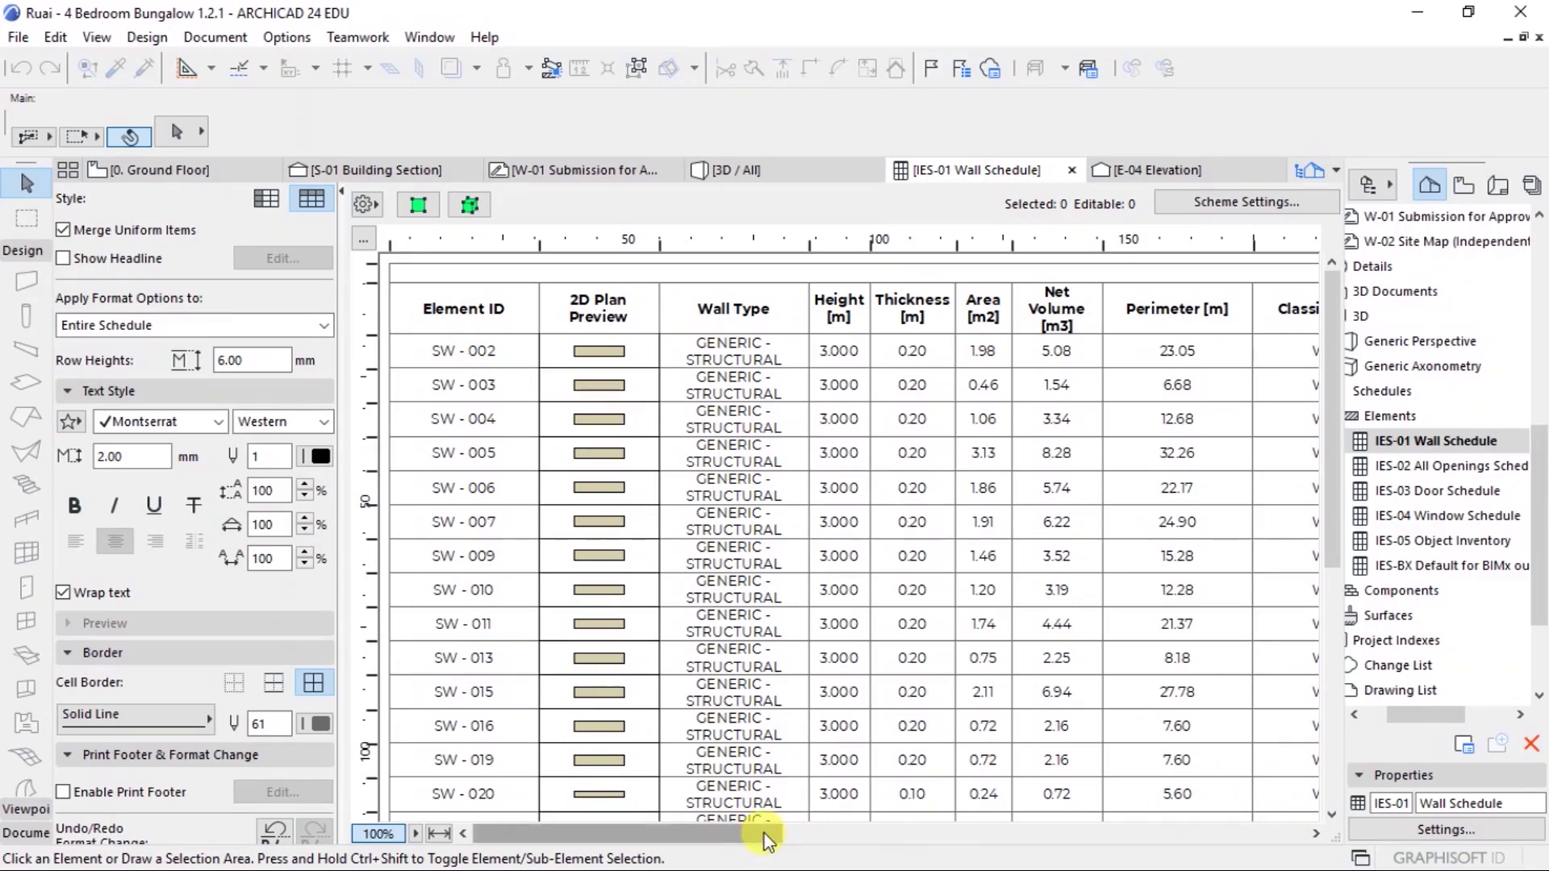
pyautogui.moveTo(766, 839); pyautogui.dragTo(965, 843)
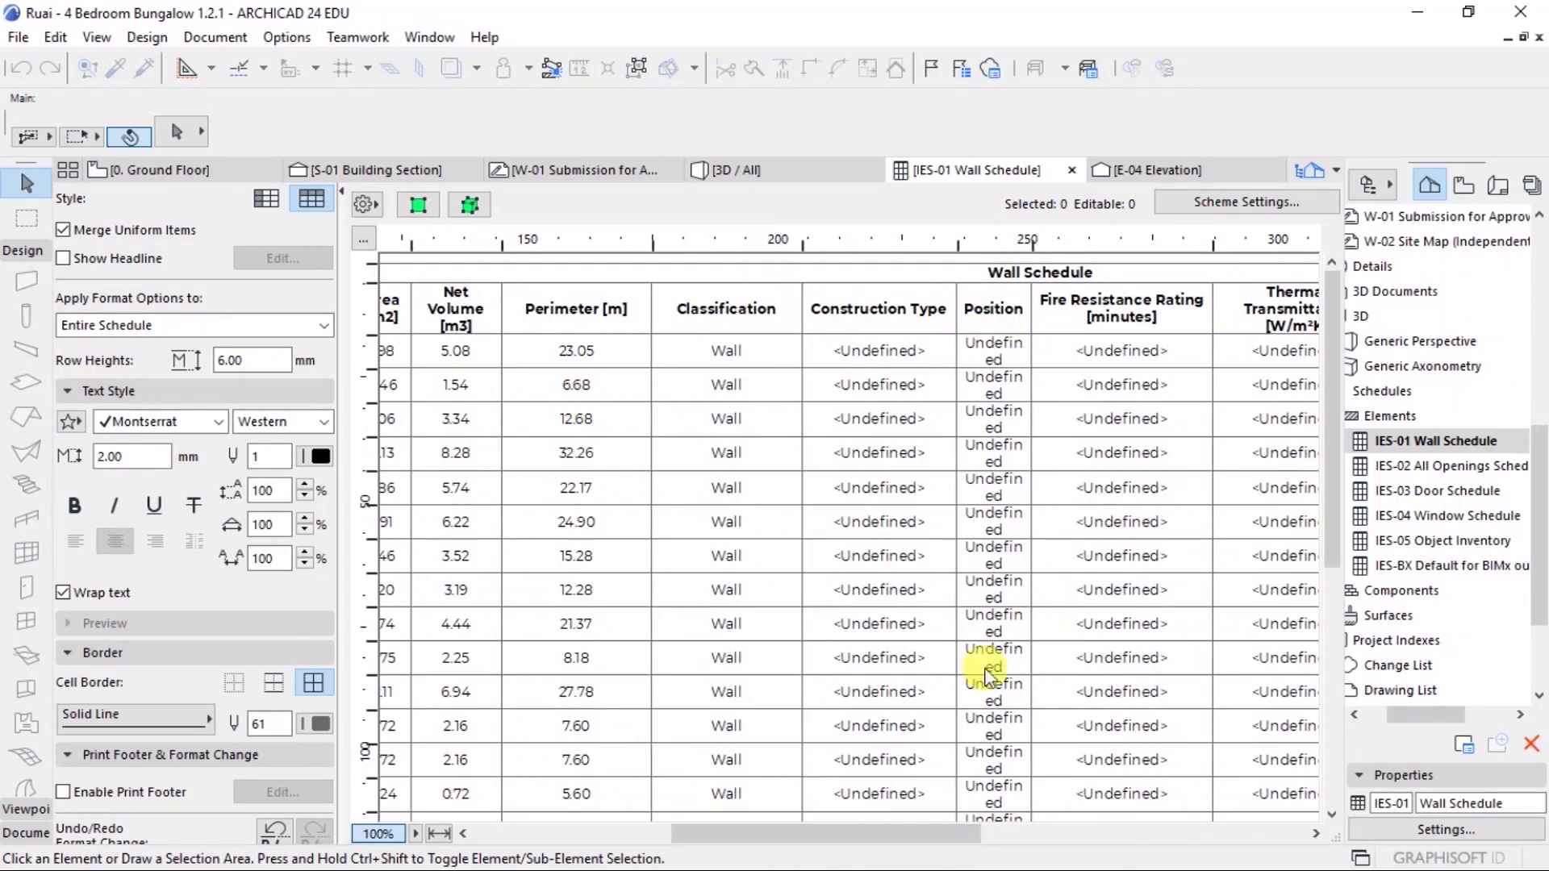
pyautogui.click(1316, 834)
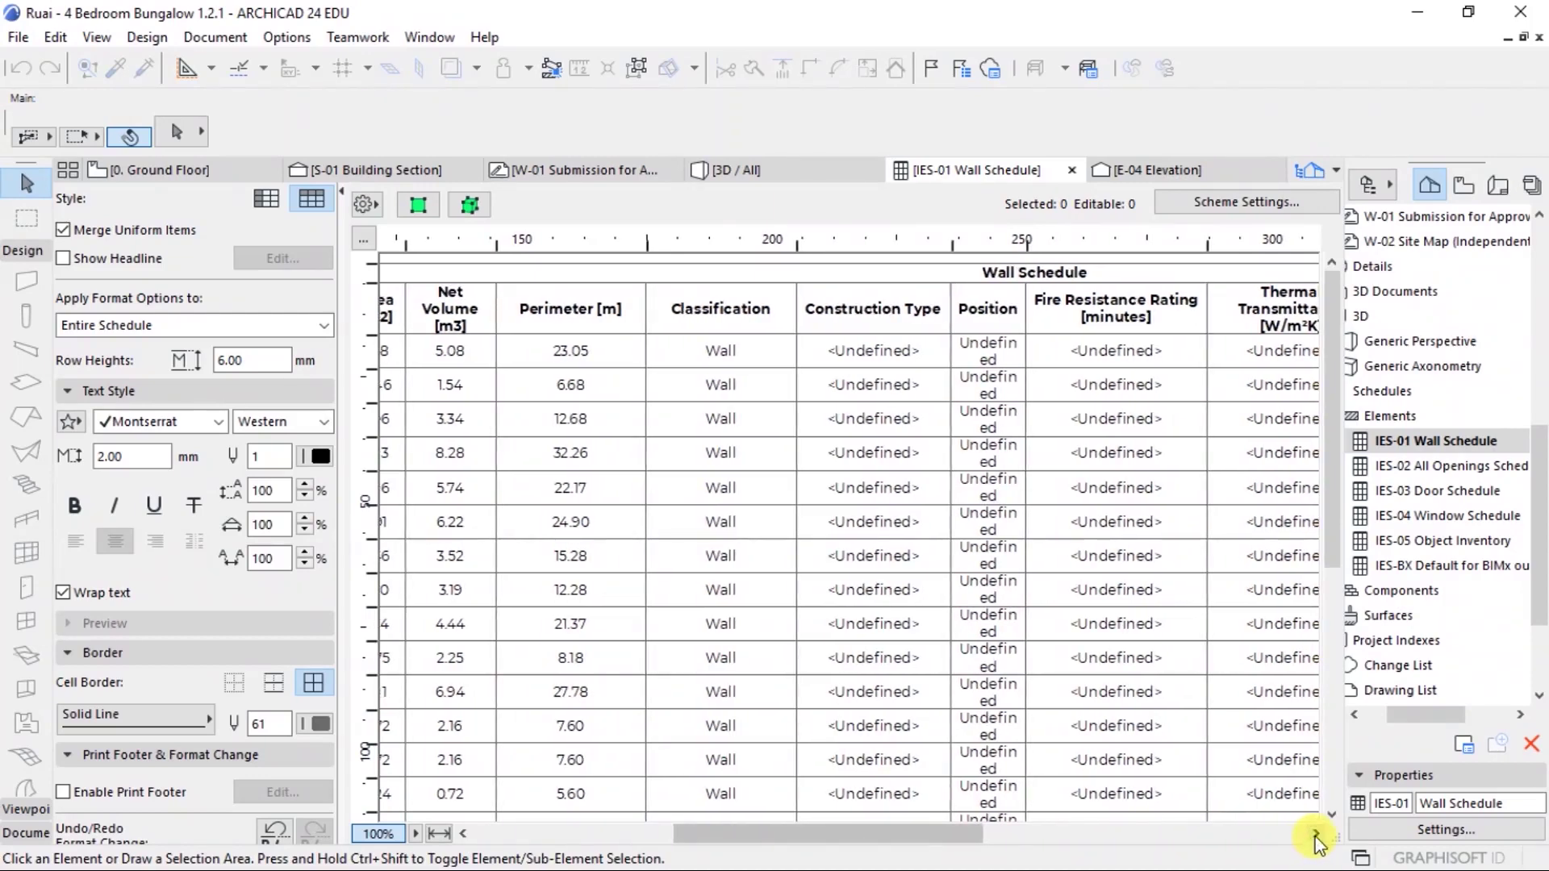
pyautogui.click(1316, 834)
pyautogui.click(1316, 835)
pyautogui.click(1315, 834)
pyautogui.click(1316, 835)
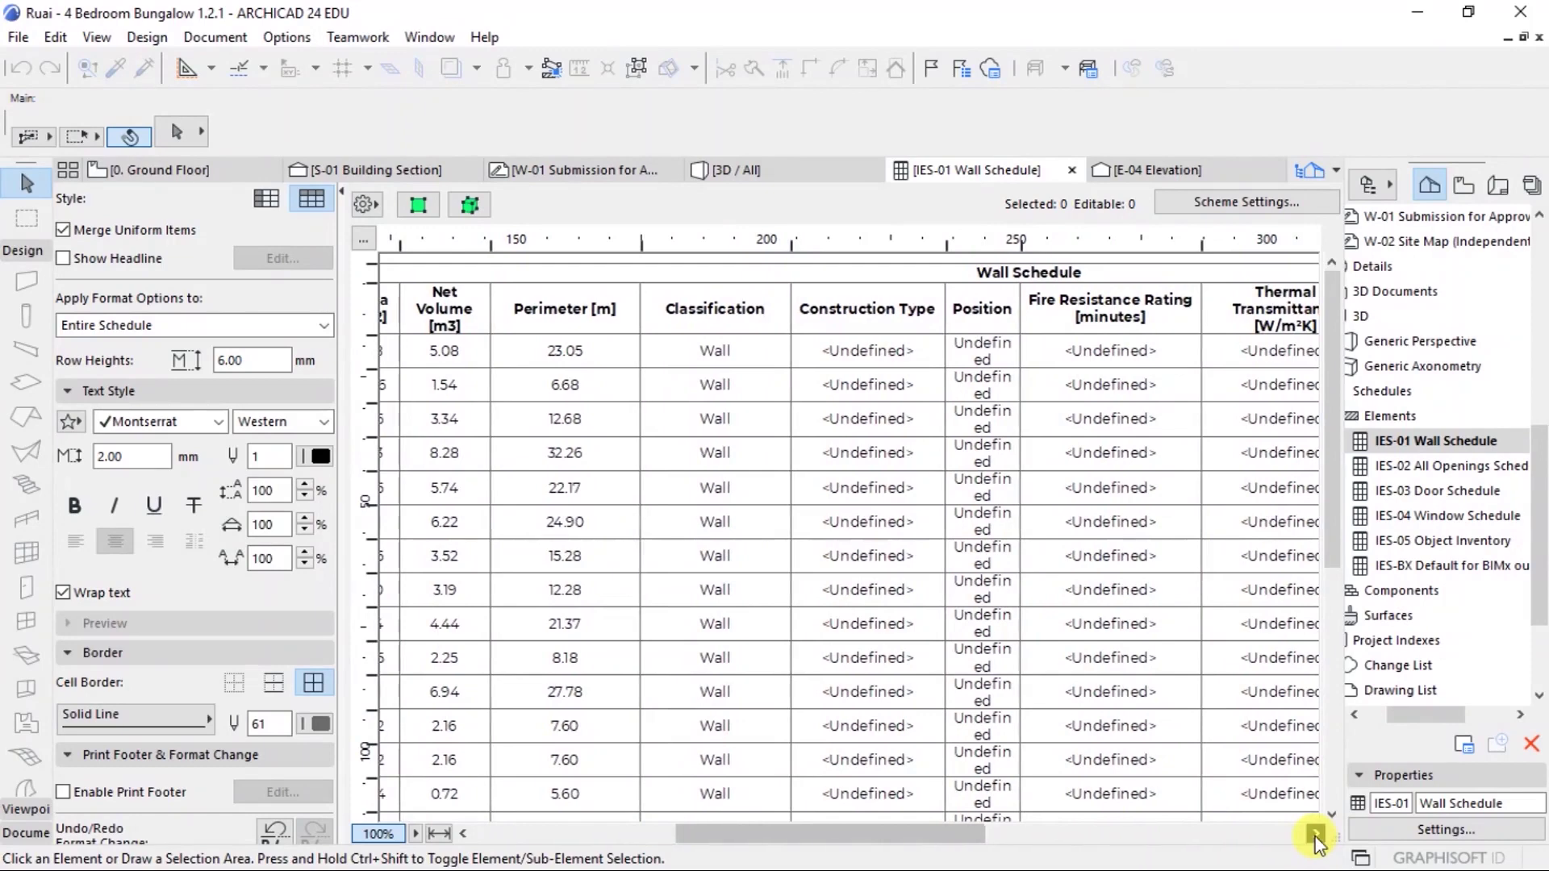
pyautogui.click(1316, 834)
pyautogui.click(1316, 834)
pyautogui.click(1315, 834)
pyautogui.click(1316, 834)
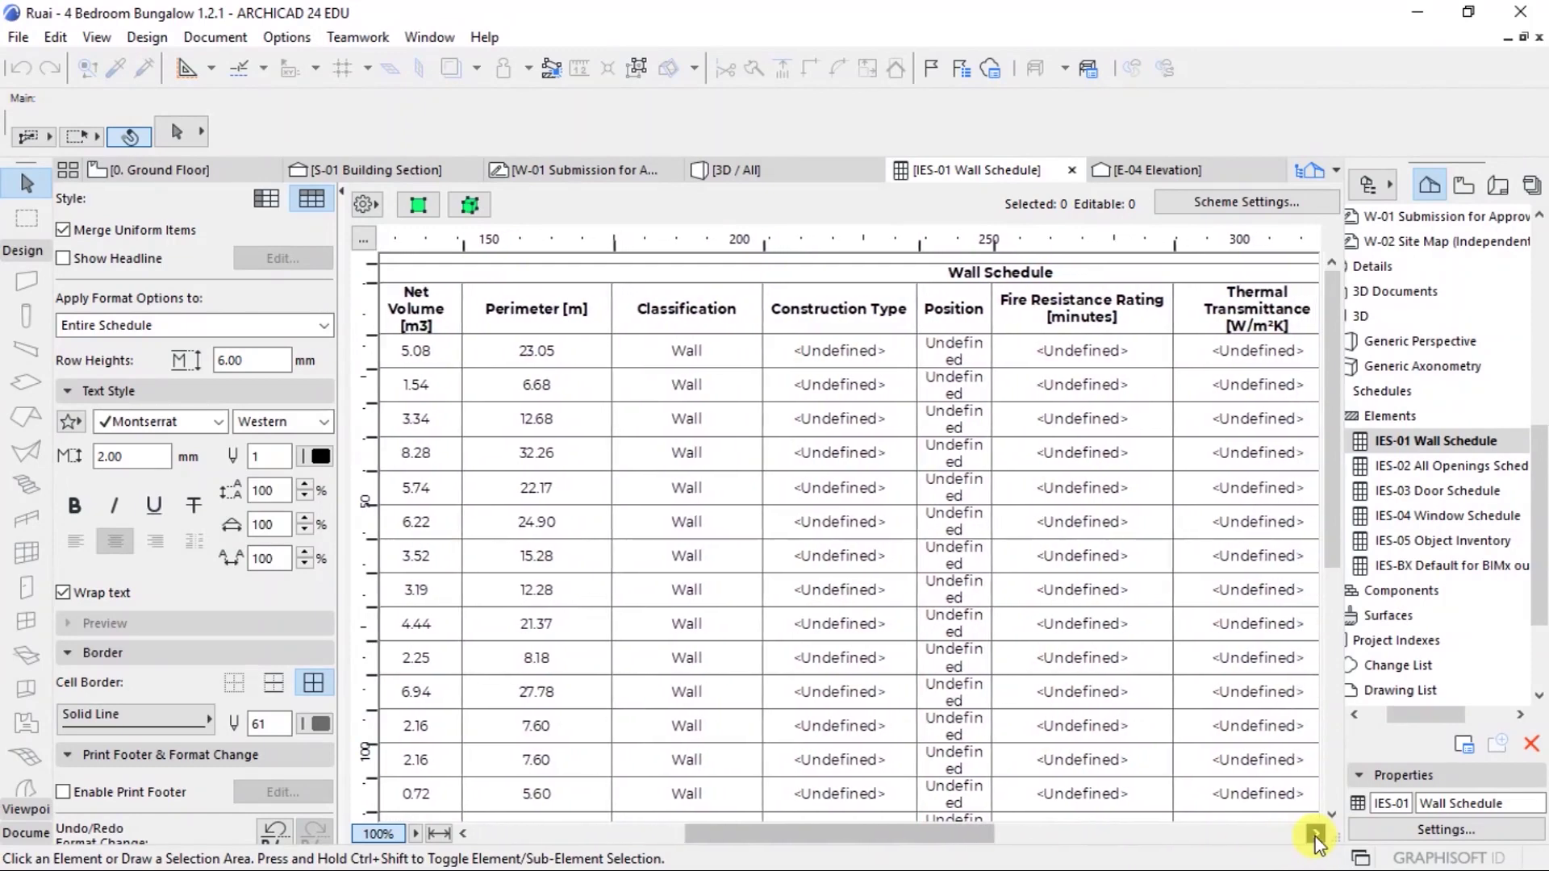
pyautogui.click(1315, 834)
pyautogui.click(1316, 834)
pyautogui.click(1316, 834)
pyautogui.click(1316, 834)
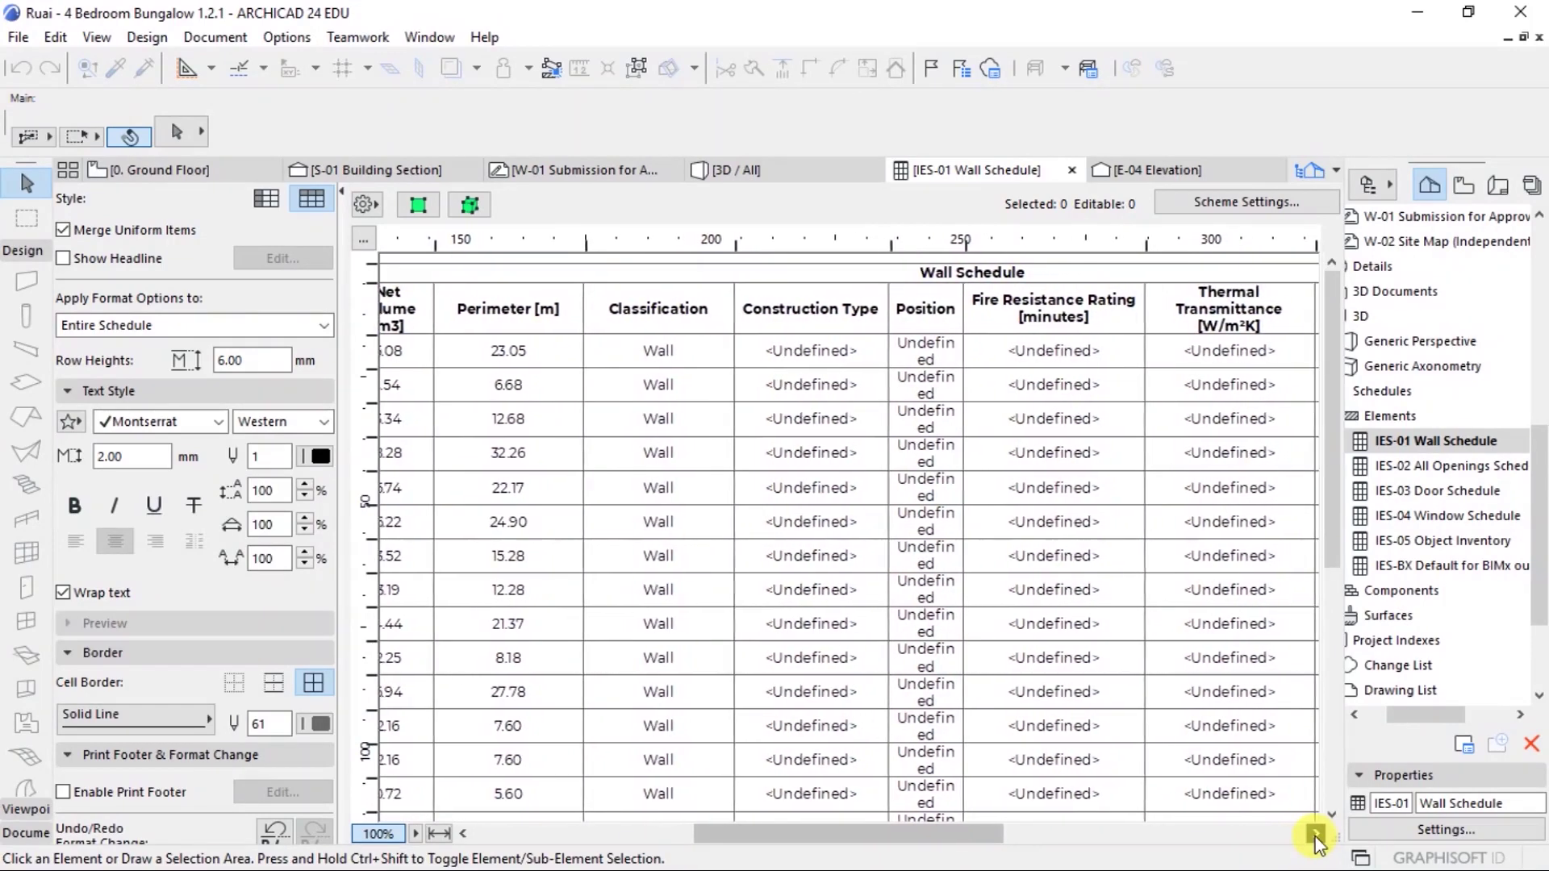
pyautogui.click(1315, 834)
pyautogui.click(1316, 834)
pyautogui.click(1315, 834)
pyautogui.click(1316, 834)
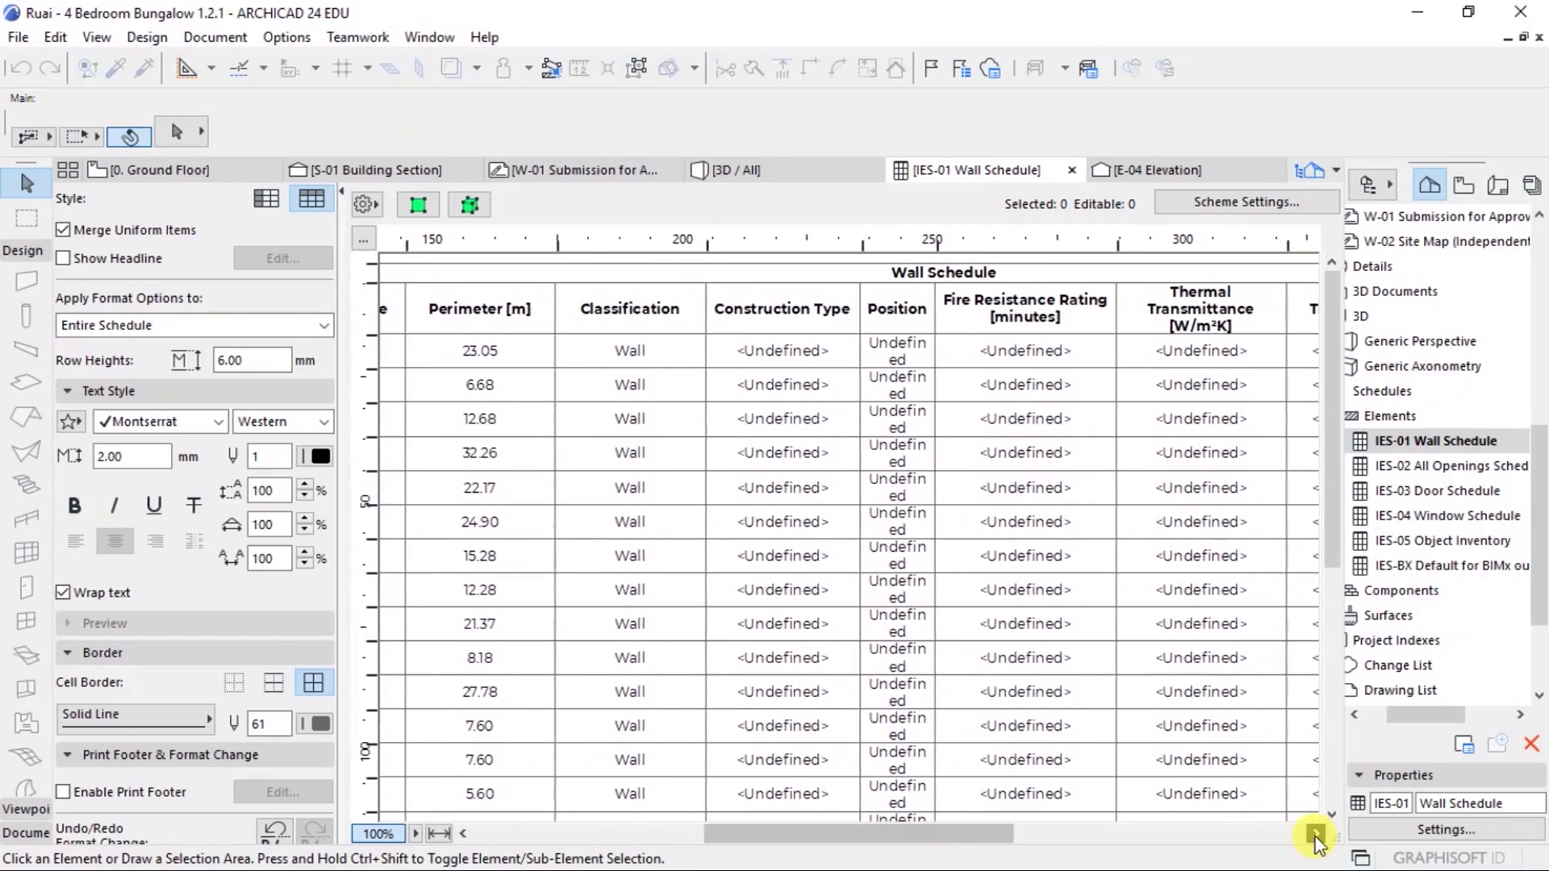
pyautogui.click(1316, 834)
pyautogui.click(1316, 835)
pyautogui.click(1316, 834)
pyautogui.click(1315, 834)
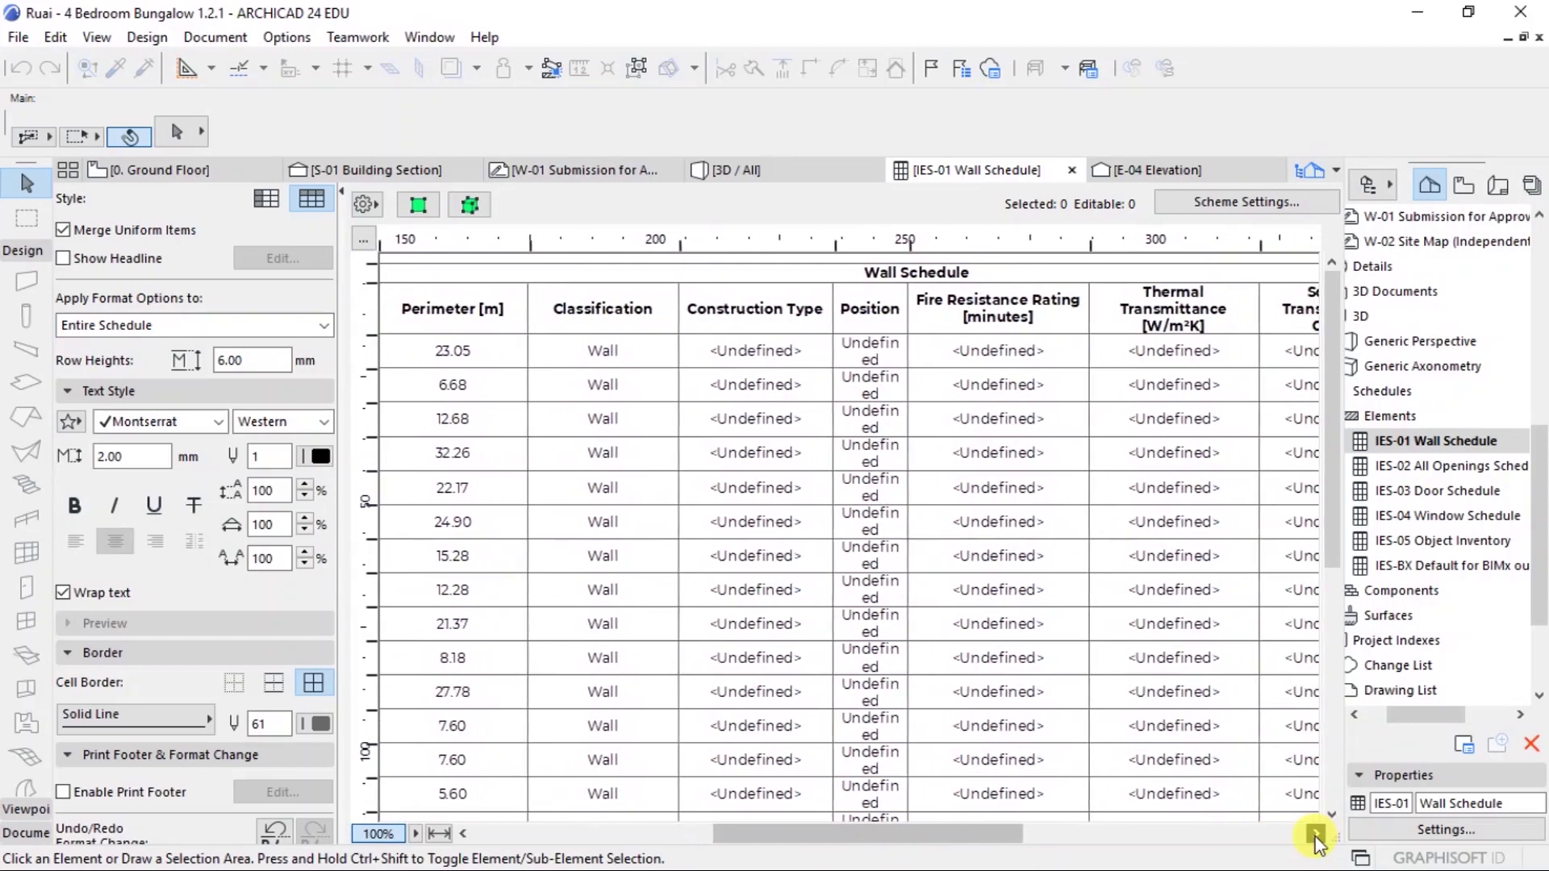
pyautogui.click(1315, 834)
pyautogui.click(1315, 834)
pyautogui.click(1316, 834)
pyautogui.click(1315, 834)
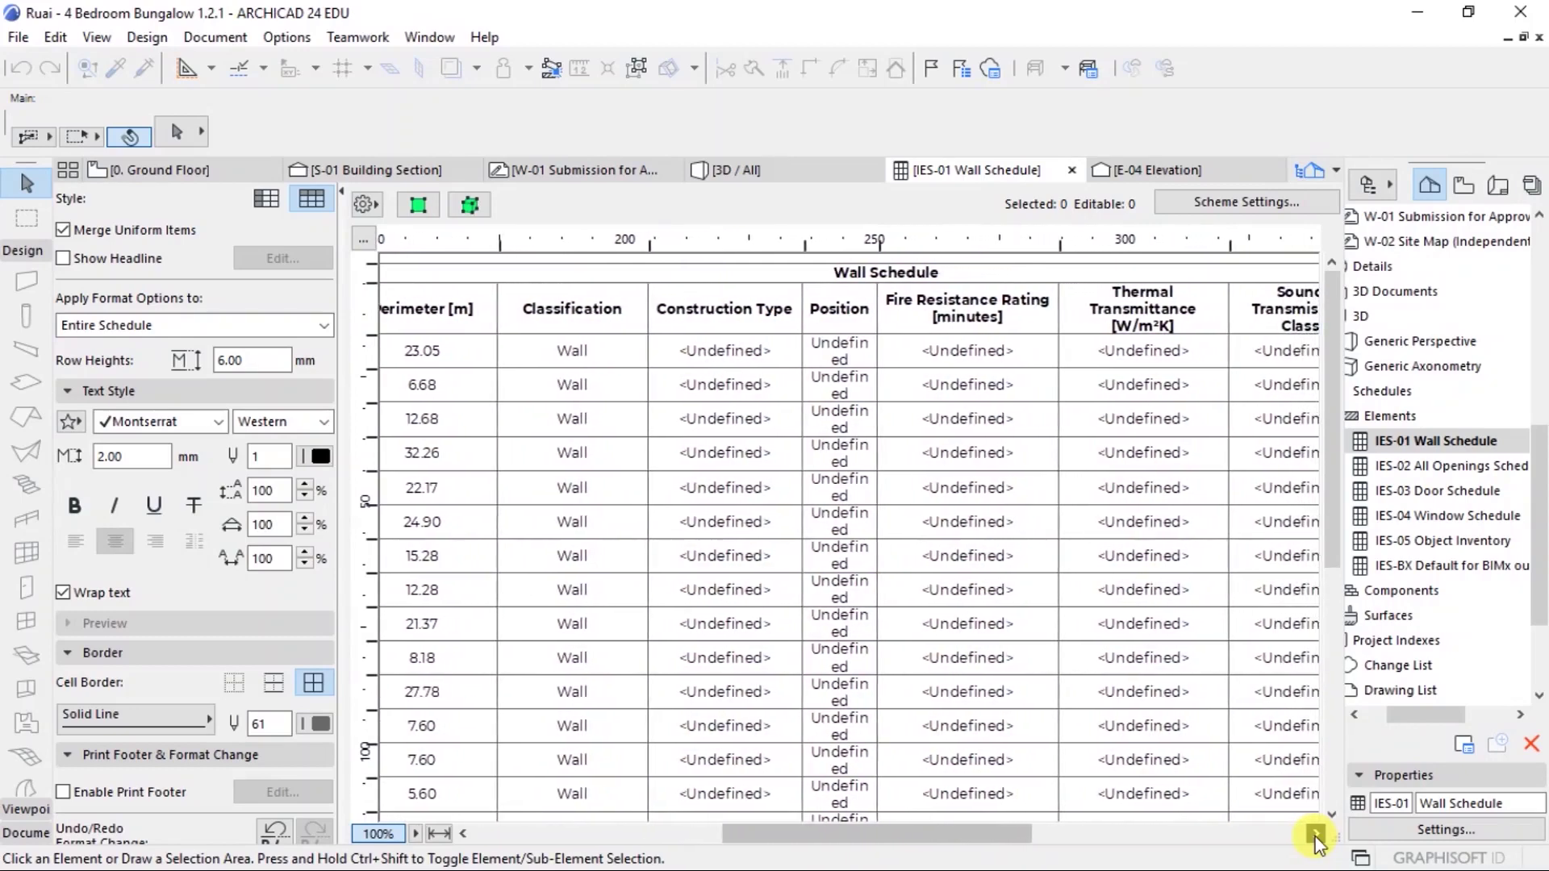
pyautogui.click(1315, 834)
pyautogui.click(1316, 834)
pyautogui.click(1316, 835)
pyautogui.click(1316, 834)
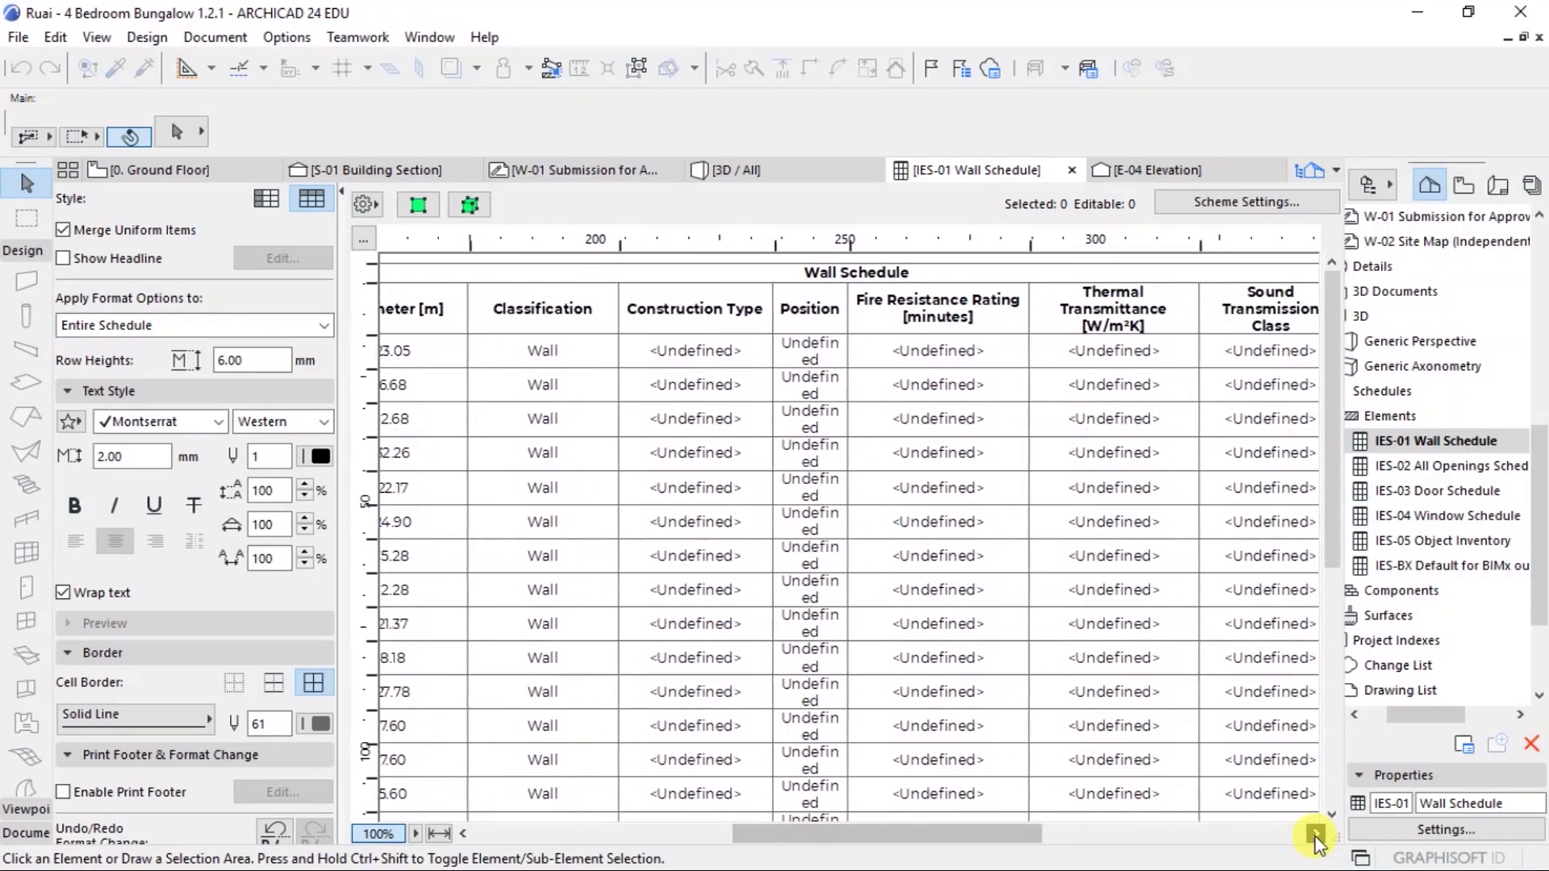
pyautogui.click(1316, 834)
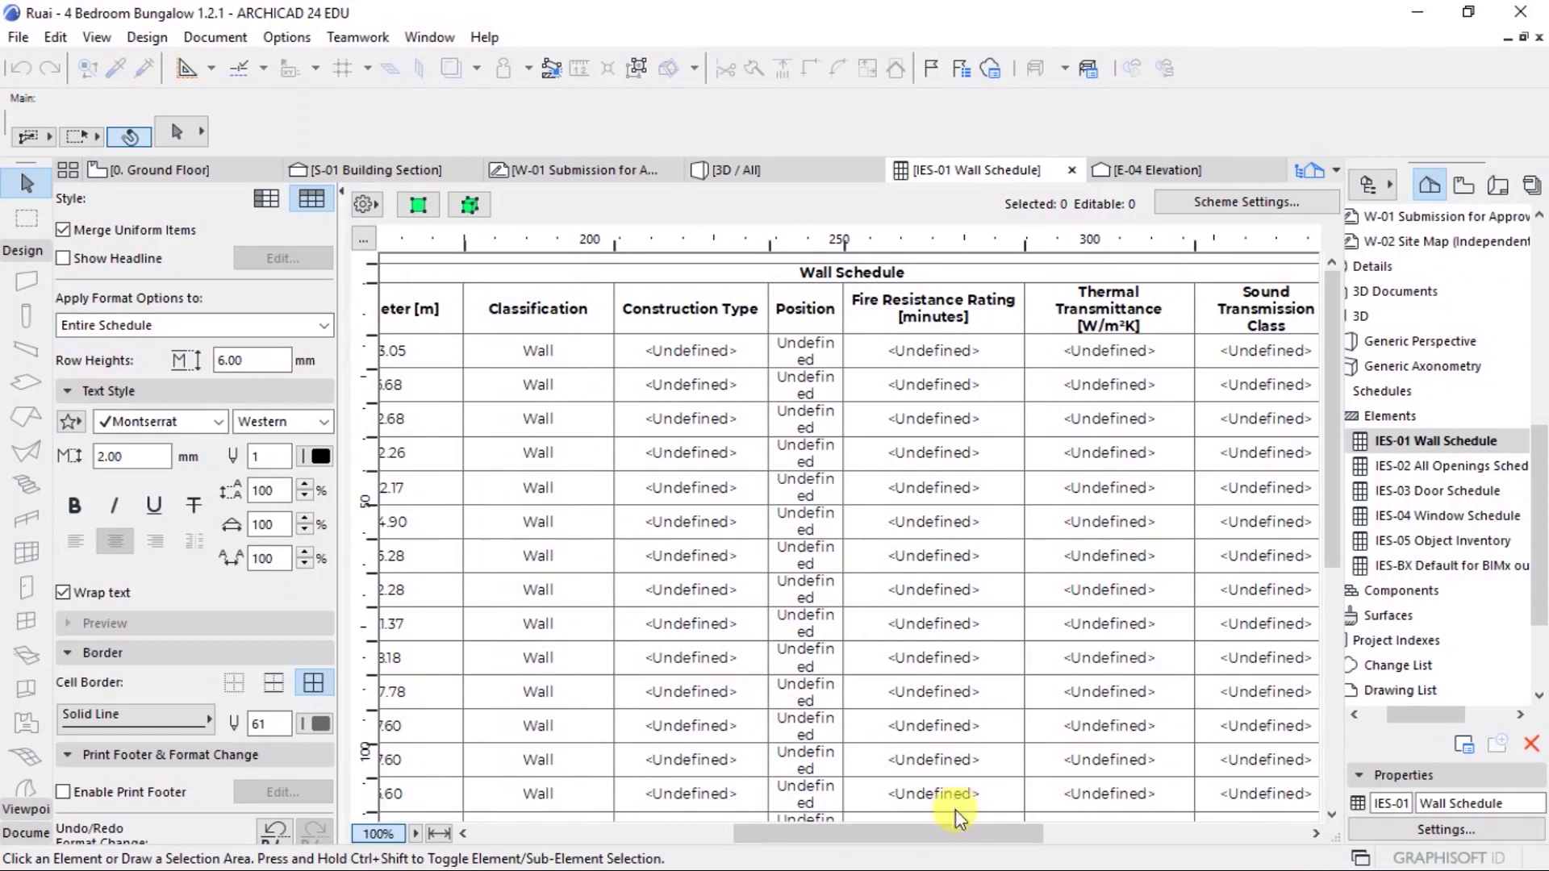
pyautogui.moveTo(939, 834); pyautogui.dragTo(673, 841)
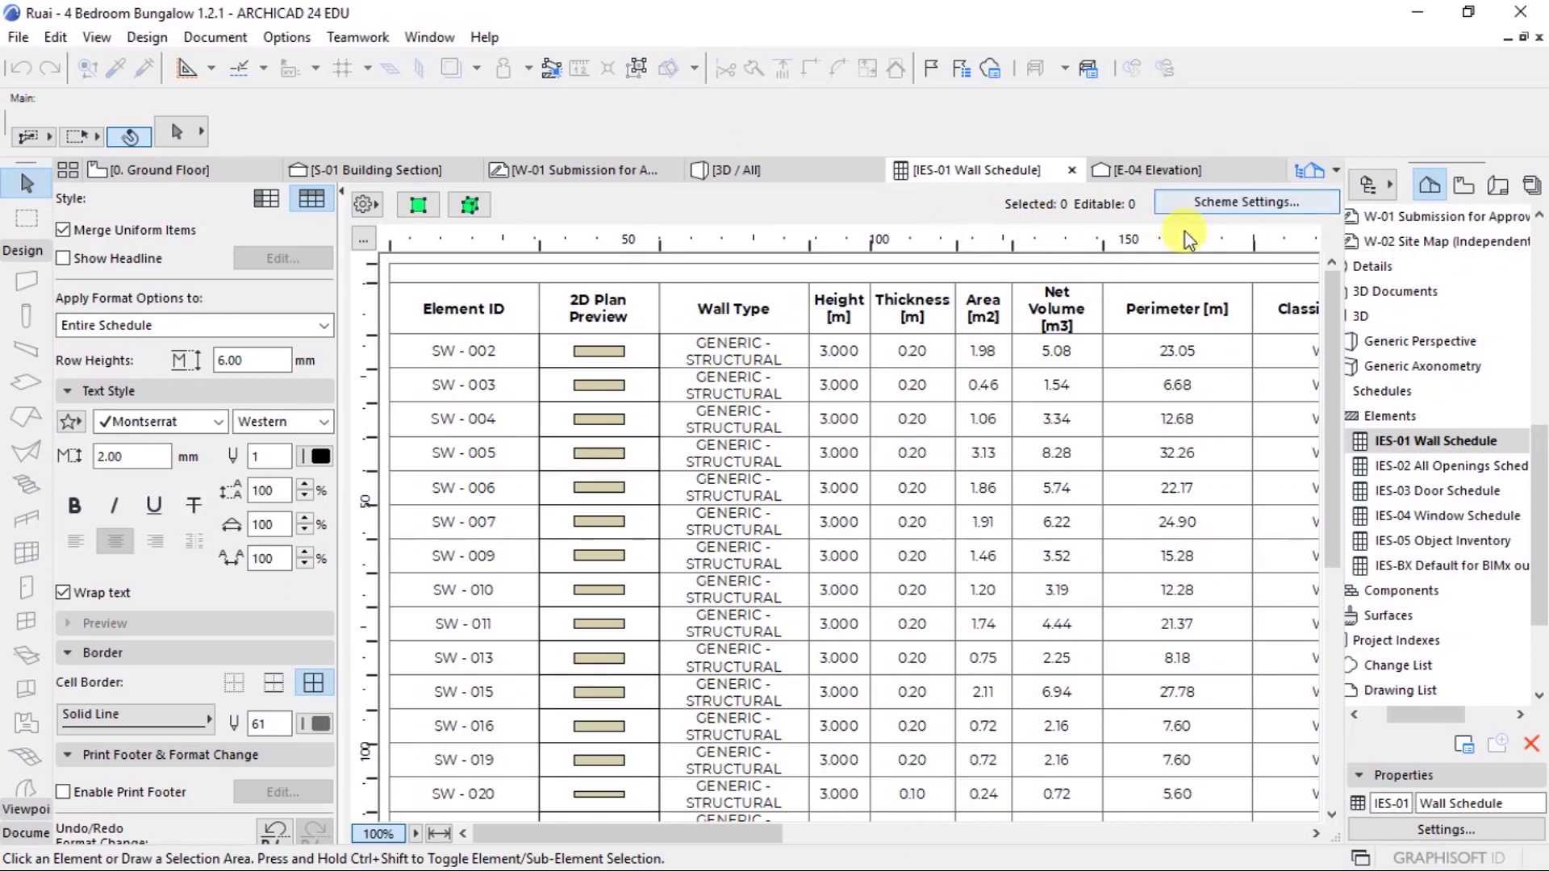
# In Scheme Settings, remove Total Cost of Volume, No. of bricks, Cost Per Volume and Sound Transmission Class
pyautogui.click(1185, 203)
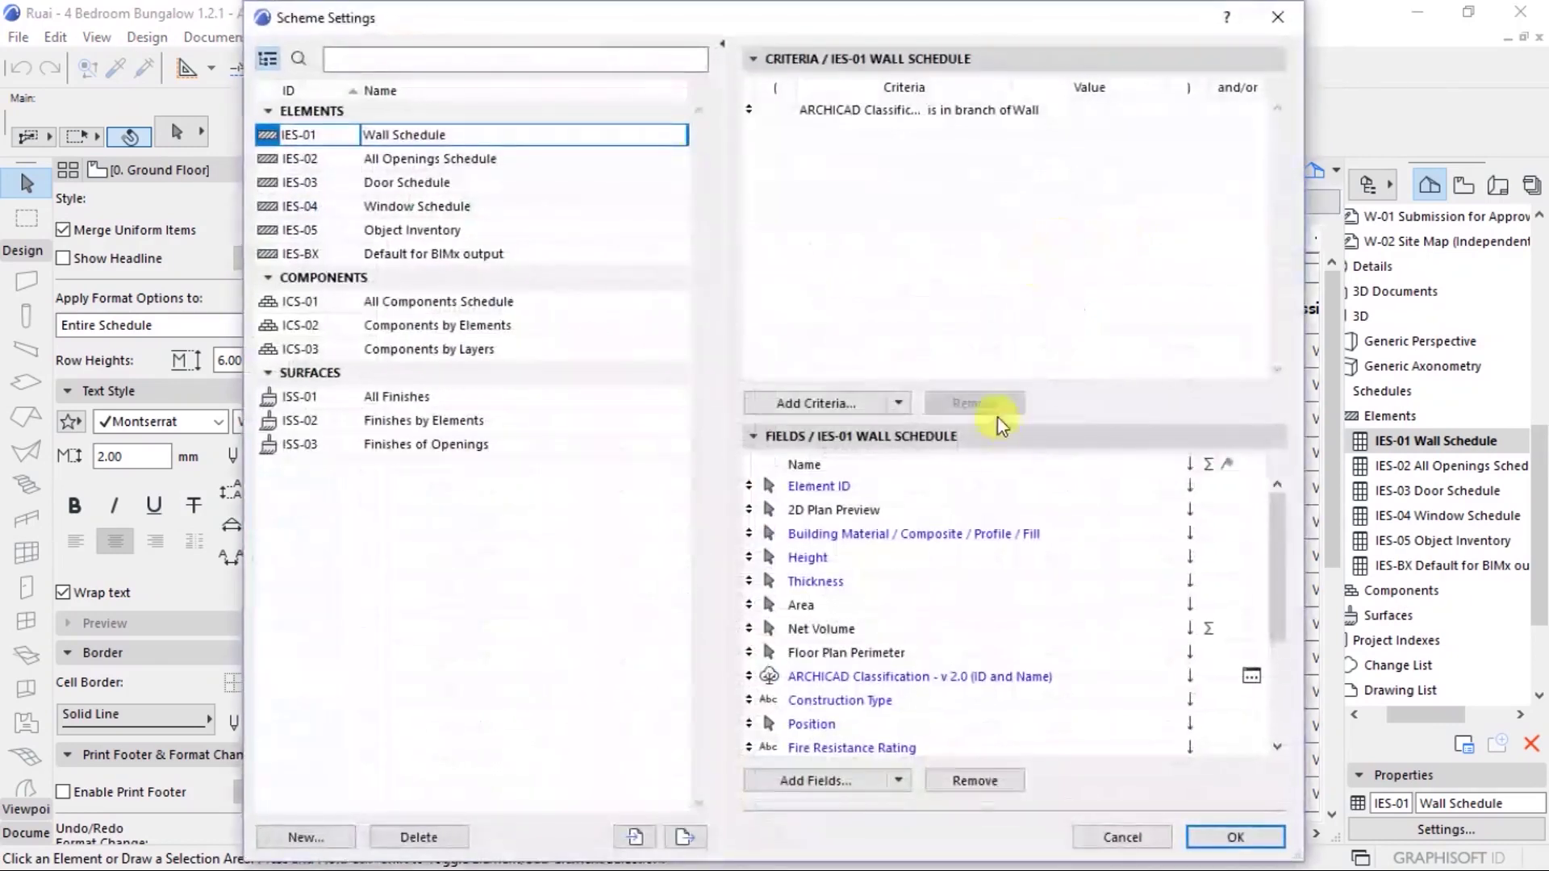
pyautogui.scroll(-3, 942, 657)
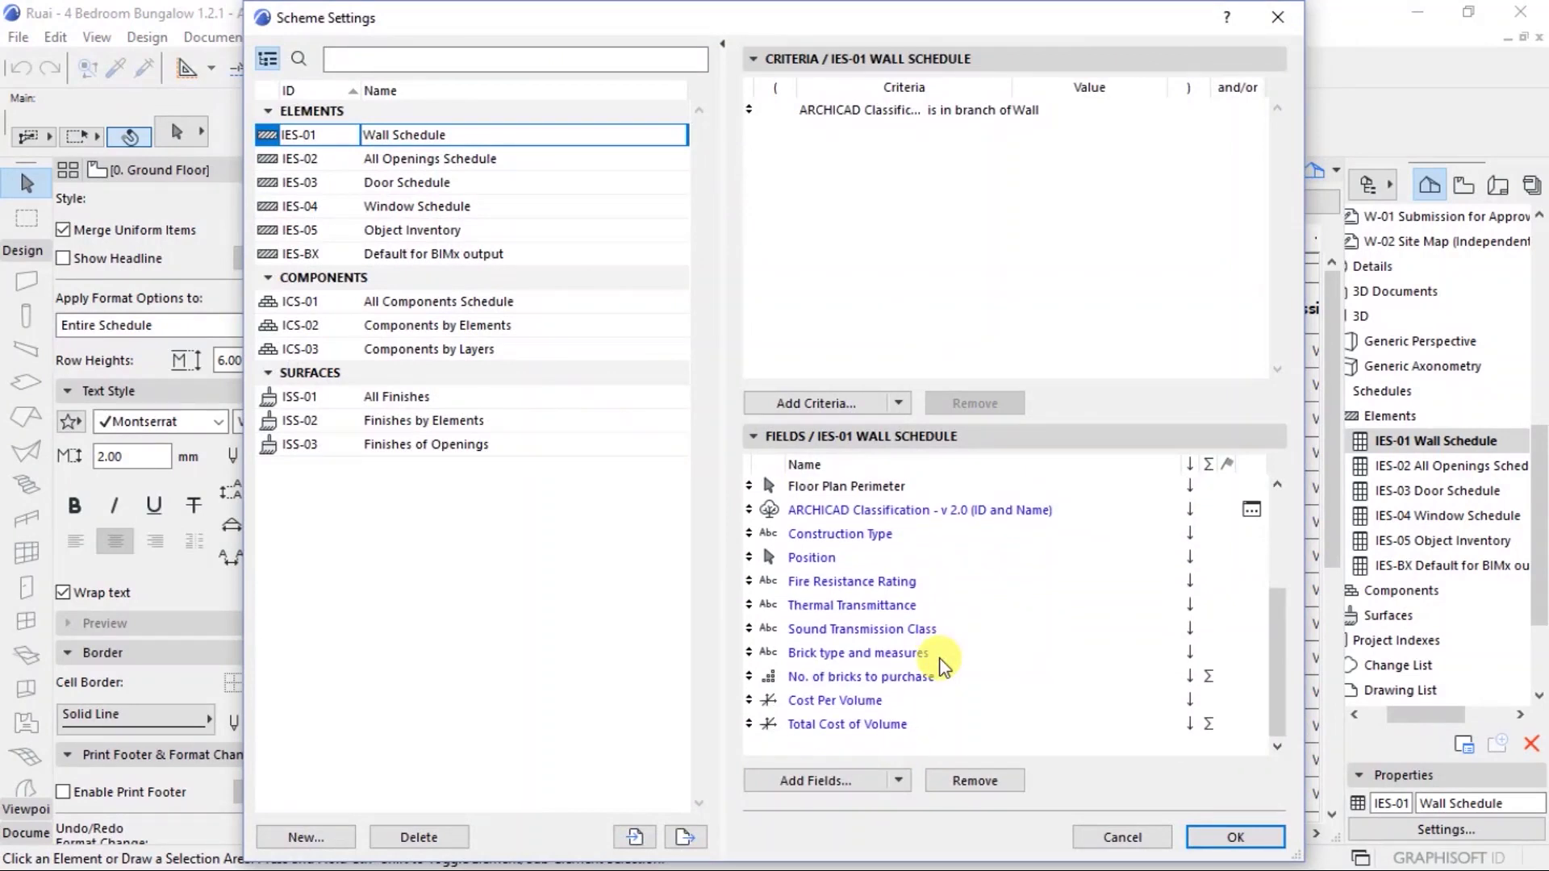
pyautogui.click(807, 724)
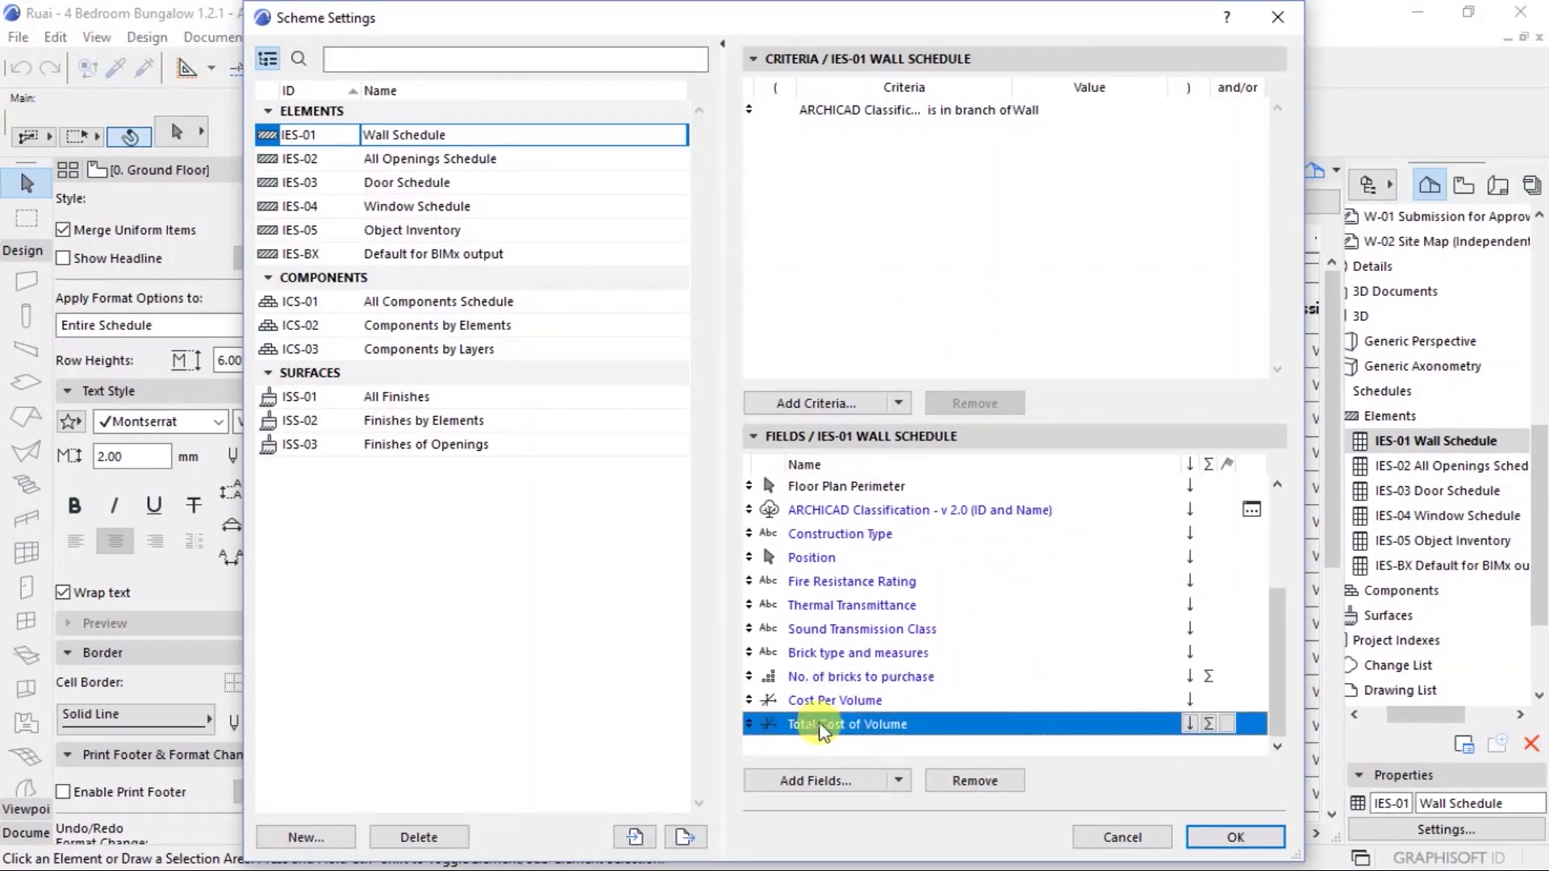
pyautogui.scroll(3, 825, 688)
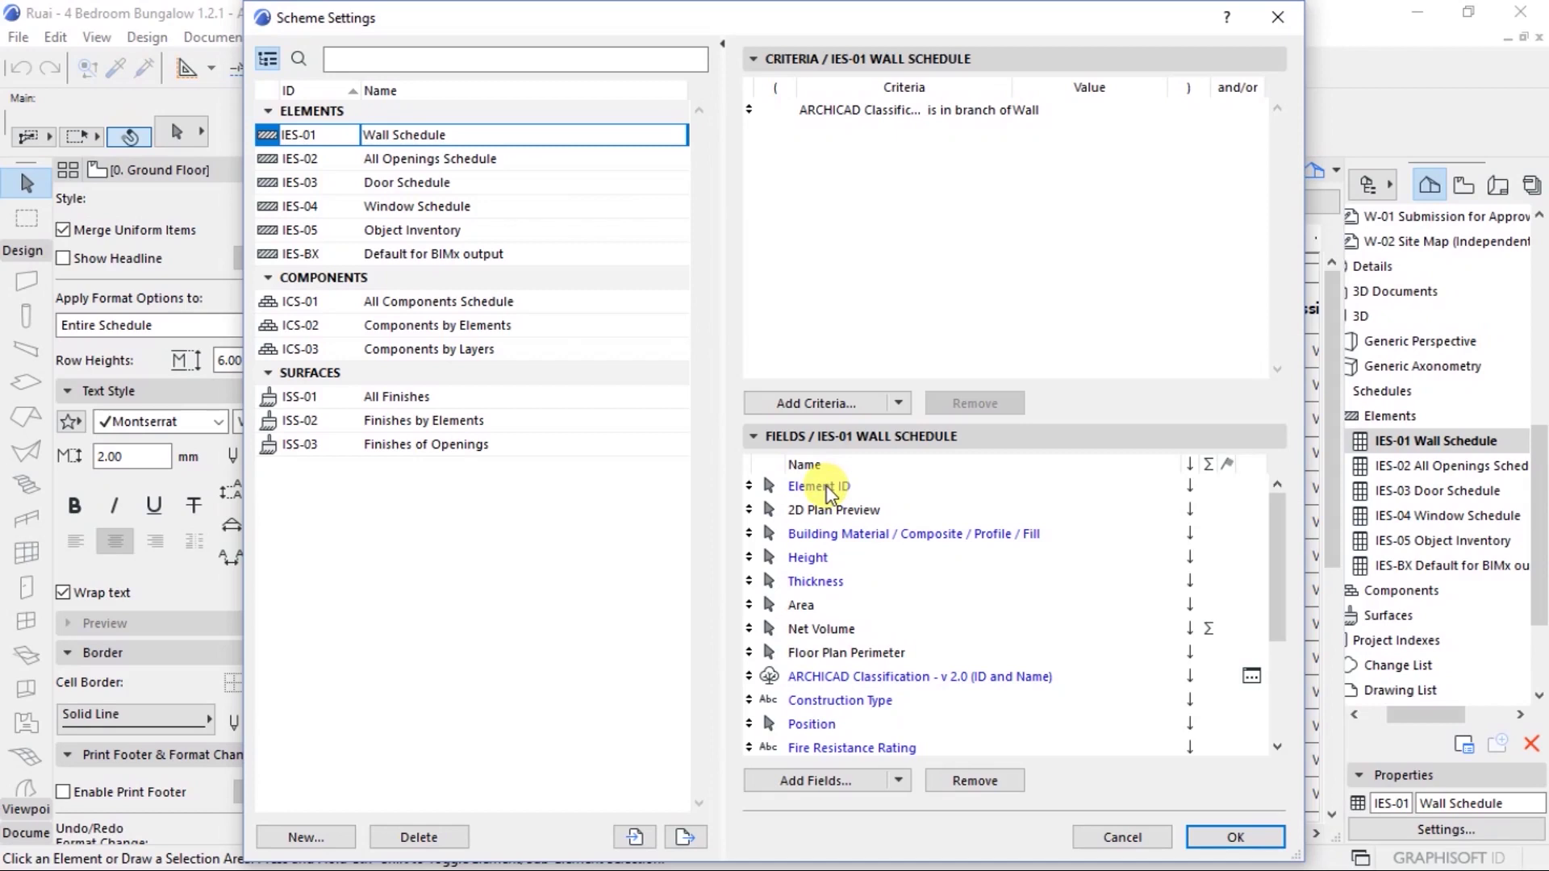
pyautogui.scroll(-3, 908, 631)
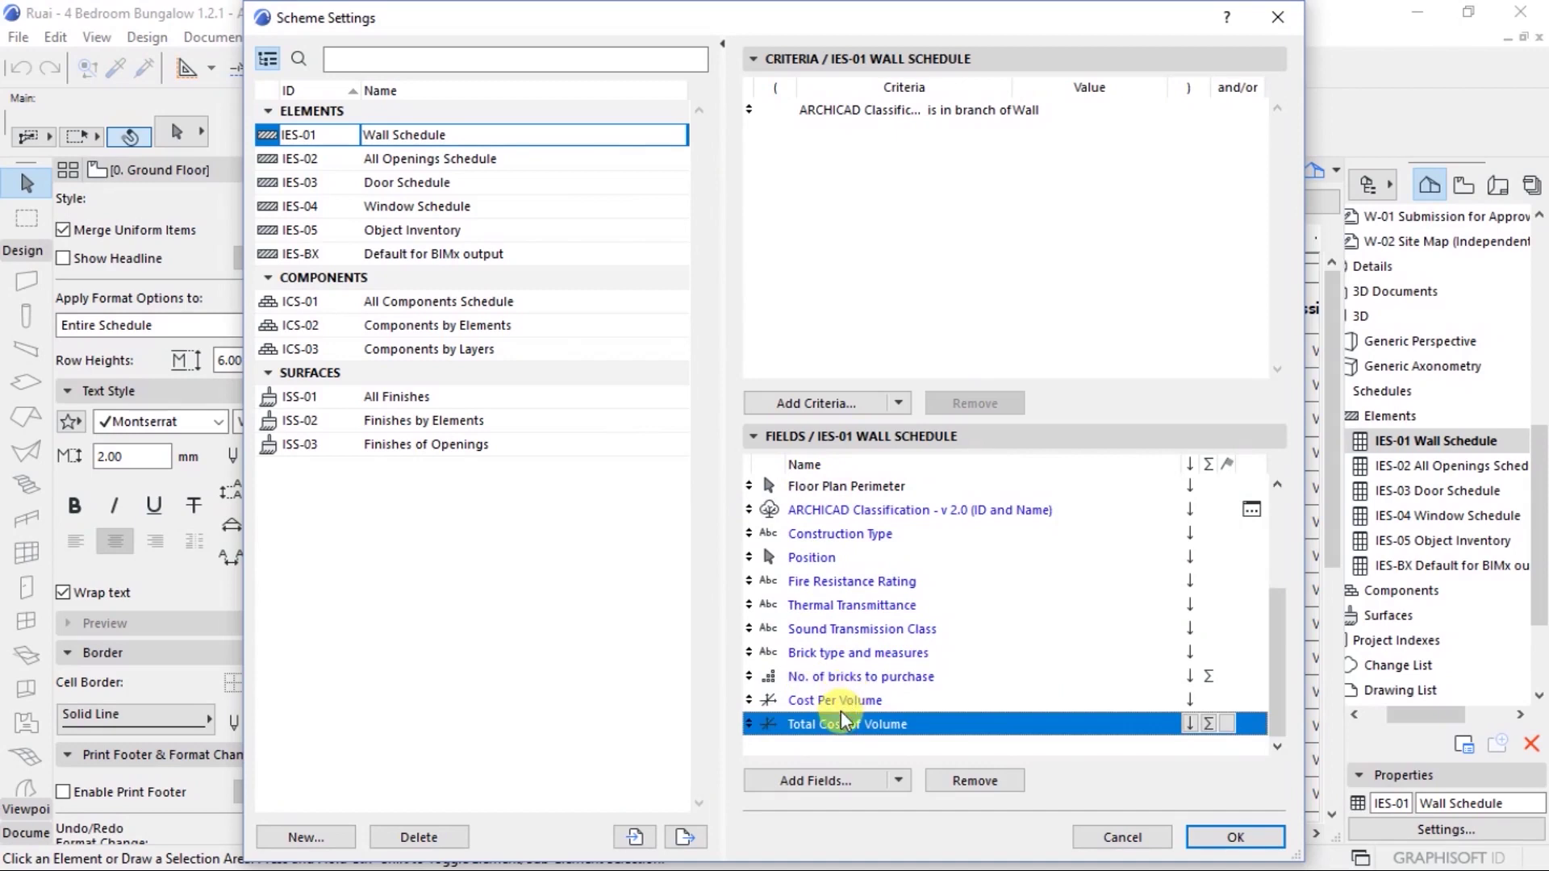
pyautogui.click(960, 779)
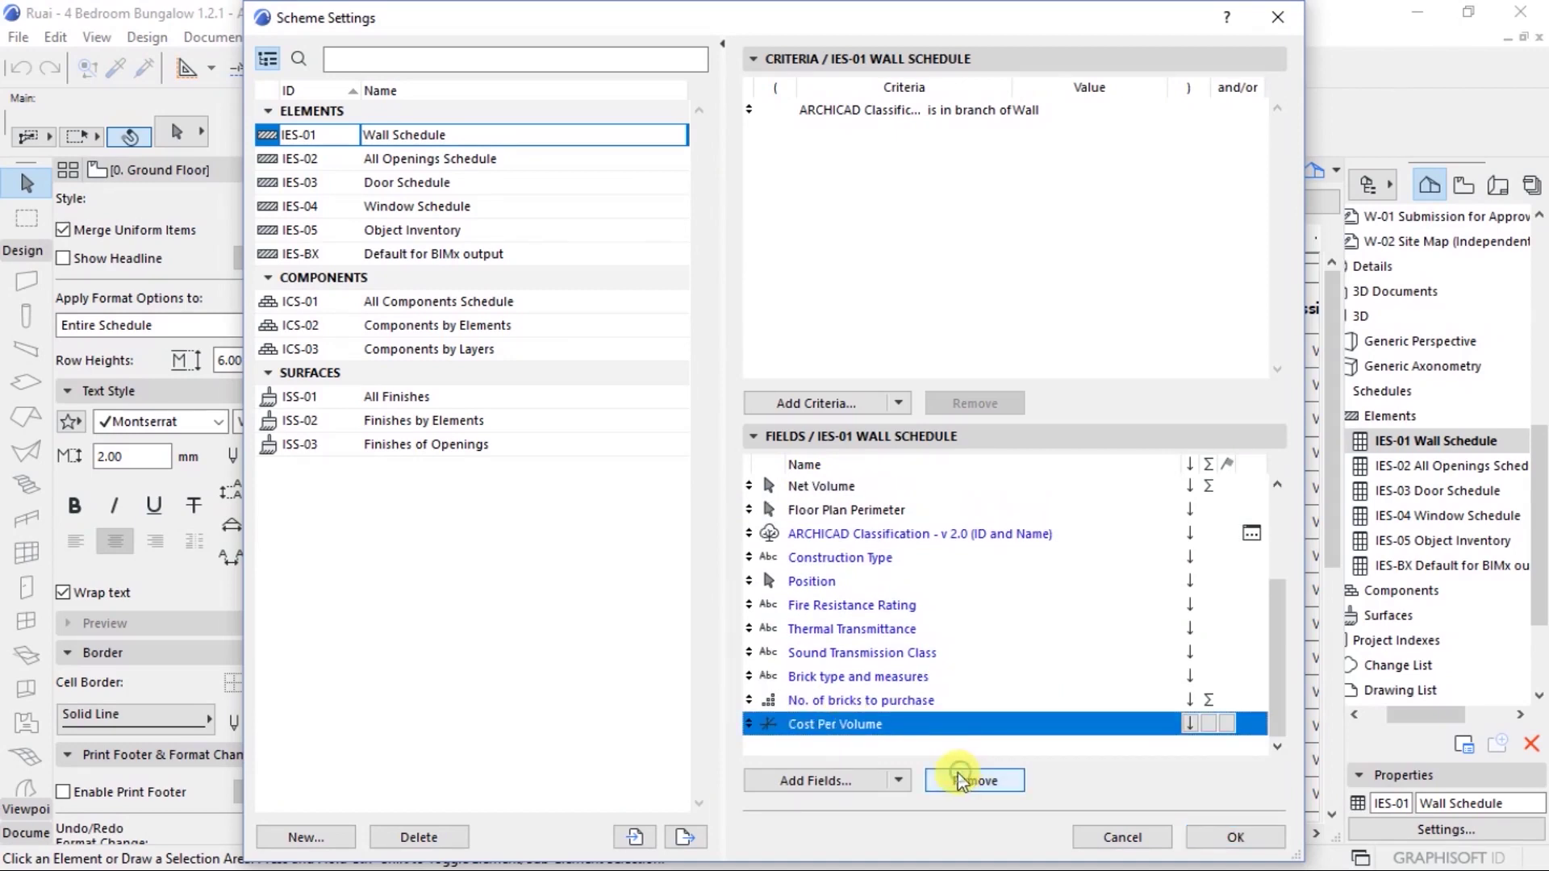
pyautogui.click(828, 704)
pyautogui.click(960, 780)
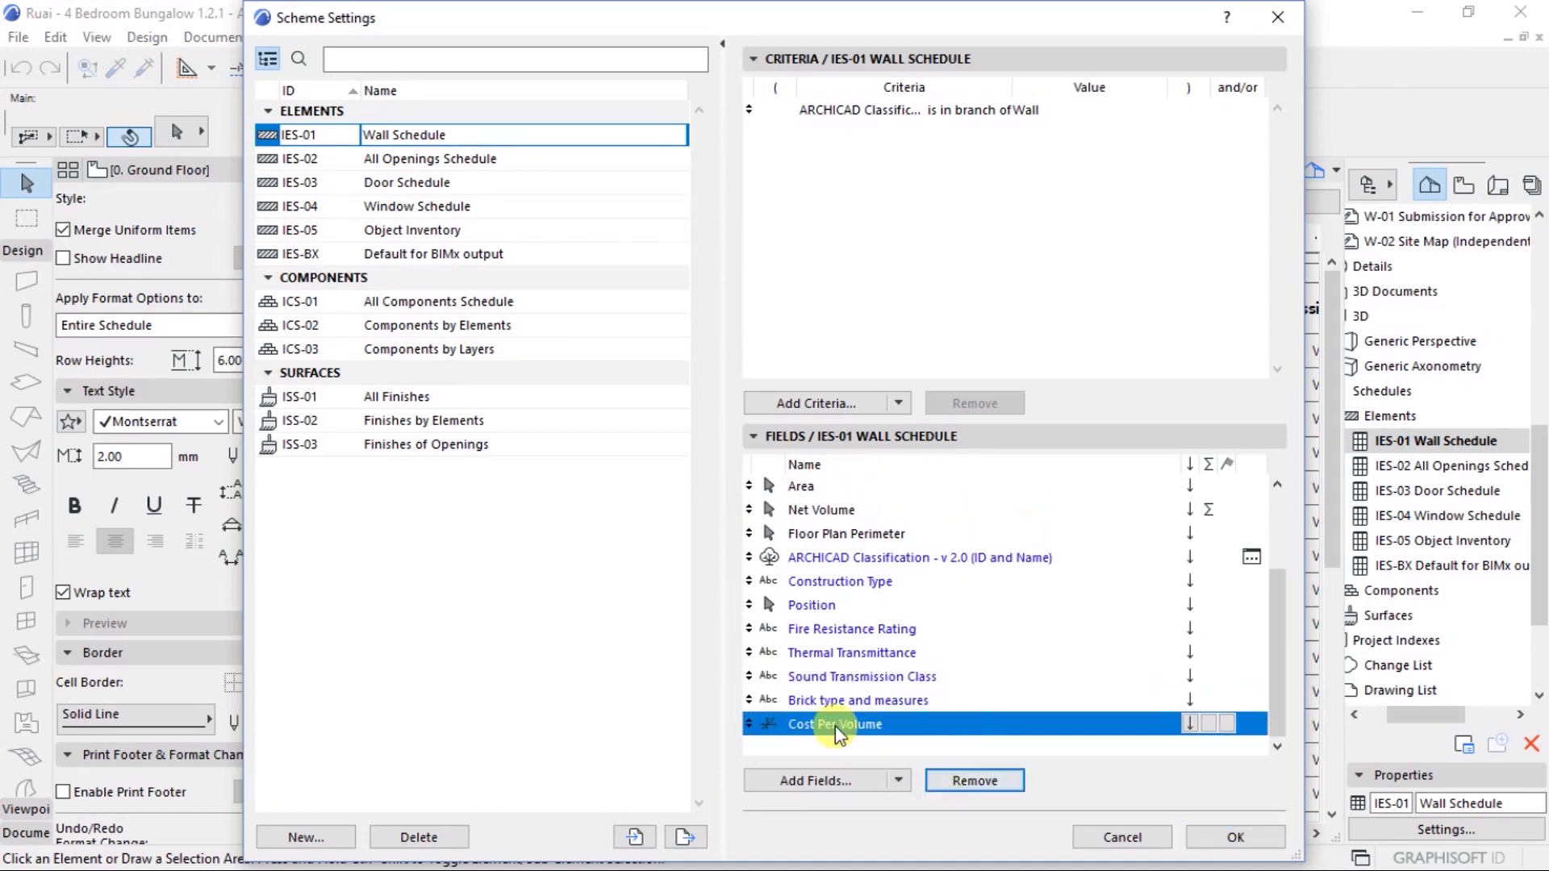
pyautogui.click(975, 781)
pyautogui.click(840, 702)
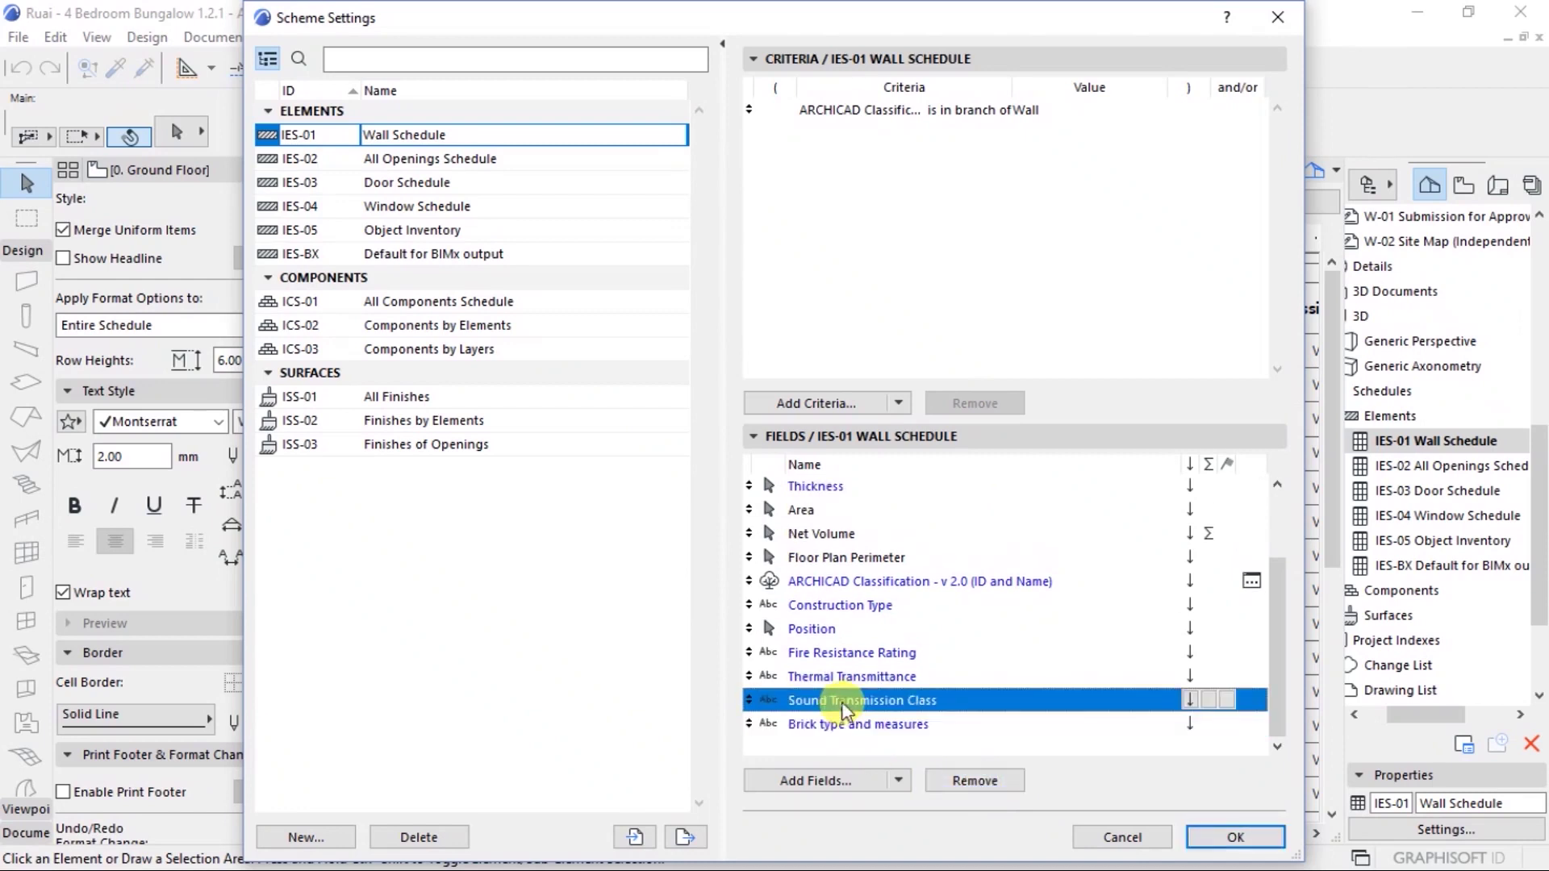
pyautogui.click(959, 777)
# Remove the remaining extra fields, from Brick type through Area and 2D Plan Preview, and apply
pyautogui.click(958, 777)
pyautogui.click(958, 778)
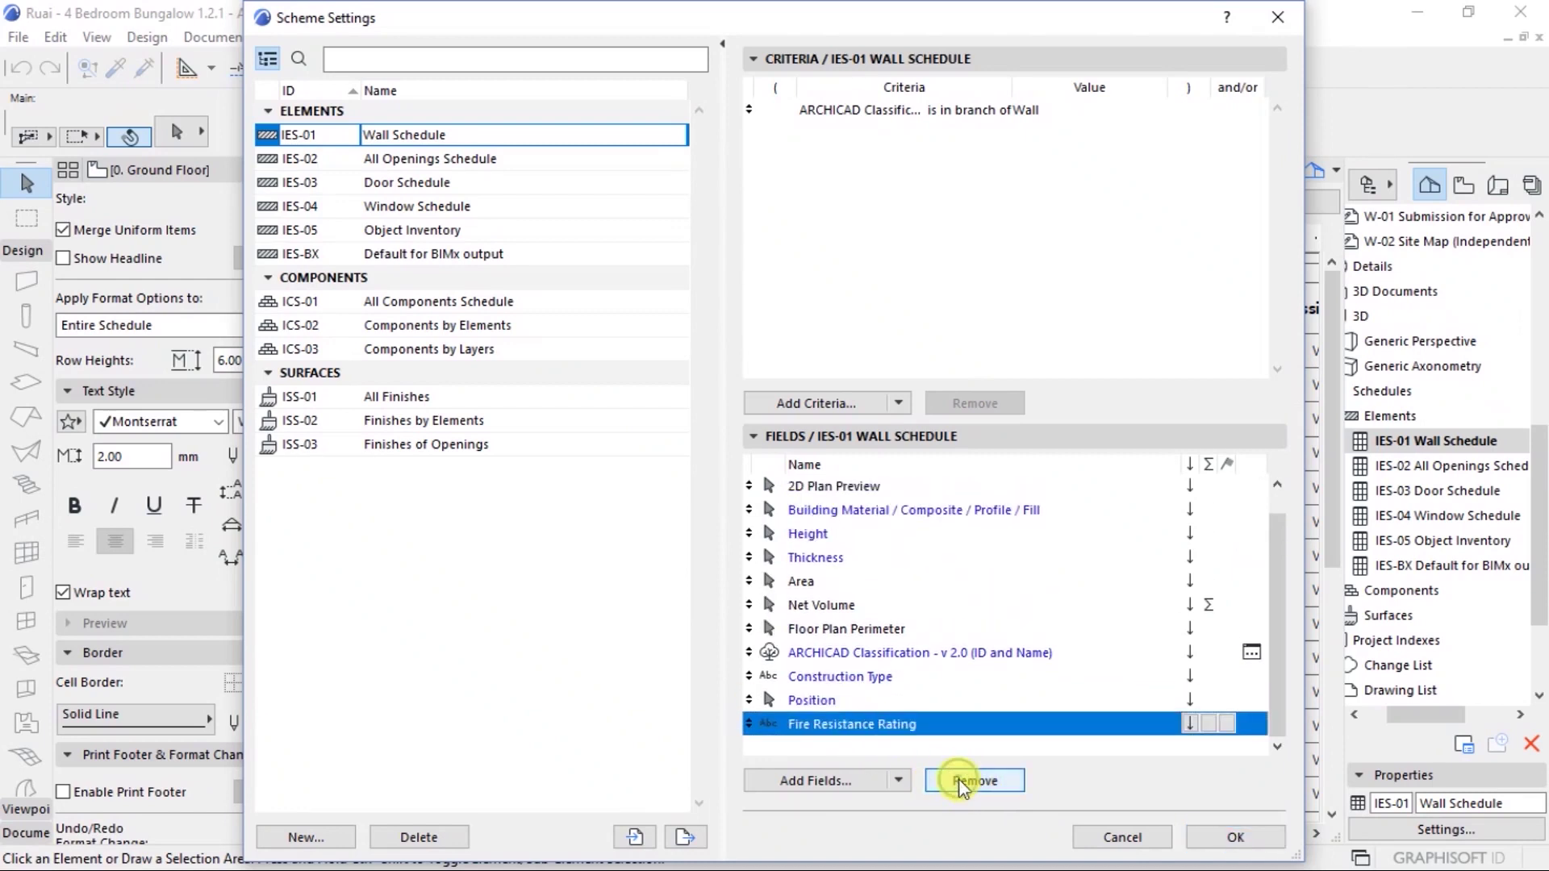
pyautogui.click(958, 778)
pyautogui.click(958, 777)
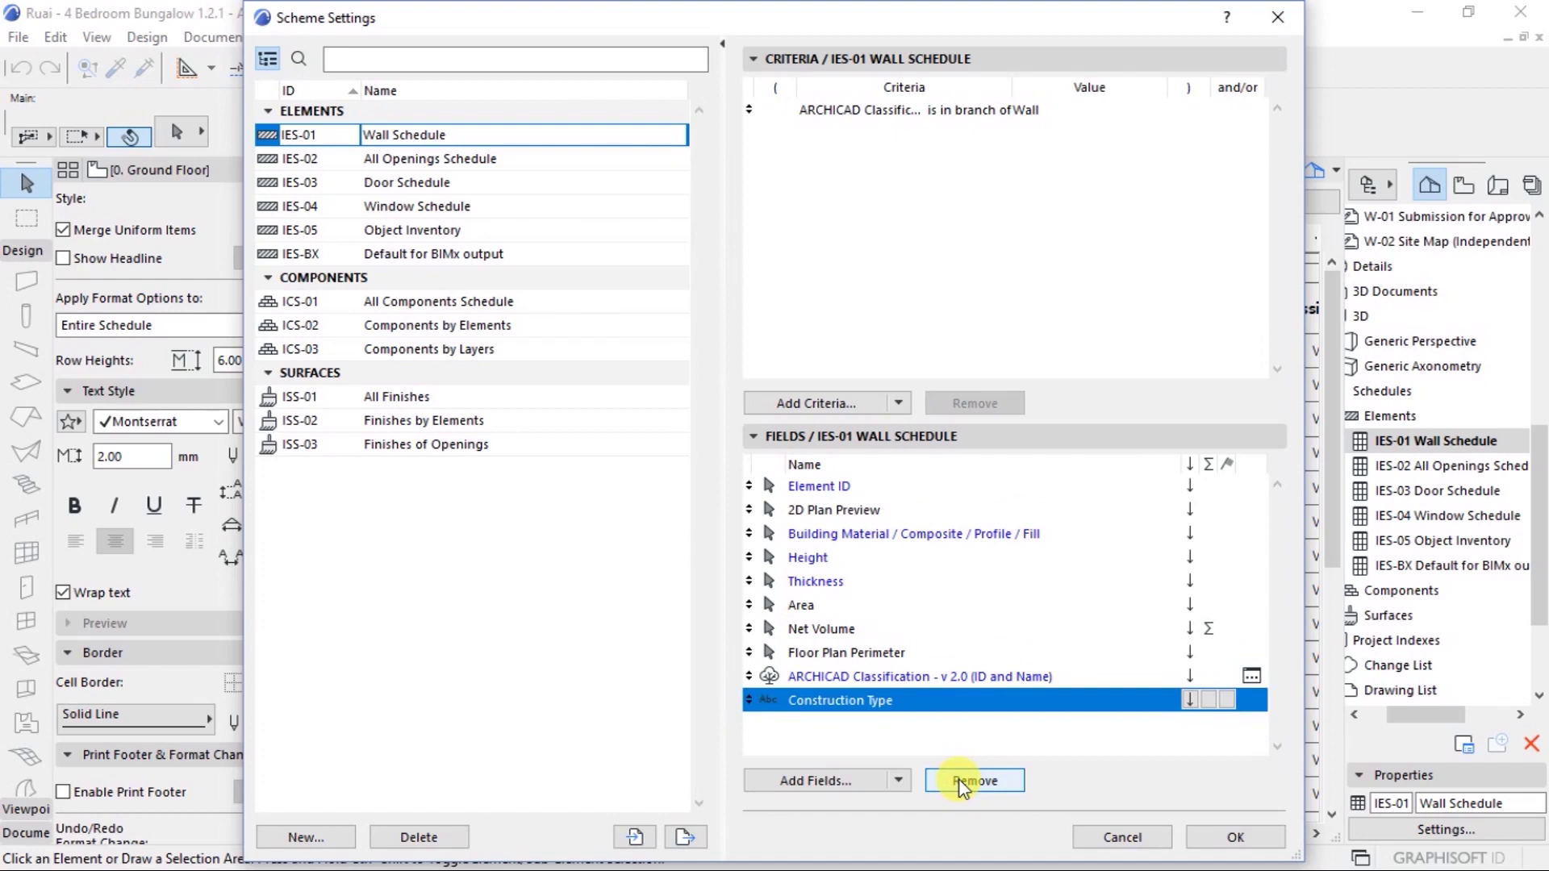
pyautogui.click(958, 778)
pyautogui.click(958, 778)
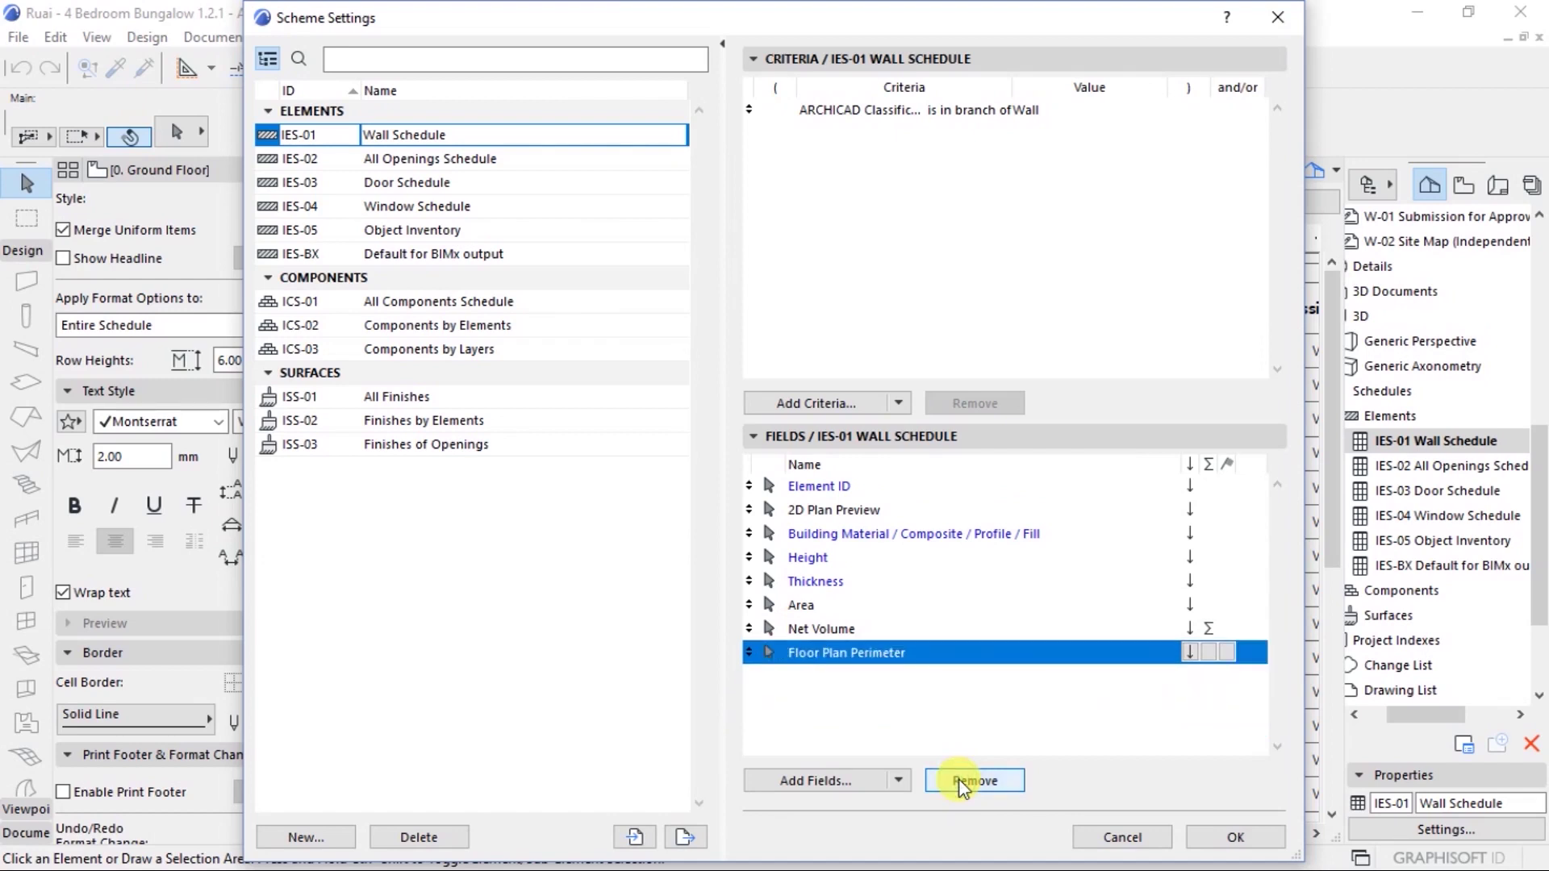
pyautogui.click(958, 778)
pyautogui.click(958, 778)
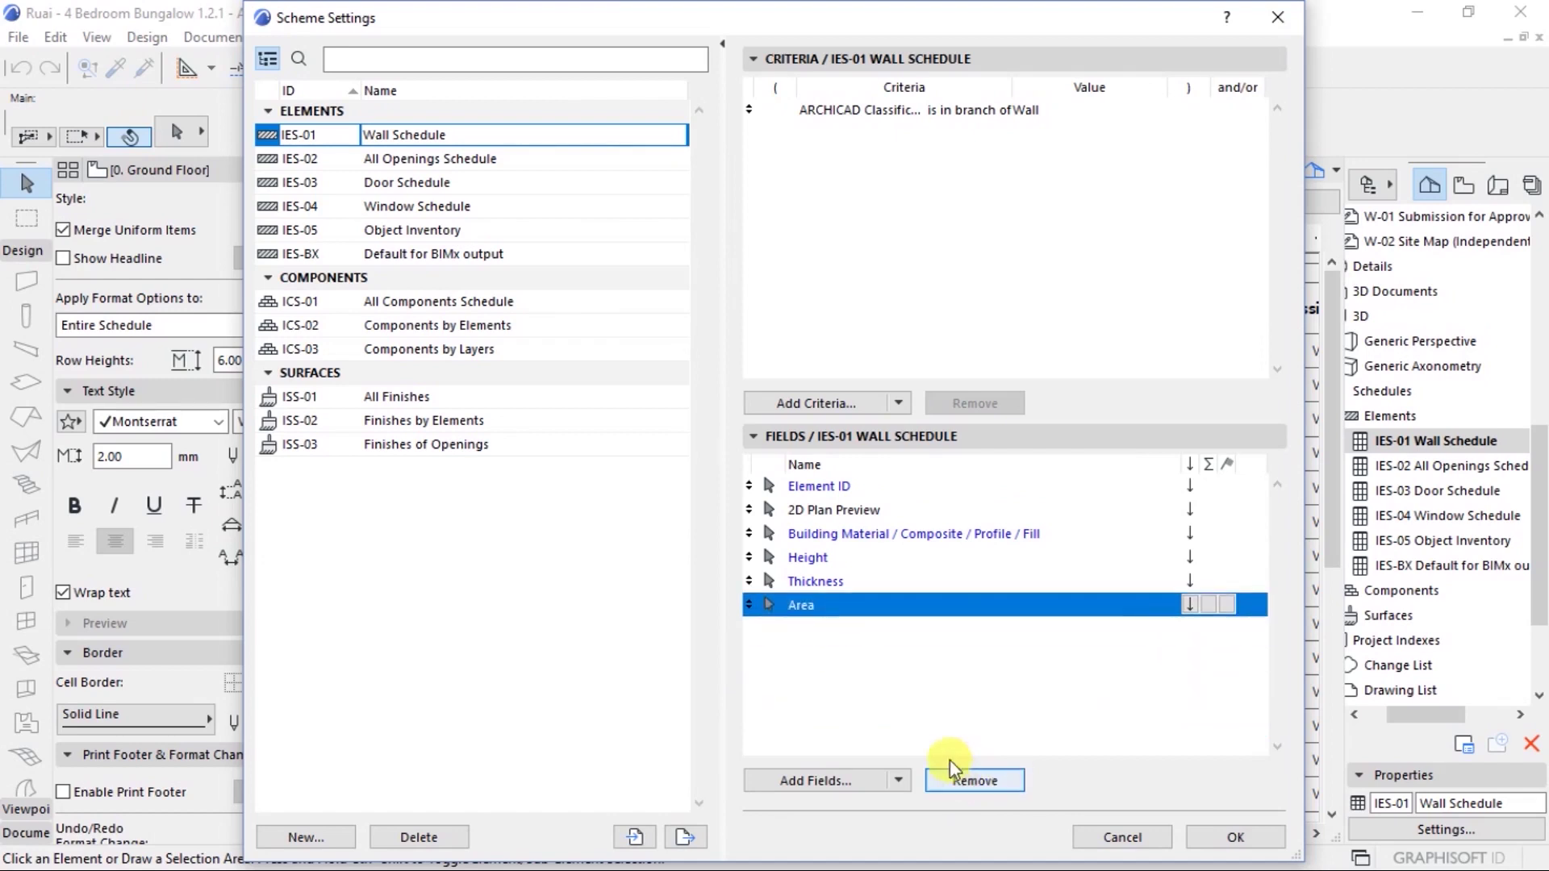
pyautogui.click(972, 785)
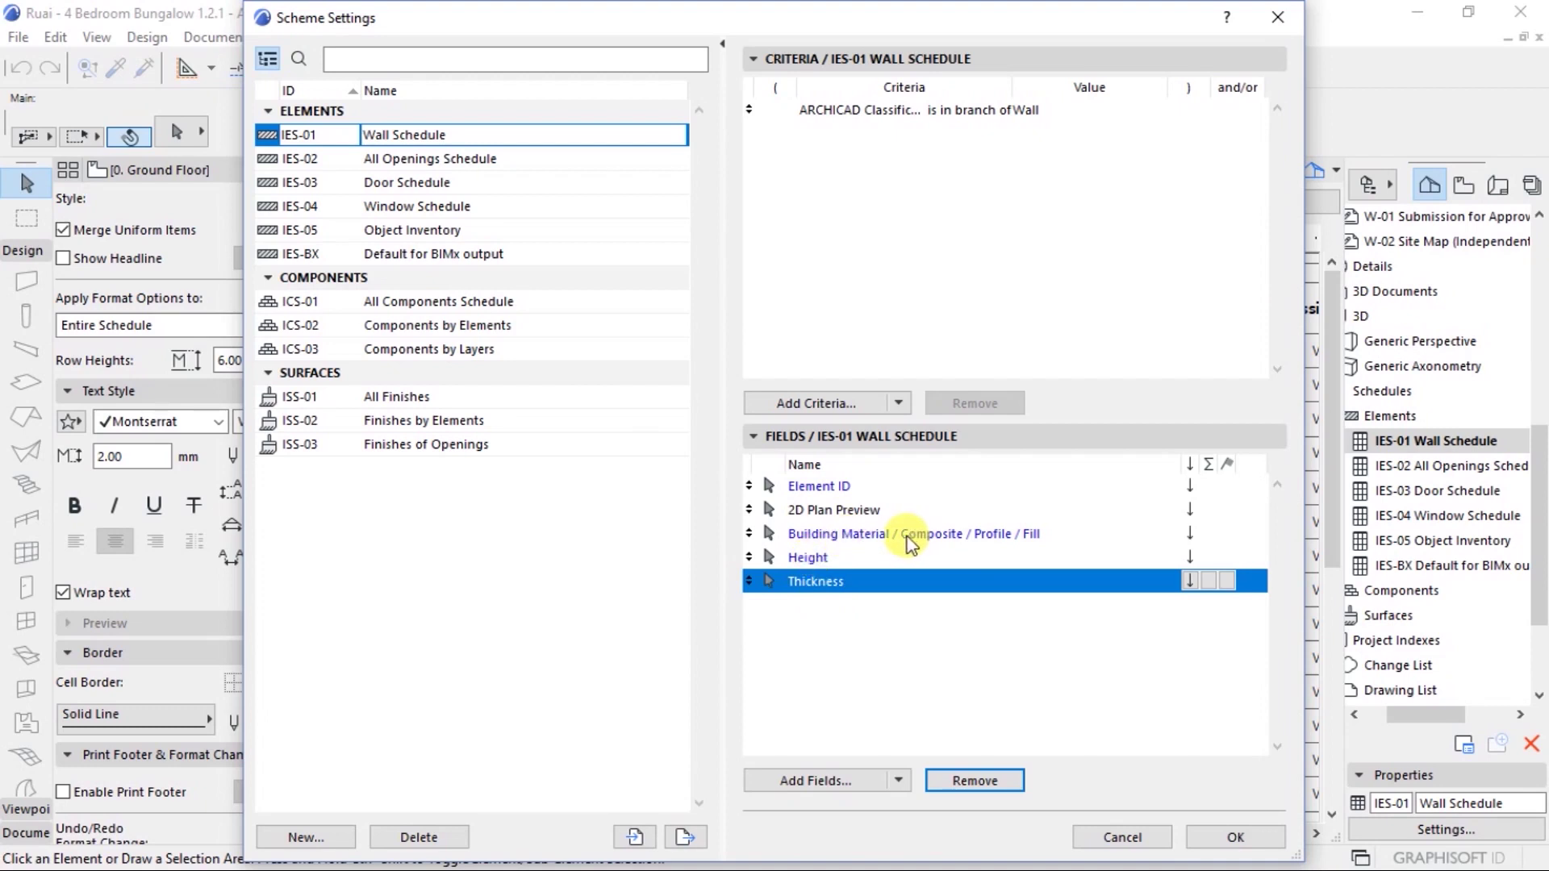
pyautogui.click(821, 513)
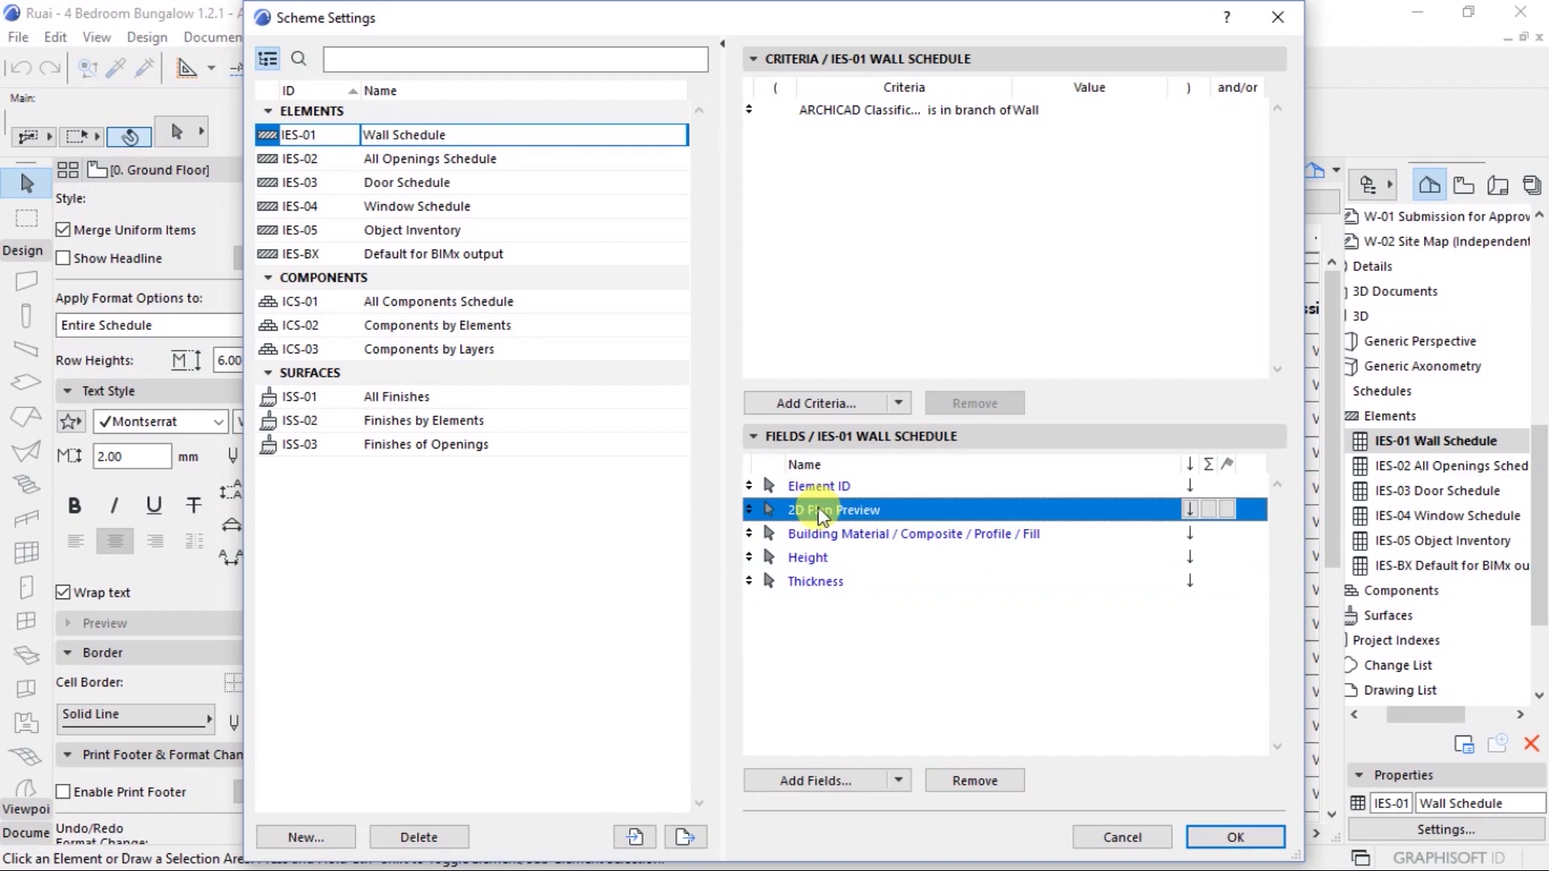
pyautogui.click(975, 779)
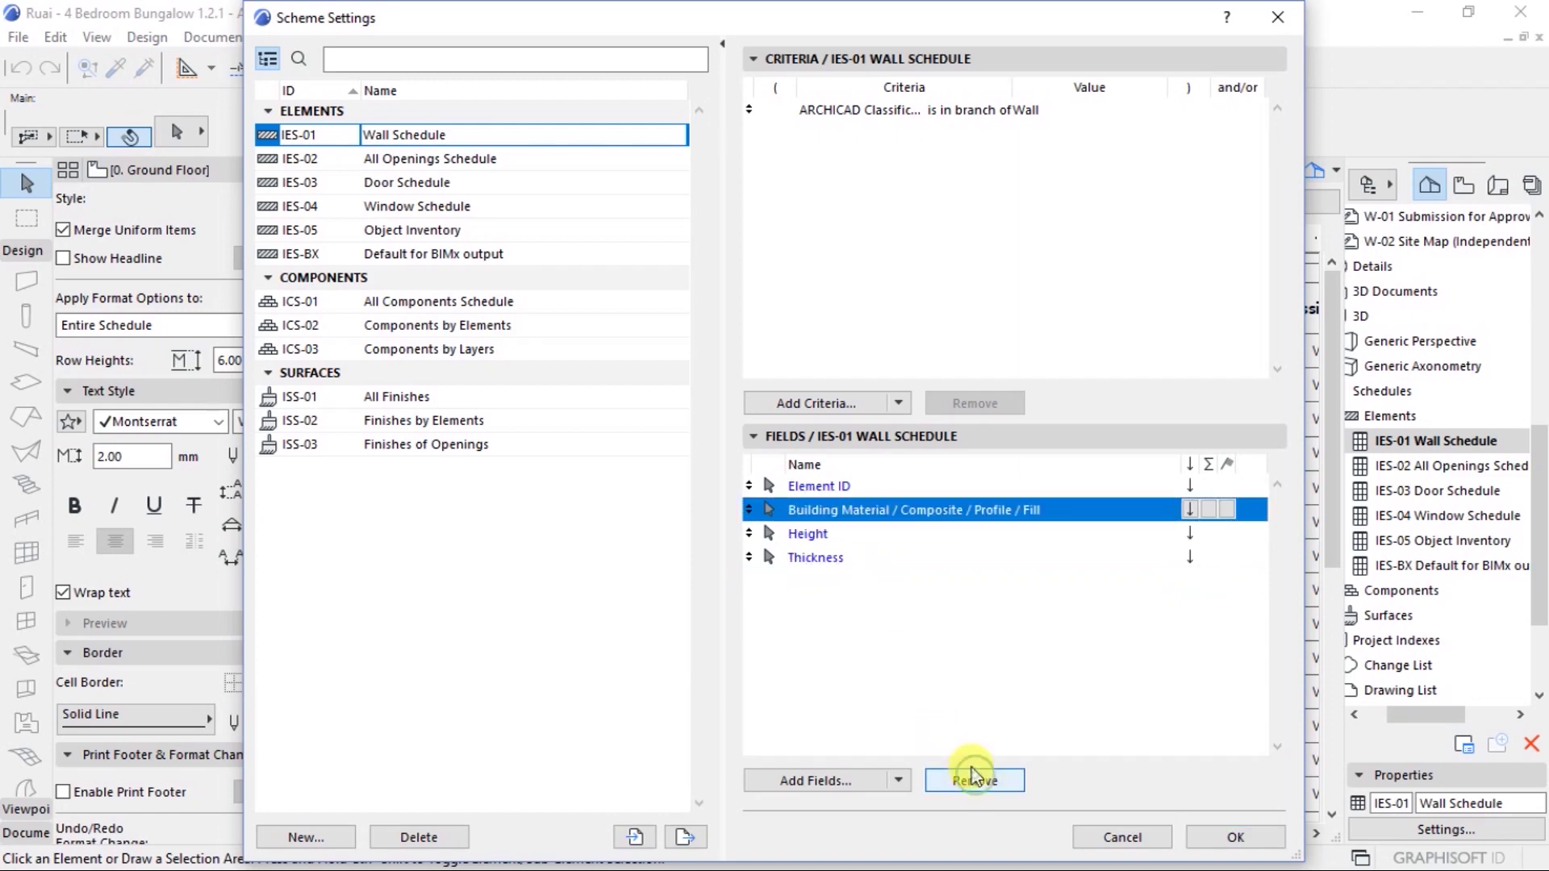
pyautogui.click(1227, 838)
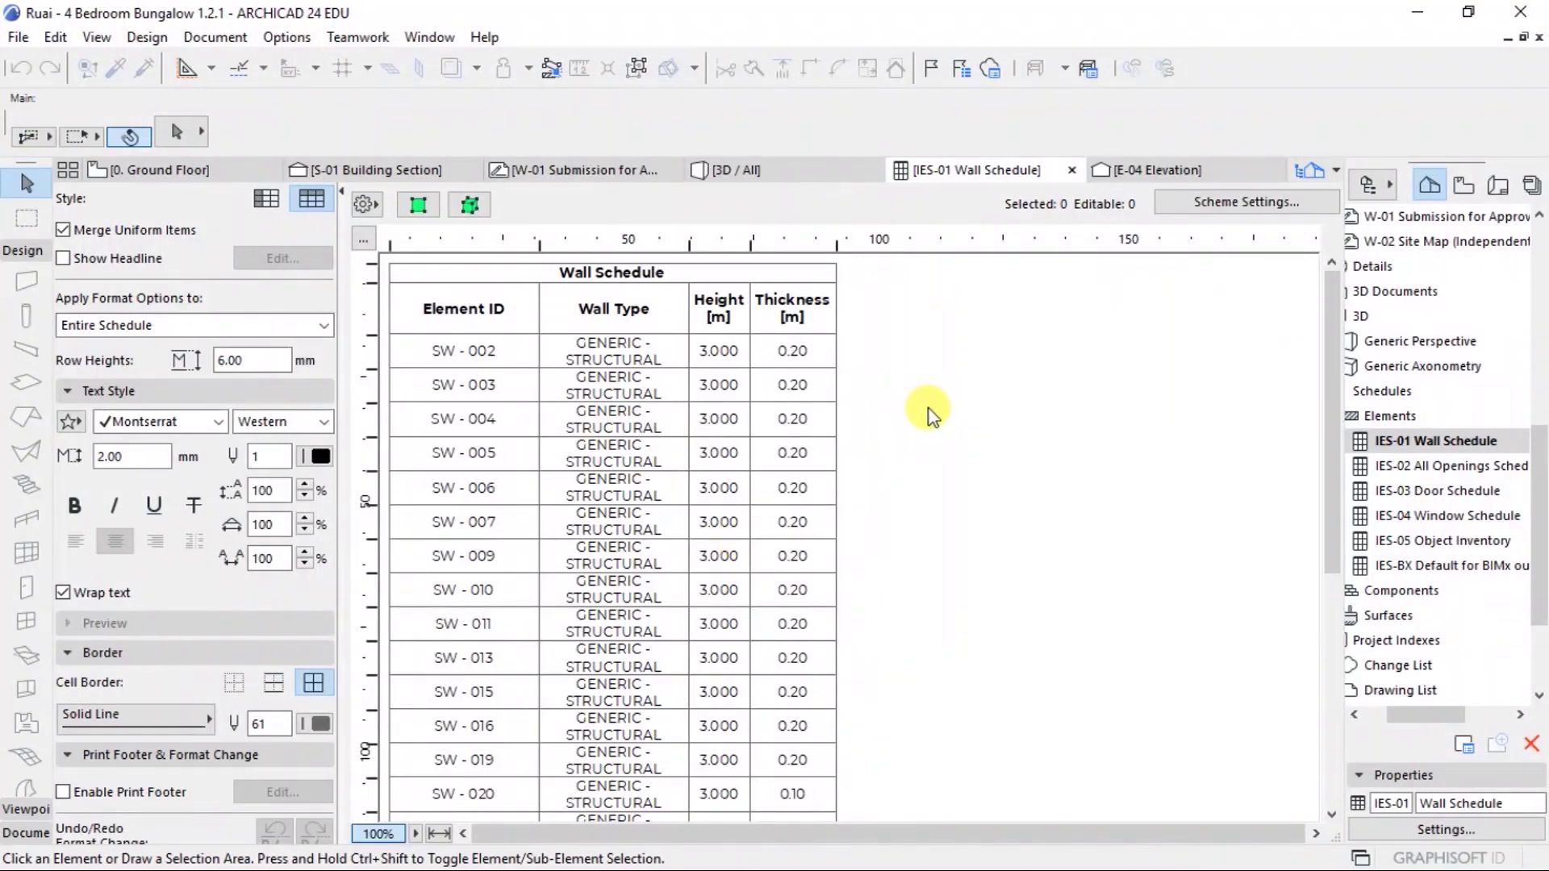
# Scroll through the four-column Wall Schedule, then reopen Scheme Settings
pyautogui.scroll(-5, 754, 555)
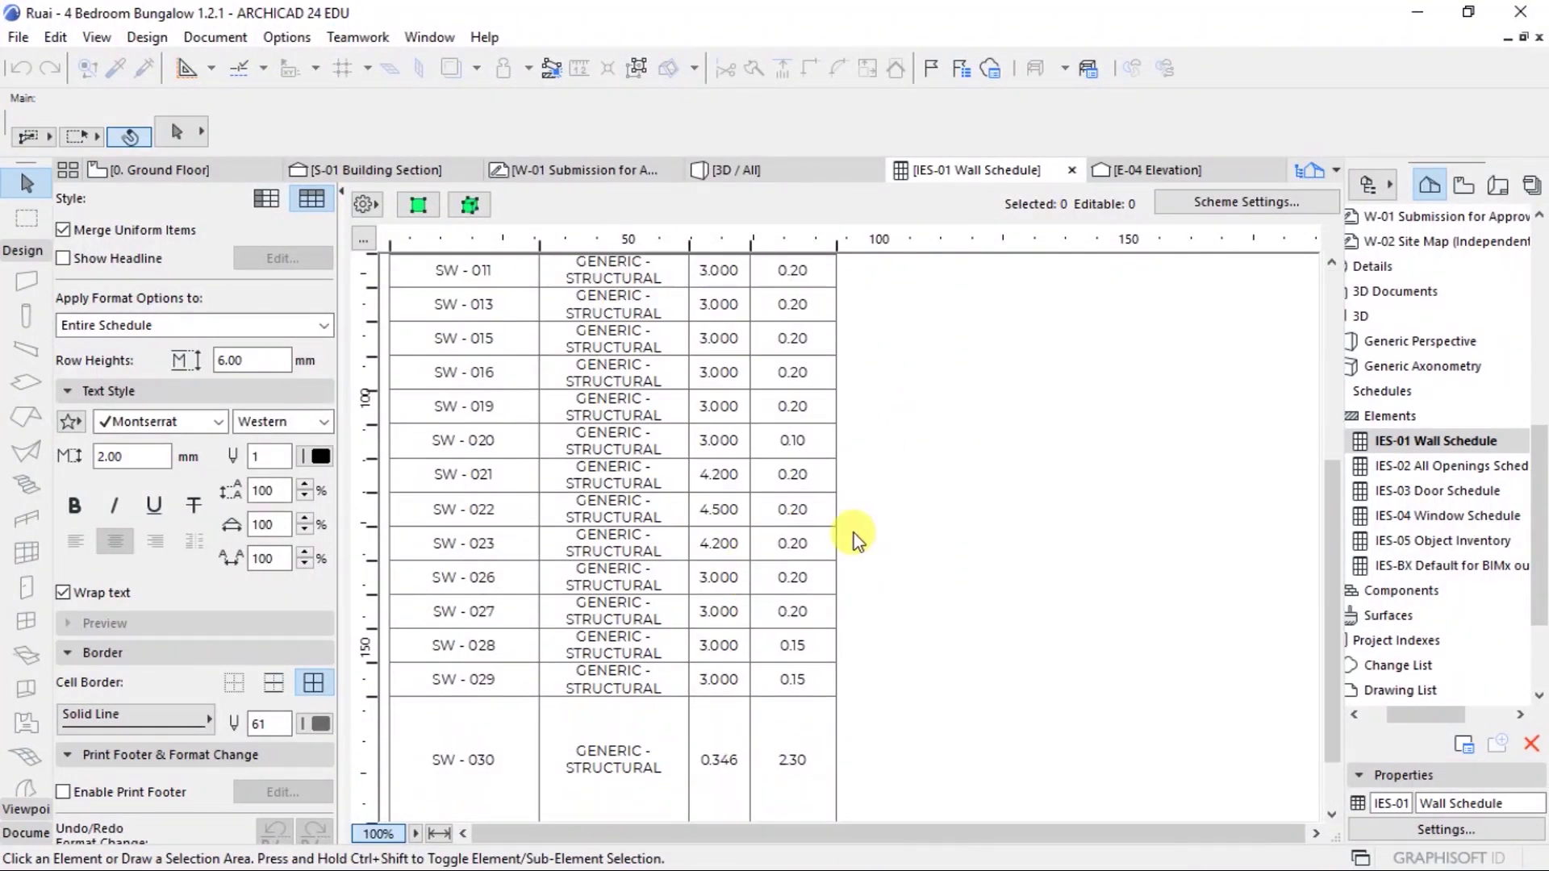
pyautogui.scroll(5, 937, 580)
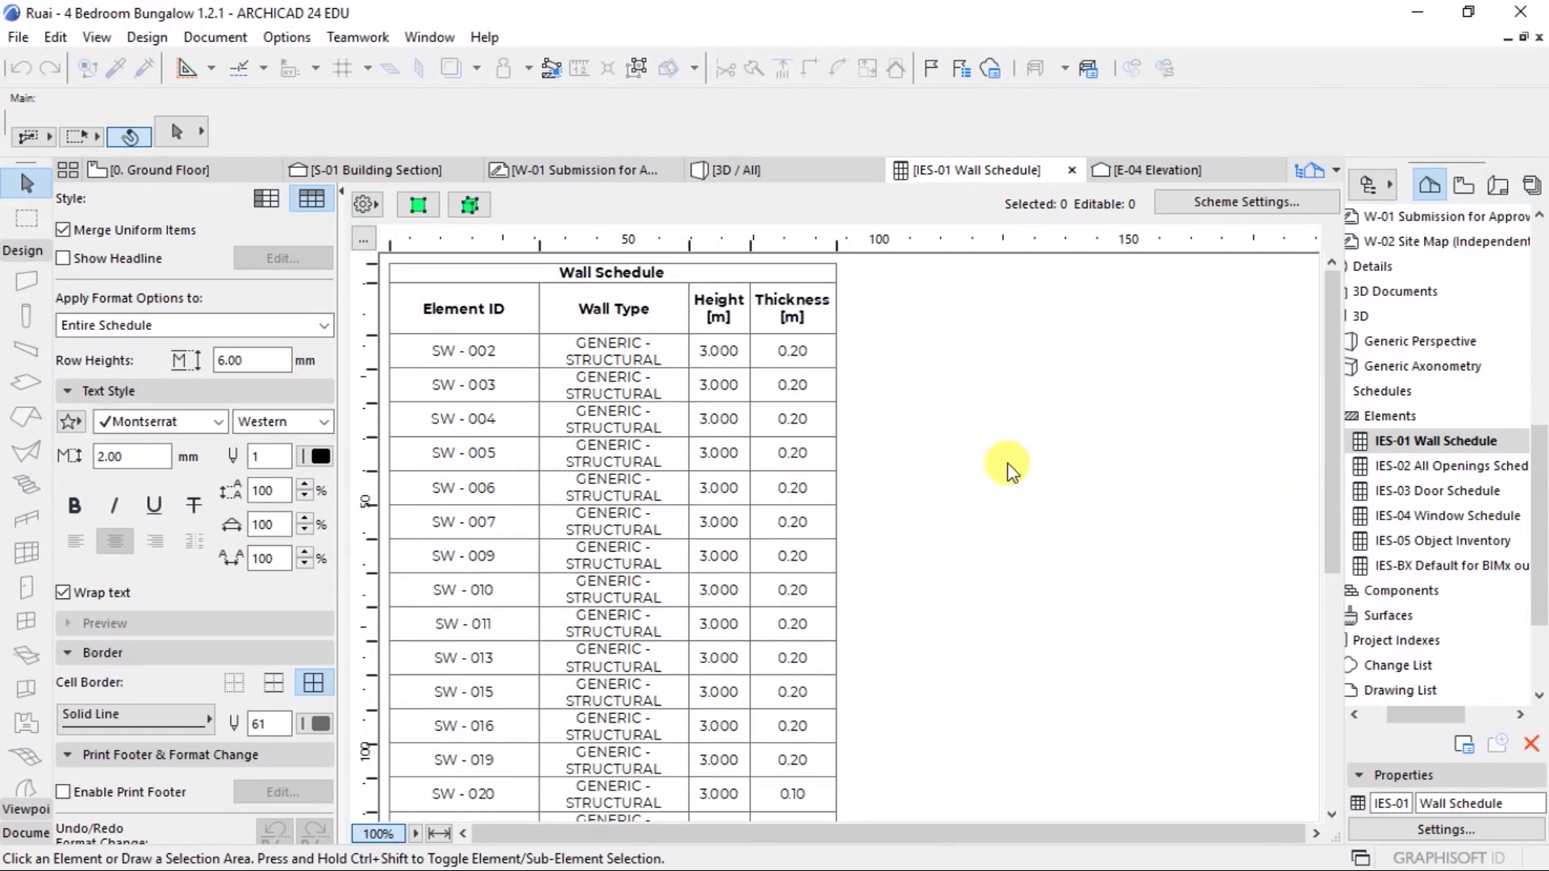
pyautogui.scroll(-5, 969, 504)
pyautogui.click(1187, 201)
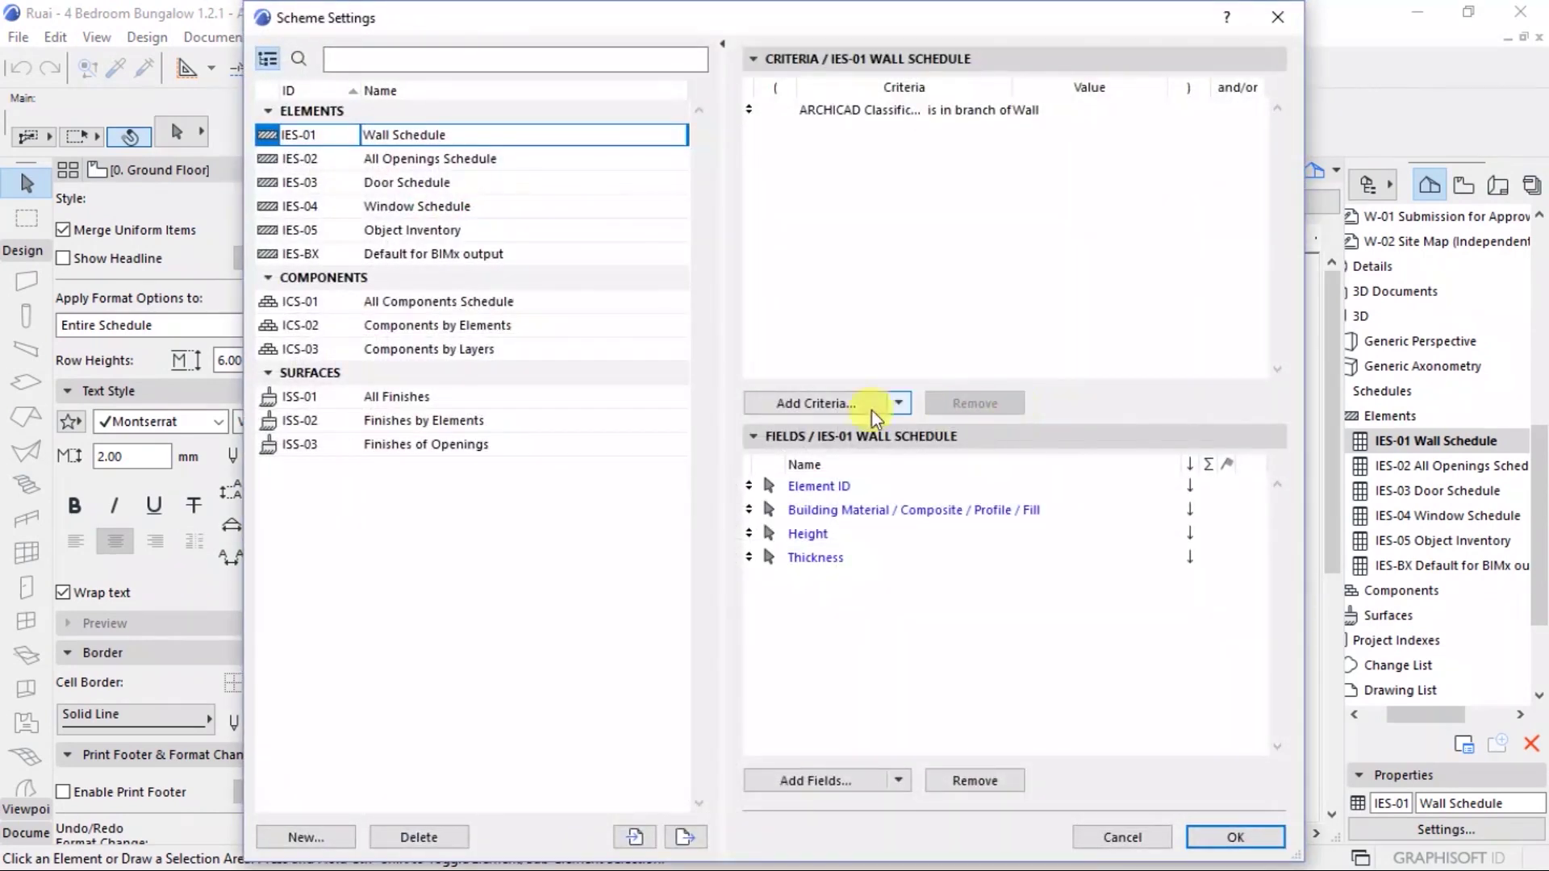
# Search the field list for wall length and add Length of the Wall at the Center
pyautogui.click(805, 781)
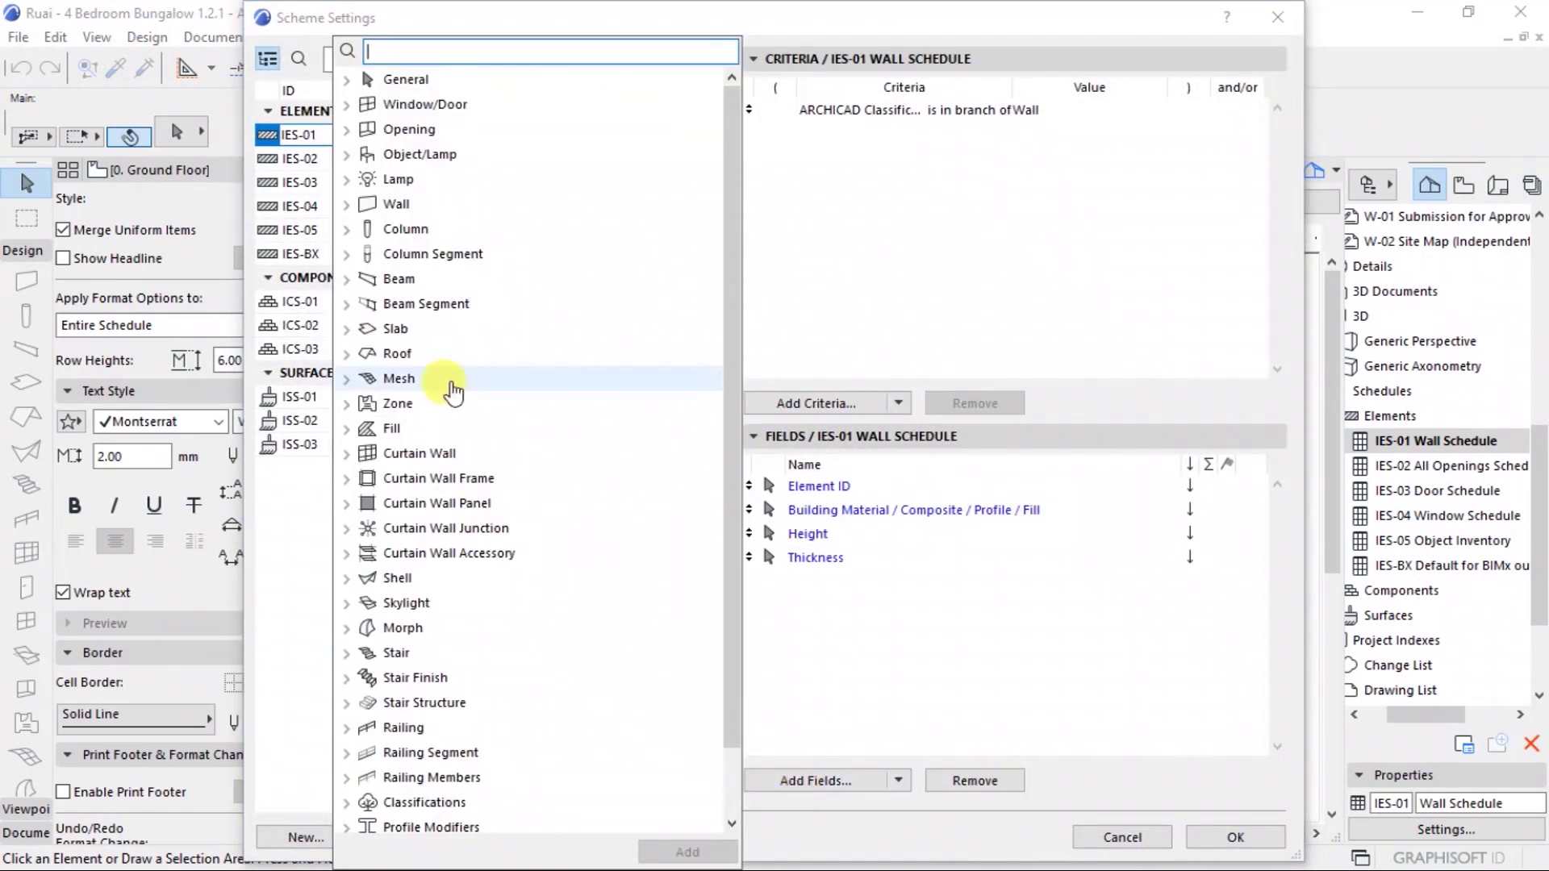
pyautogui.write('wa')
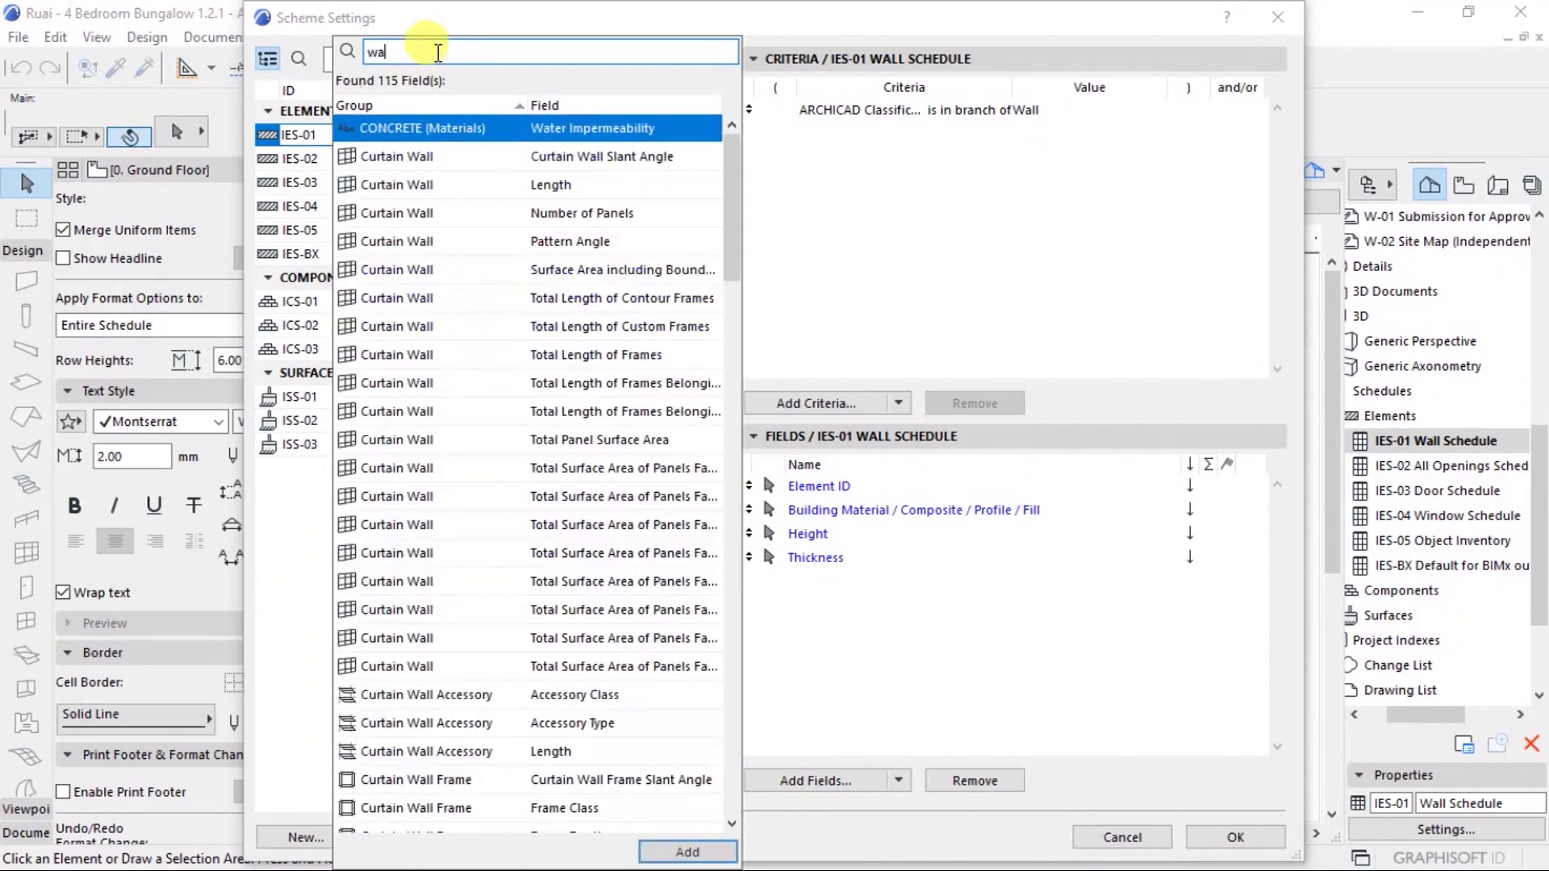
pyautogui.write('l')
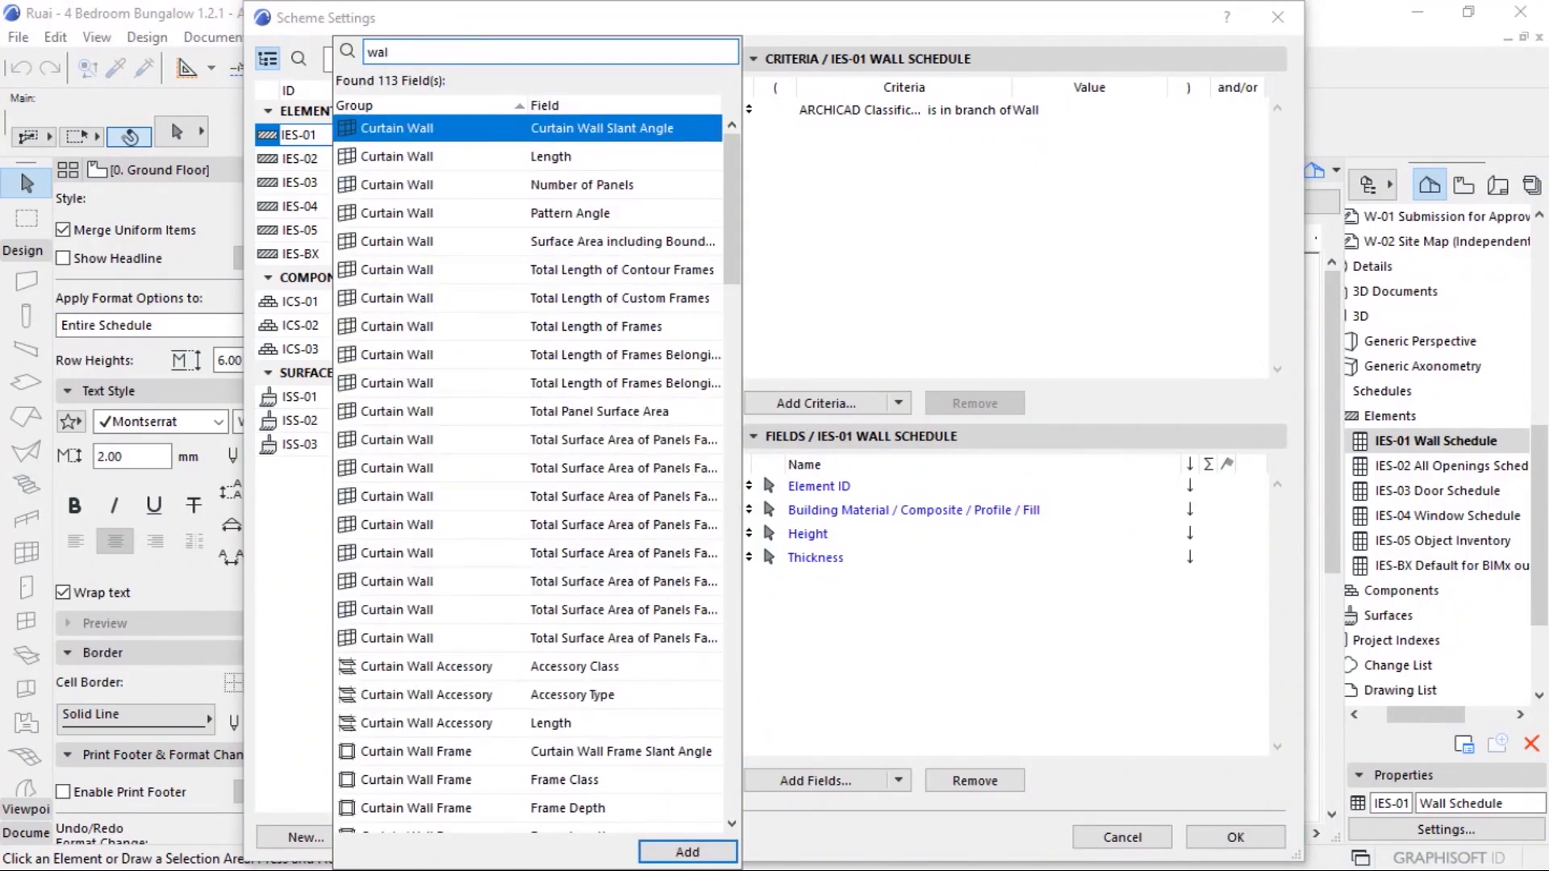
pyautogui.press('BackSpace')
pyautogui.write('ll lengh')
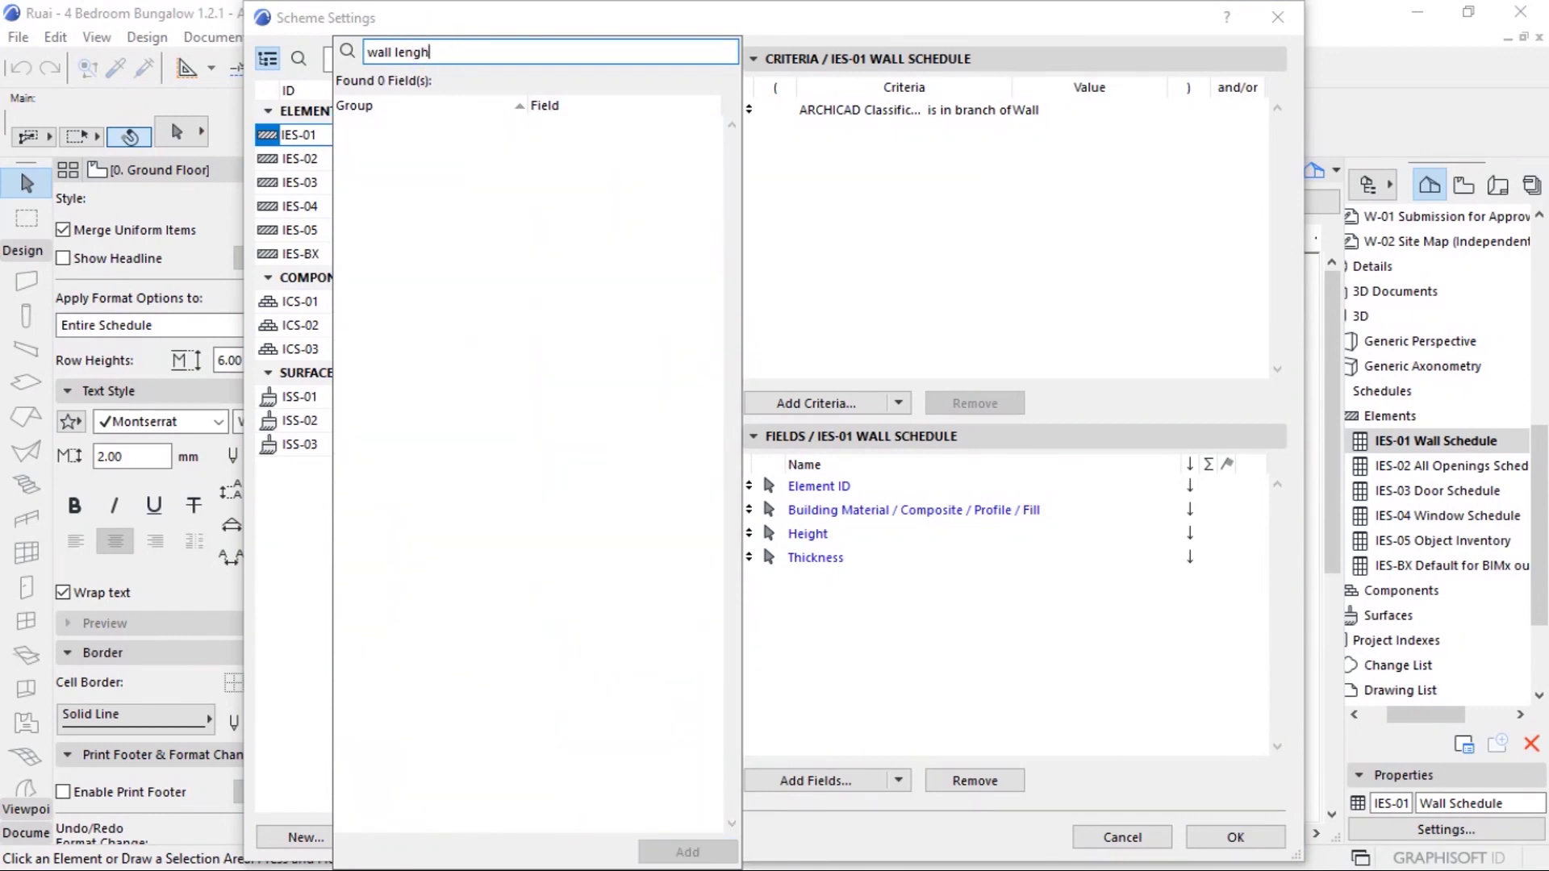
pyautogui.write('tt')
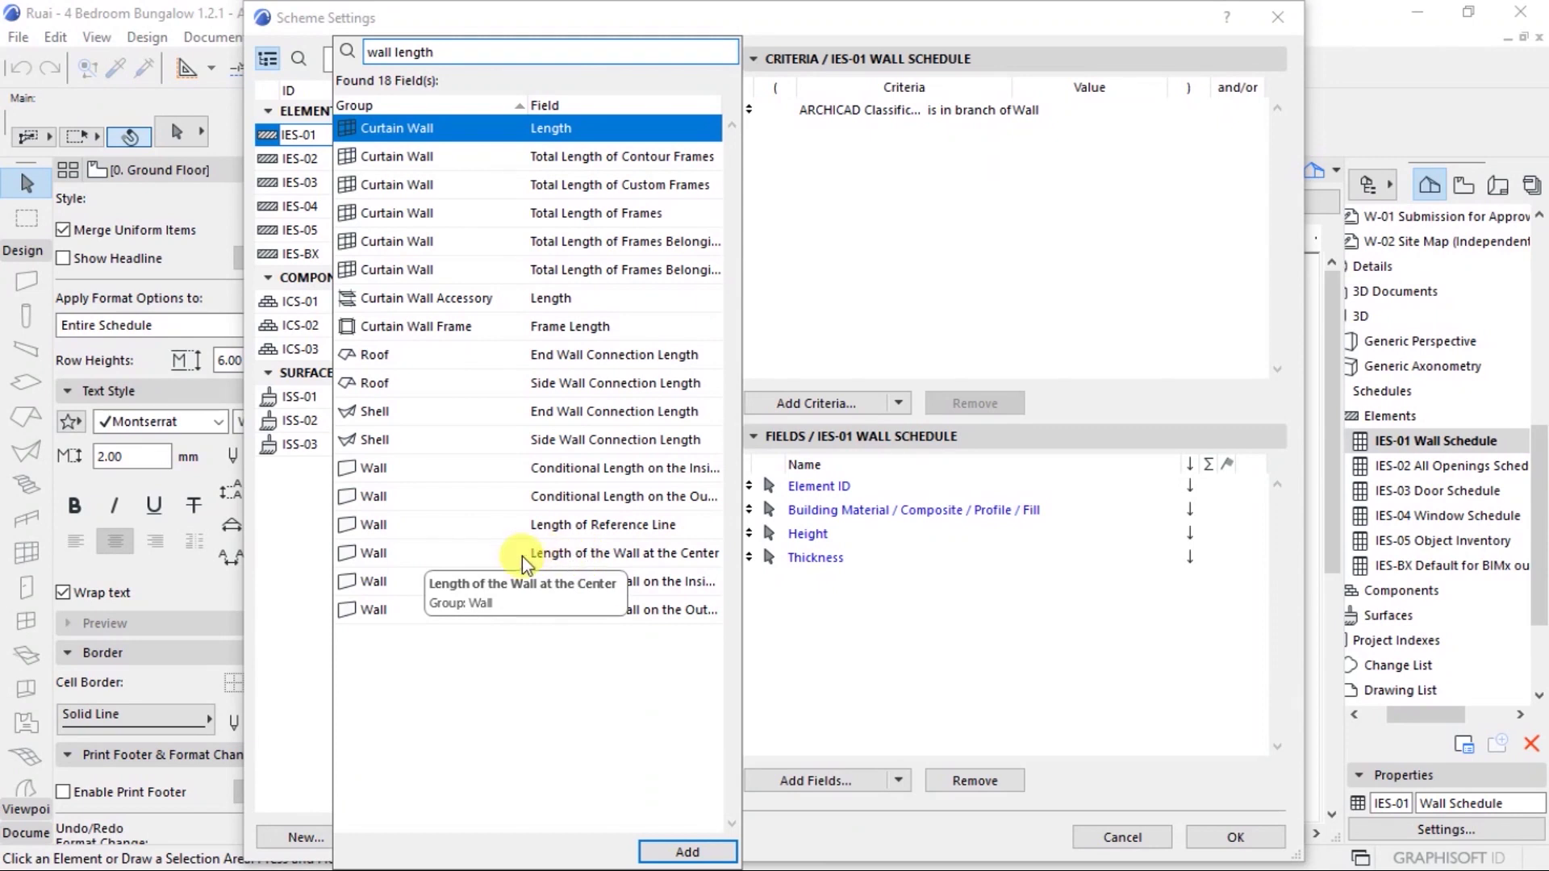
pyautogui.click(391, 557)
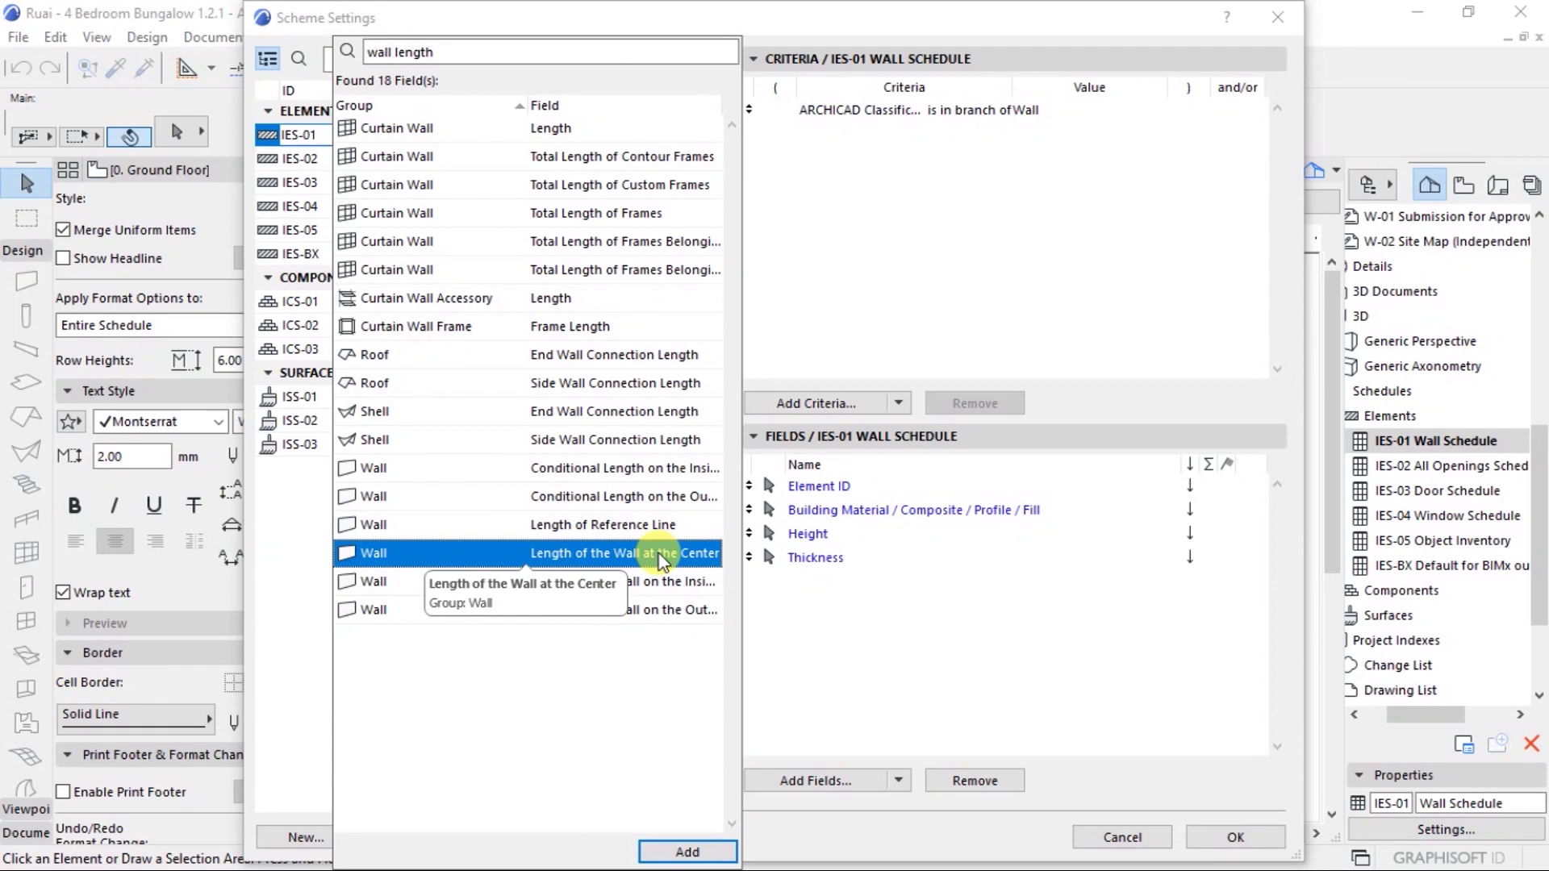
pyautogui.click(688, 852)
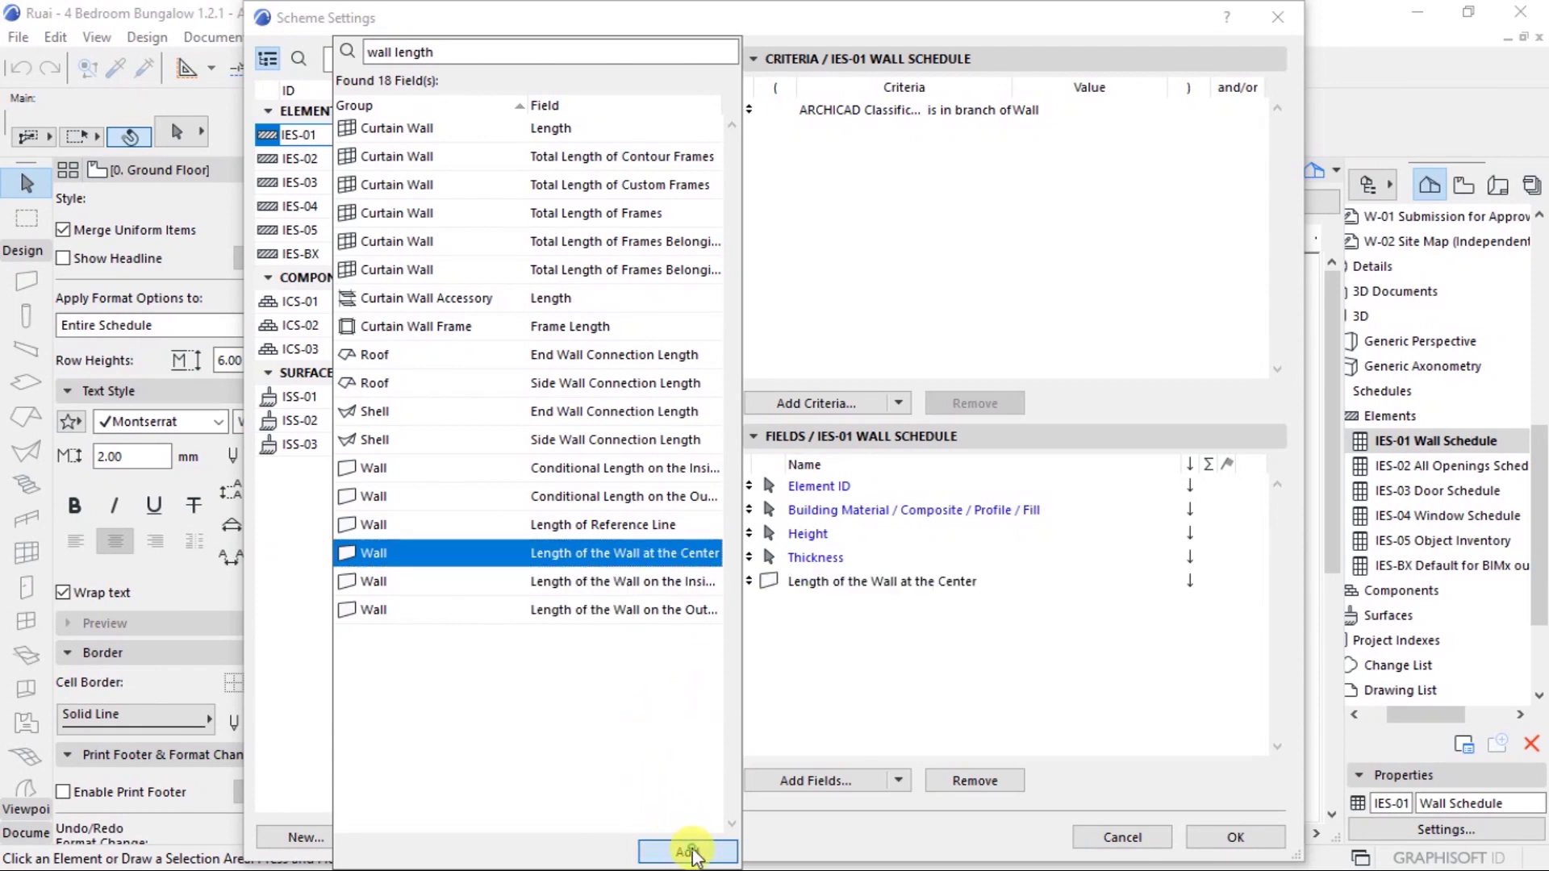
pyautogui.click(818, 756)
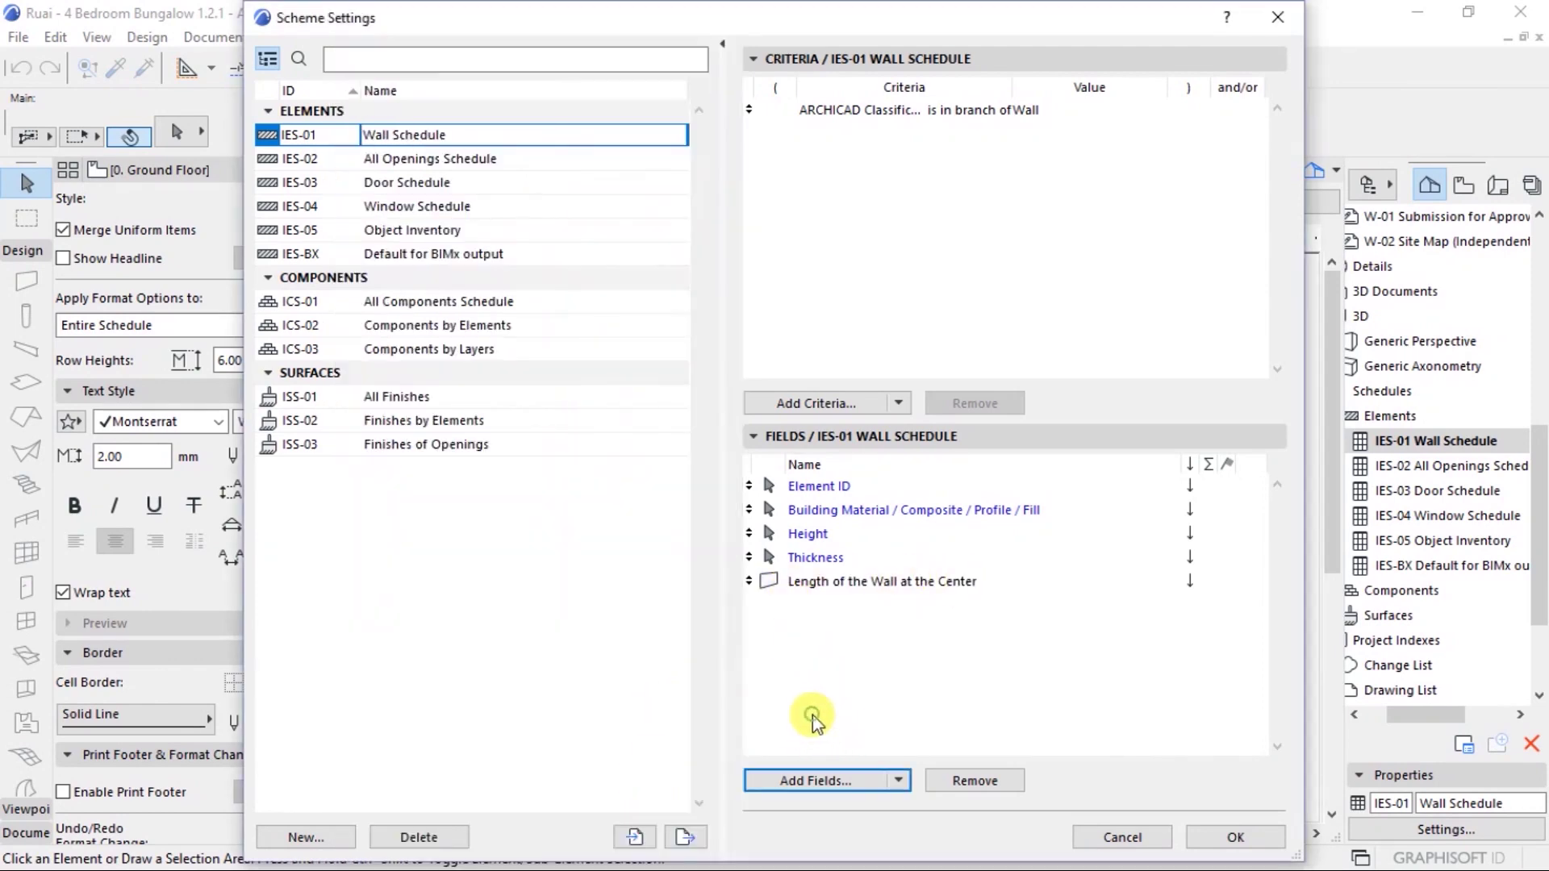
# Apply the five-field scheme, check the new centre-length column, then reopen Scheme Settings
pyautogui.click(1235, 838)
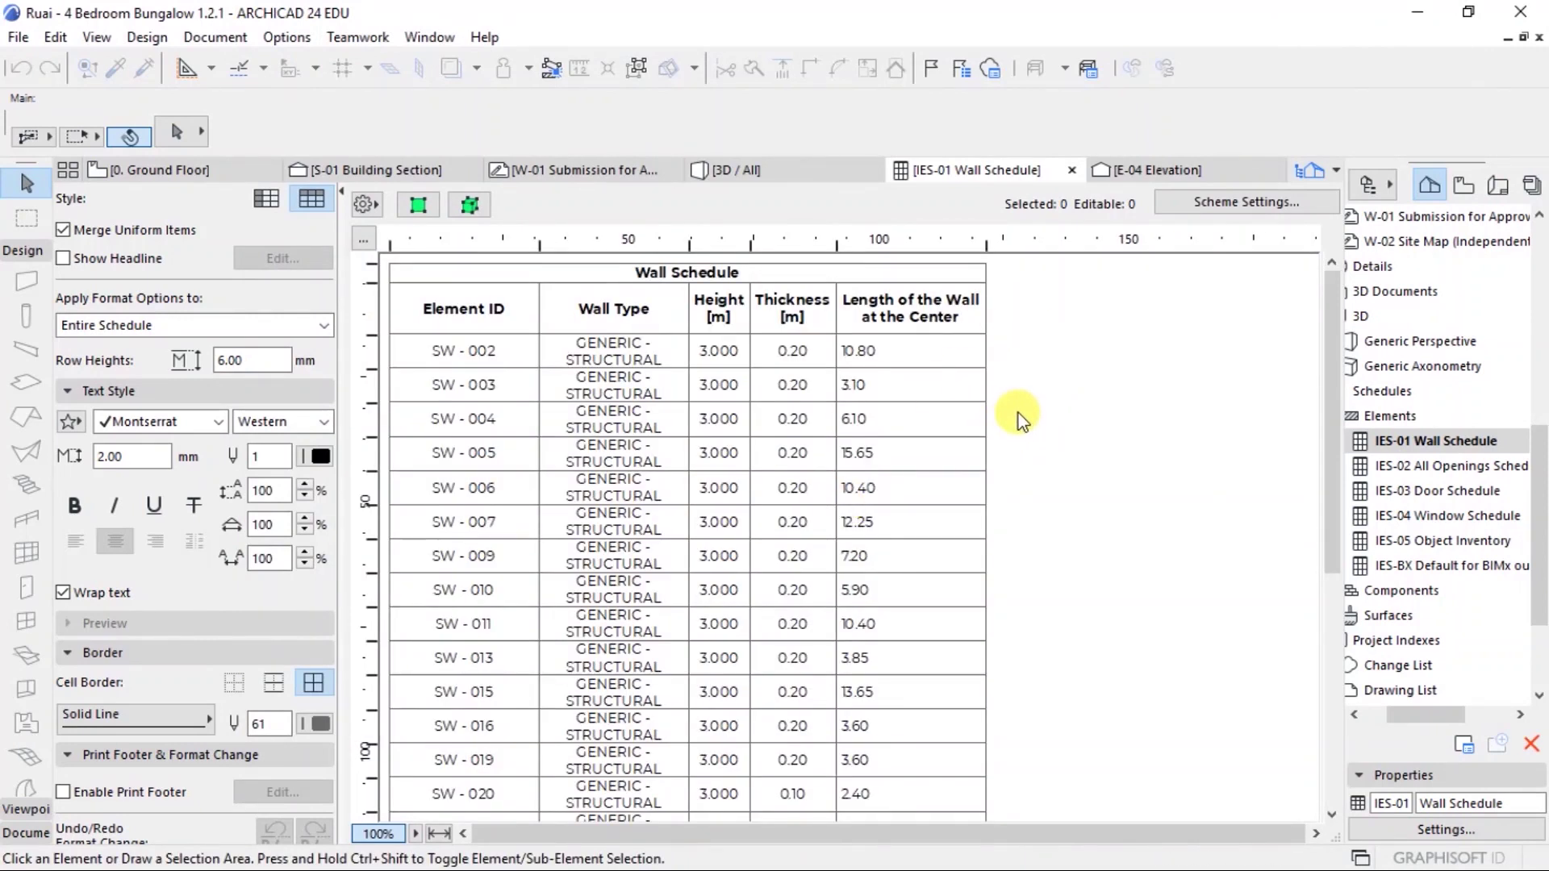
pyautogui.scroll(-5, 1018, 413)
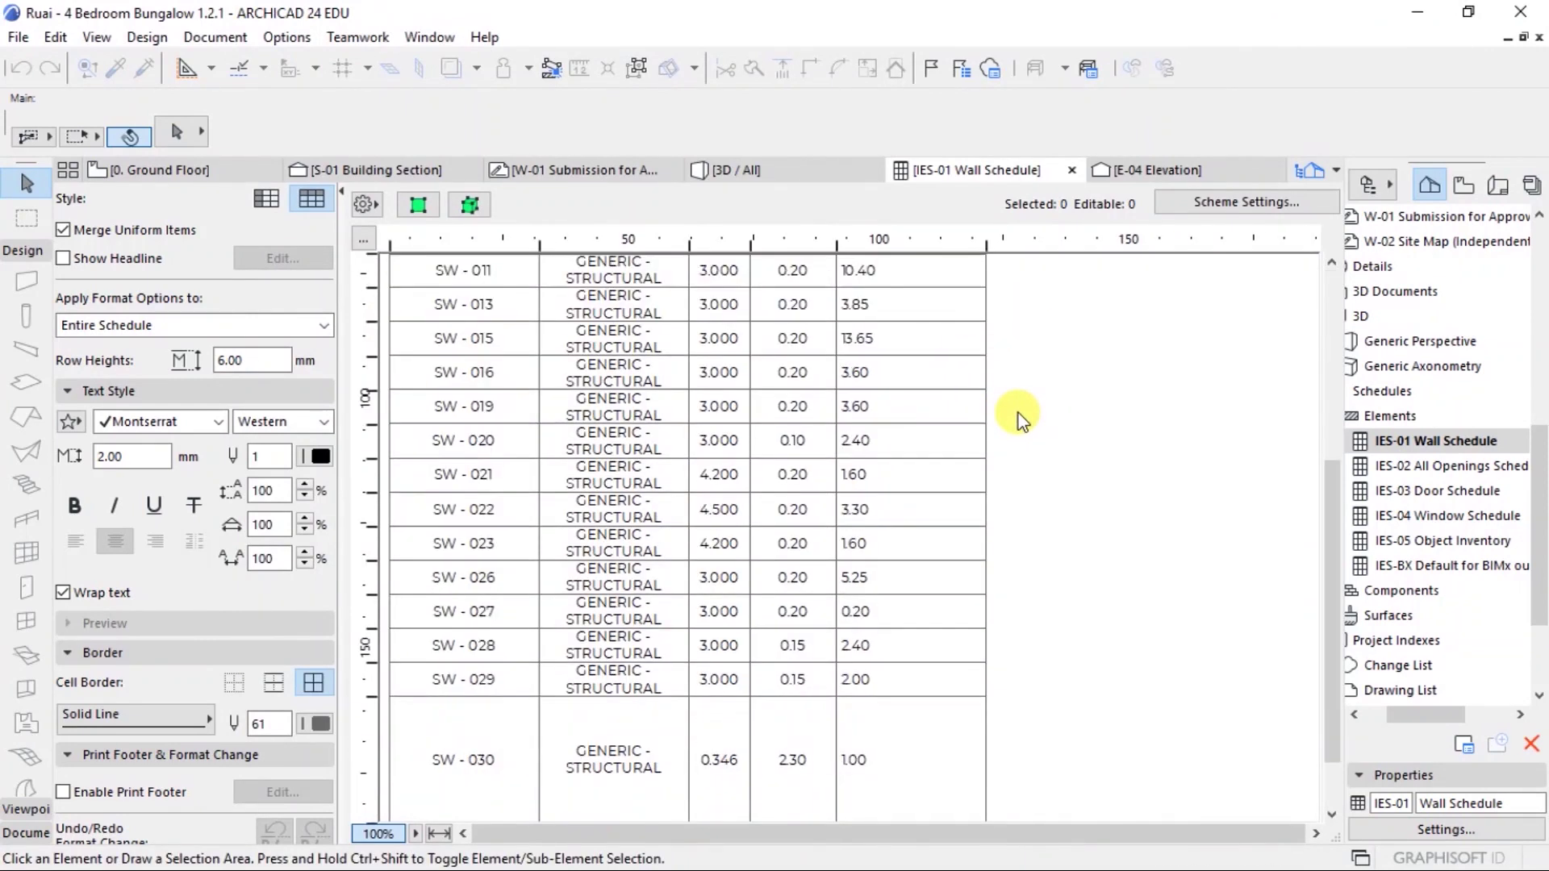
pyautogui.scroll(5, 1018, 413)
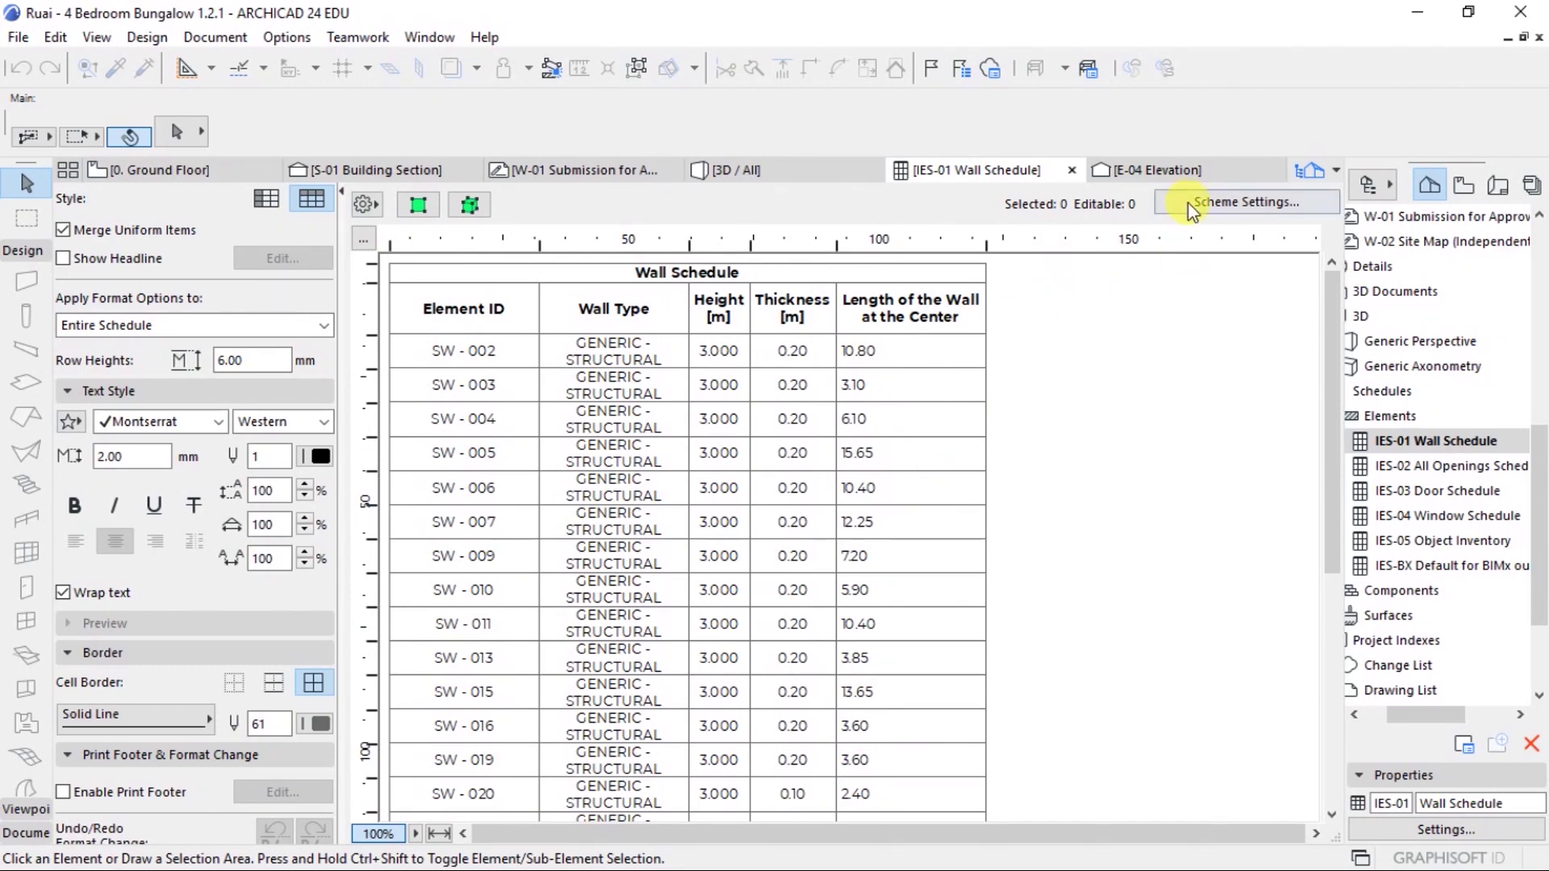
pyautogui.click(1216, 202)
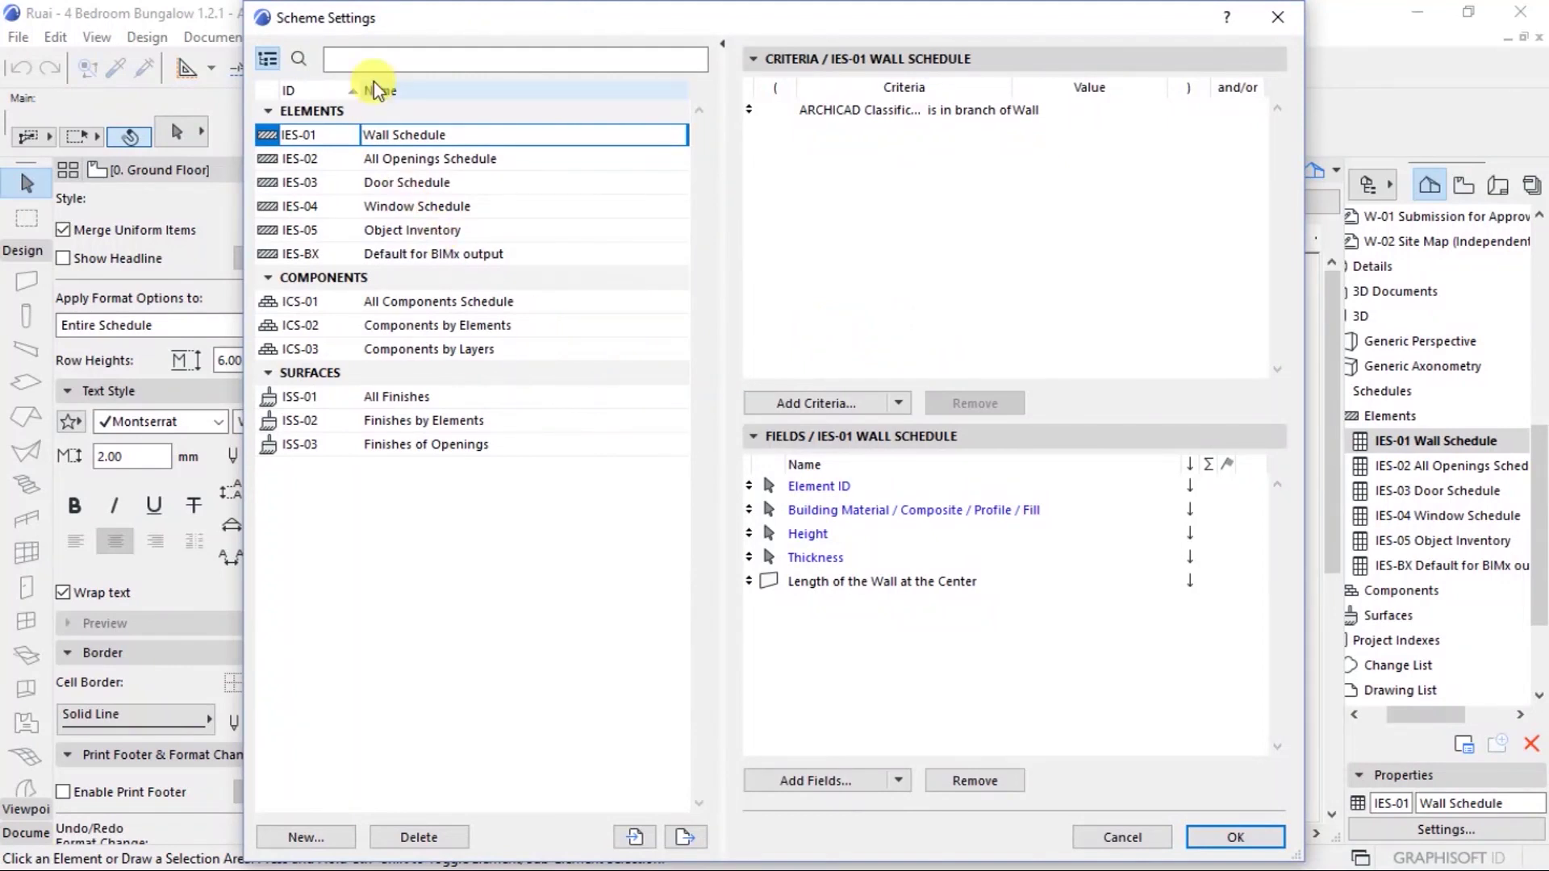
pyautogui.click(384, 60)
pyautogui.write('area')
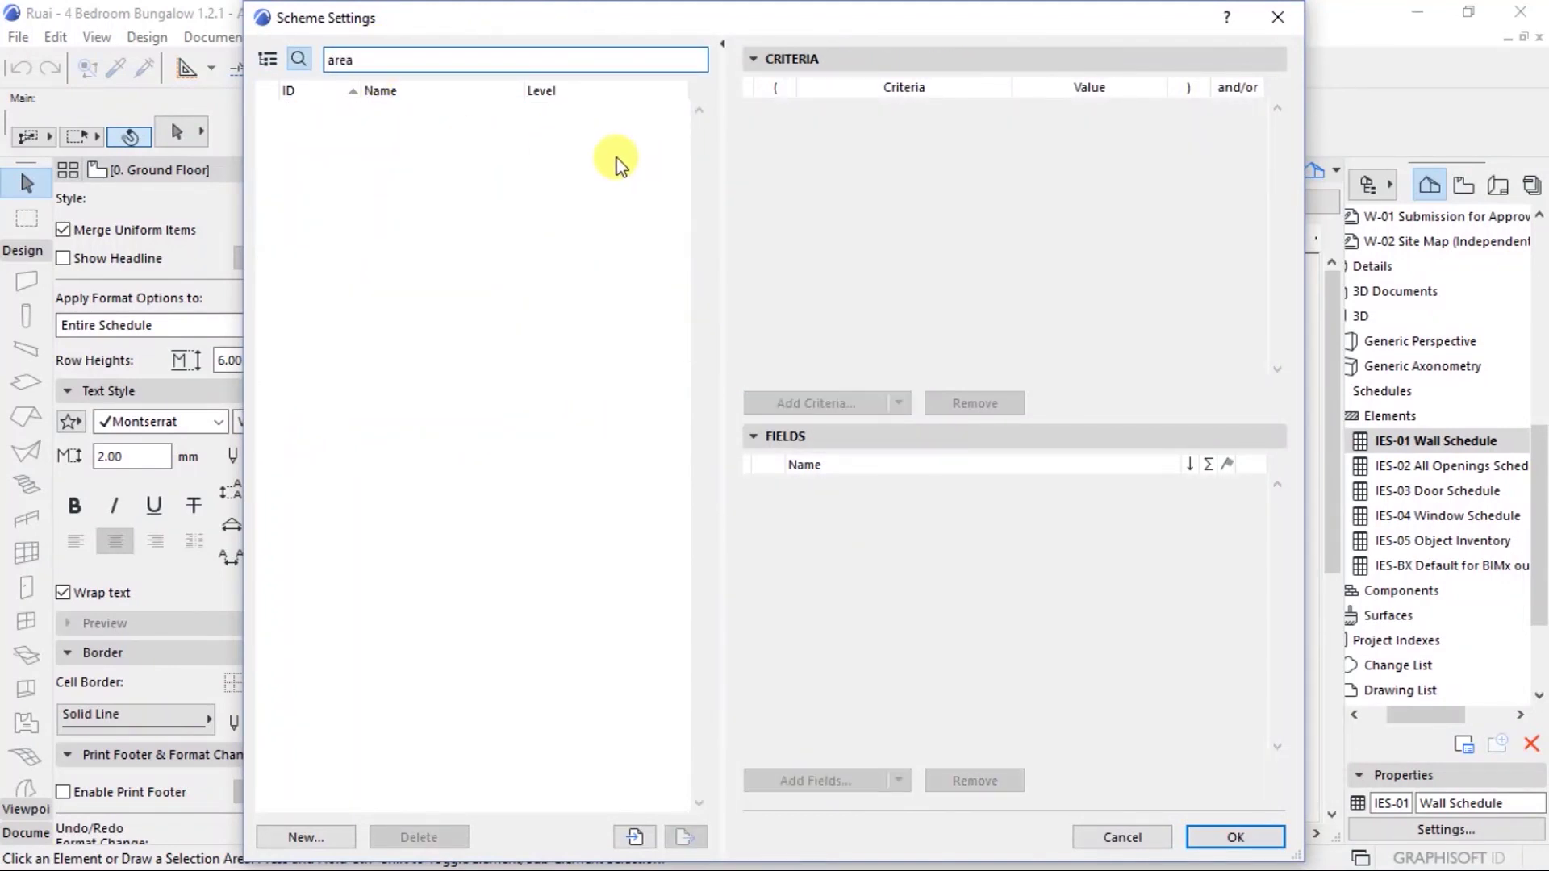
pyautogui.press('BackSpace')
pyautogui.press('BackSpace')
pyautogui.press('BackSpace')
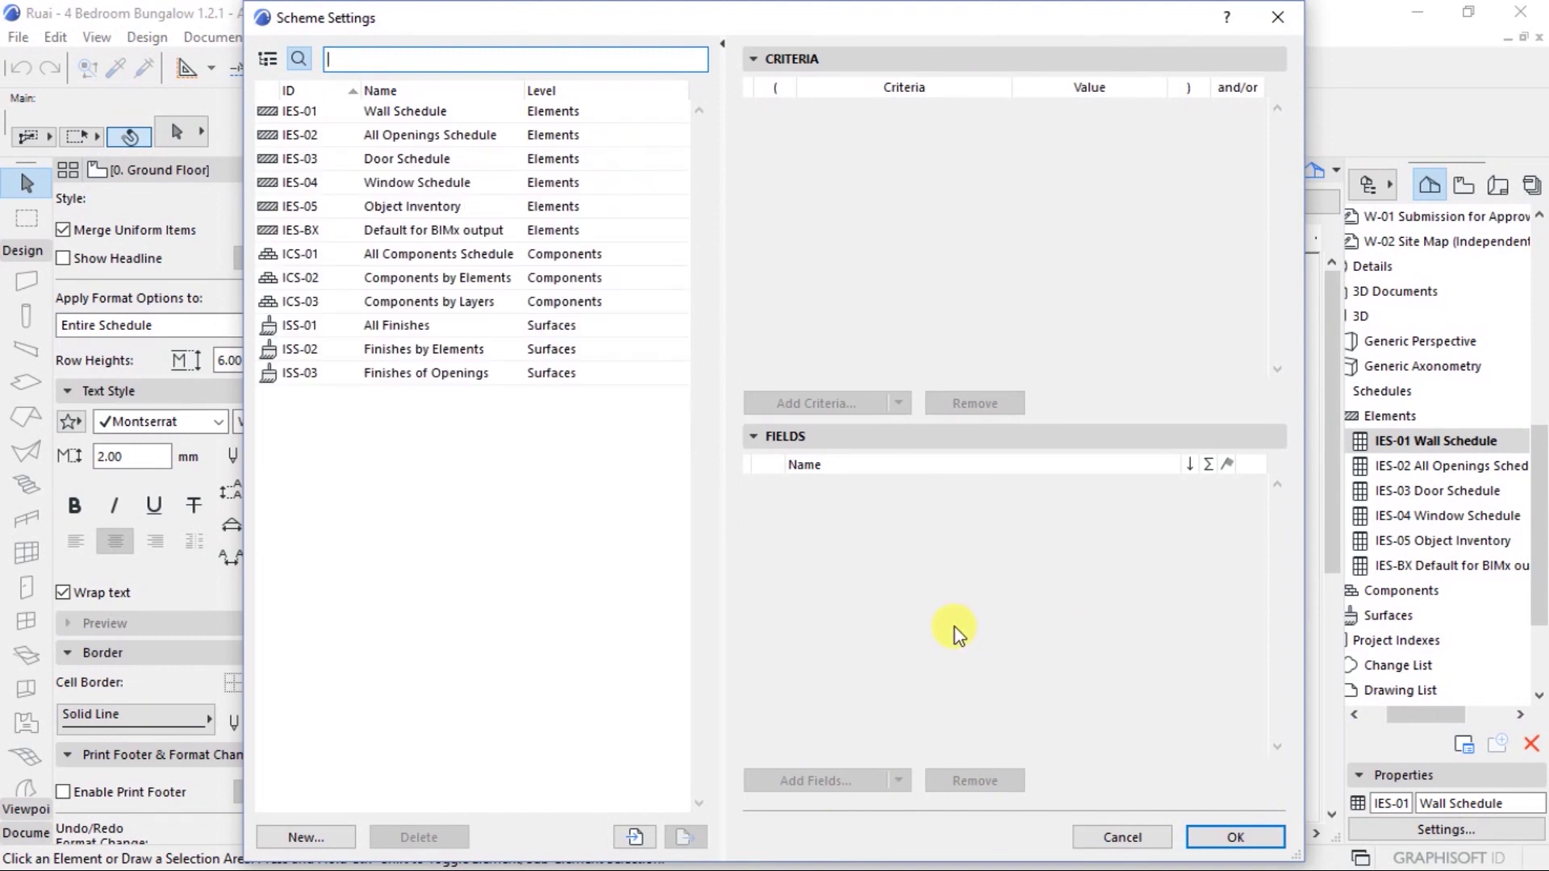
pyautogui.click(953, 625)
pyautogui.click(406, 105)
pyautogui.click(833, 782)
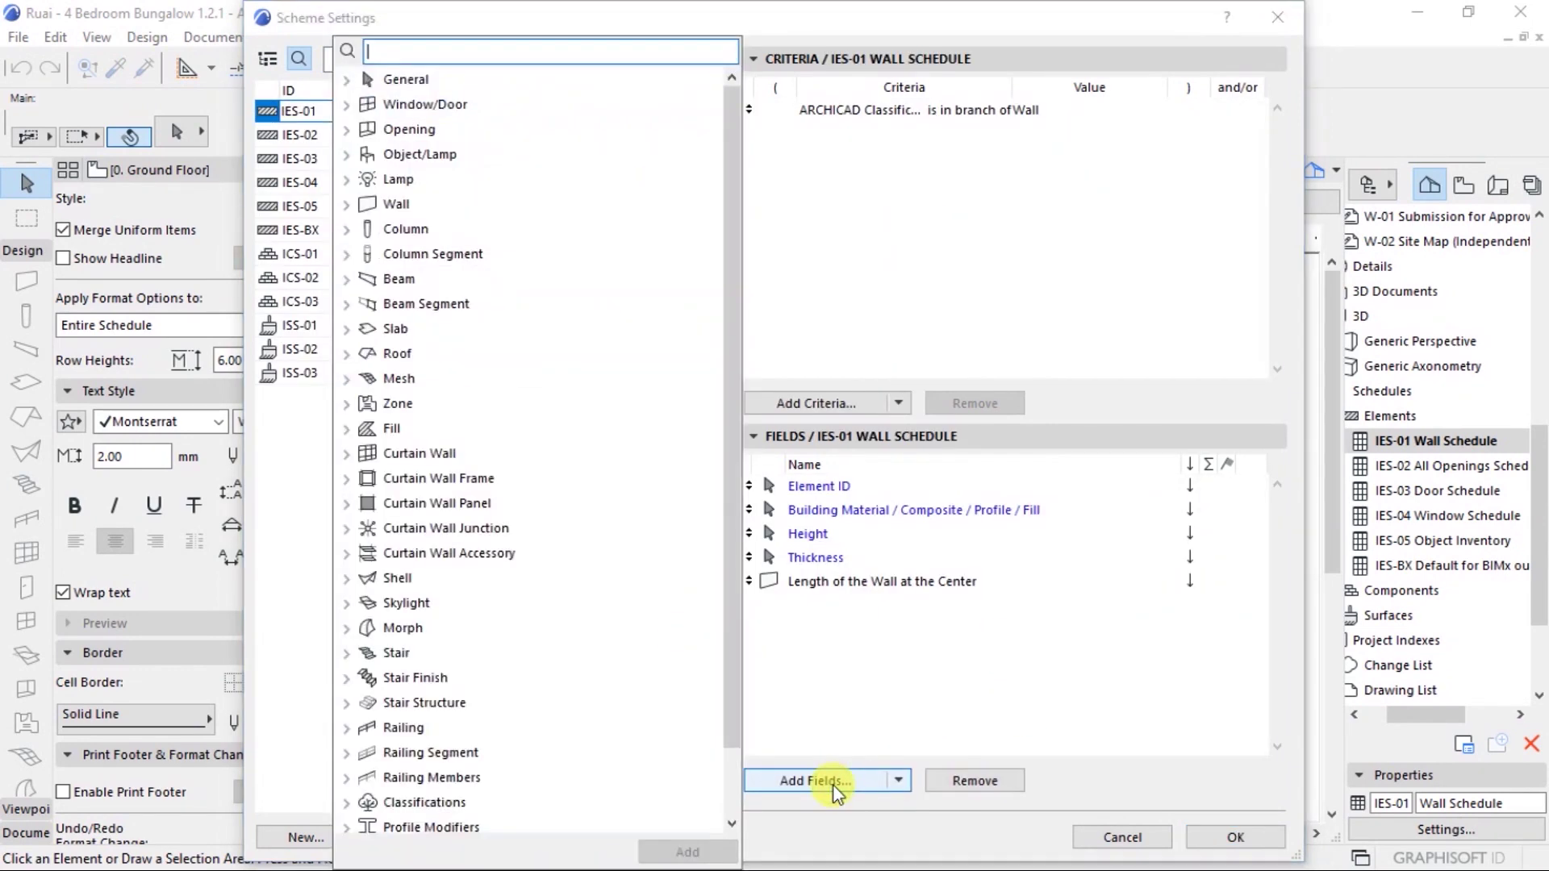
pyautogui.click(421, 49)
pyautogui.write('wa')
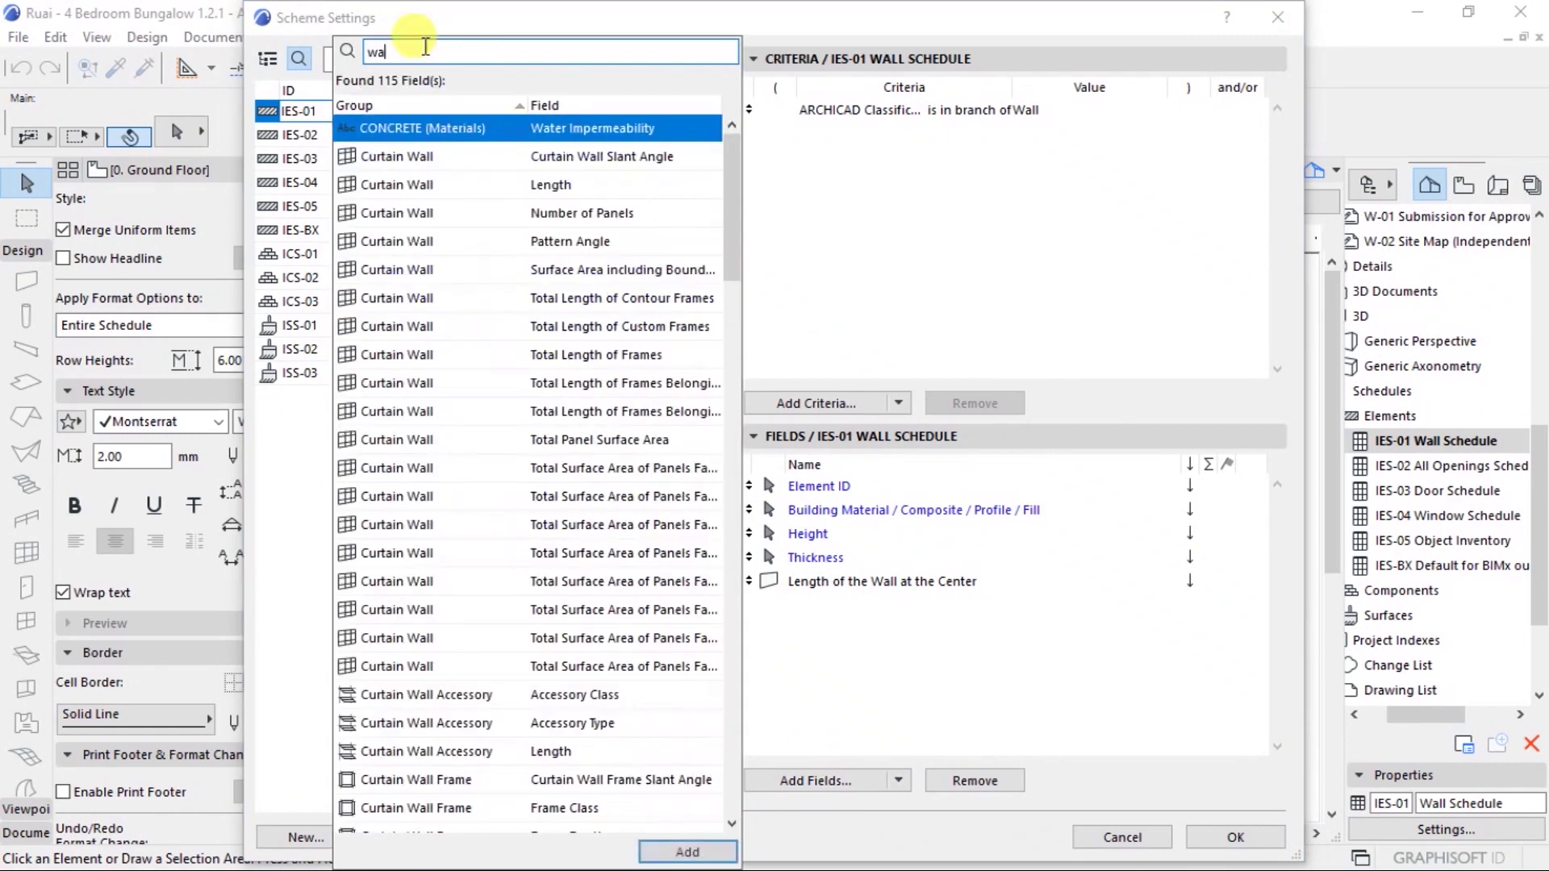
pyautogui.write('ll area')
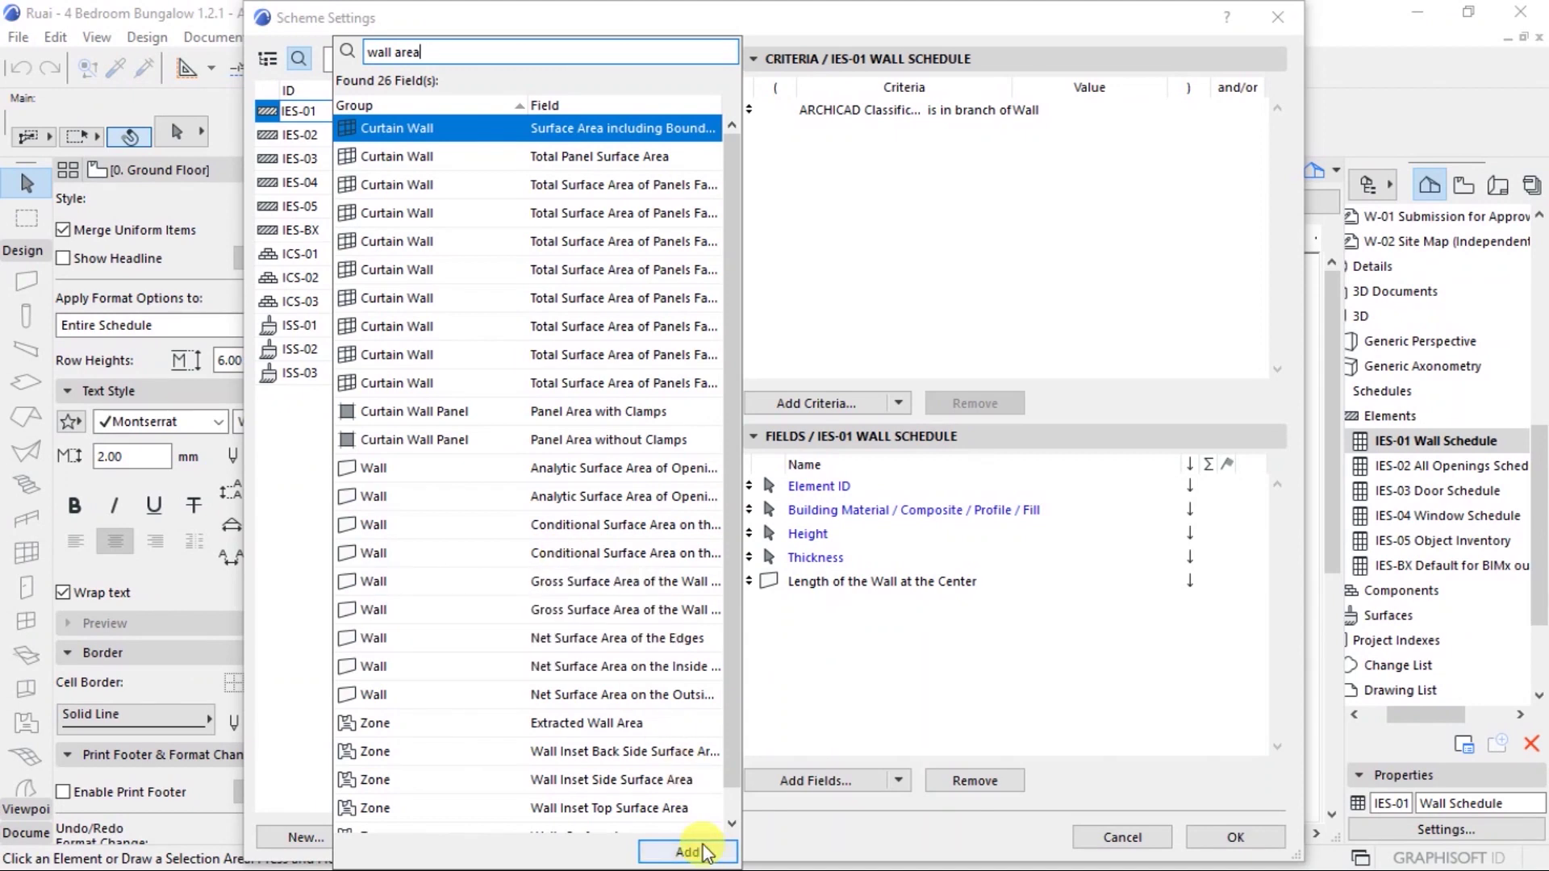
pyautogui.click(854, 255)
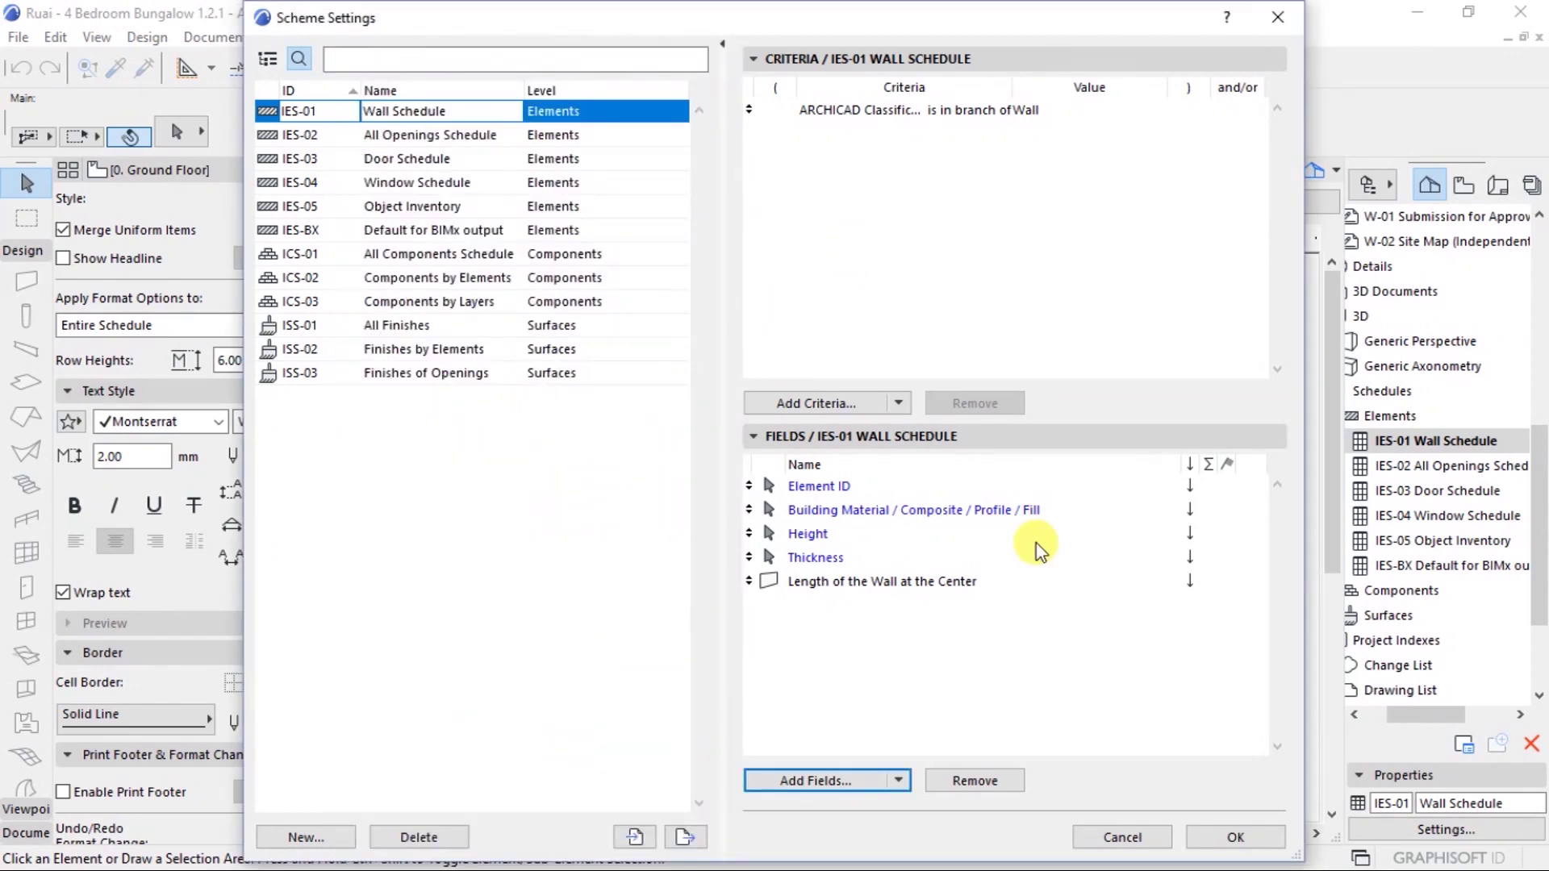
pyautogui.click(1230, 836)
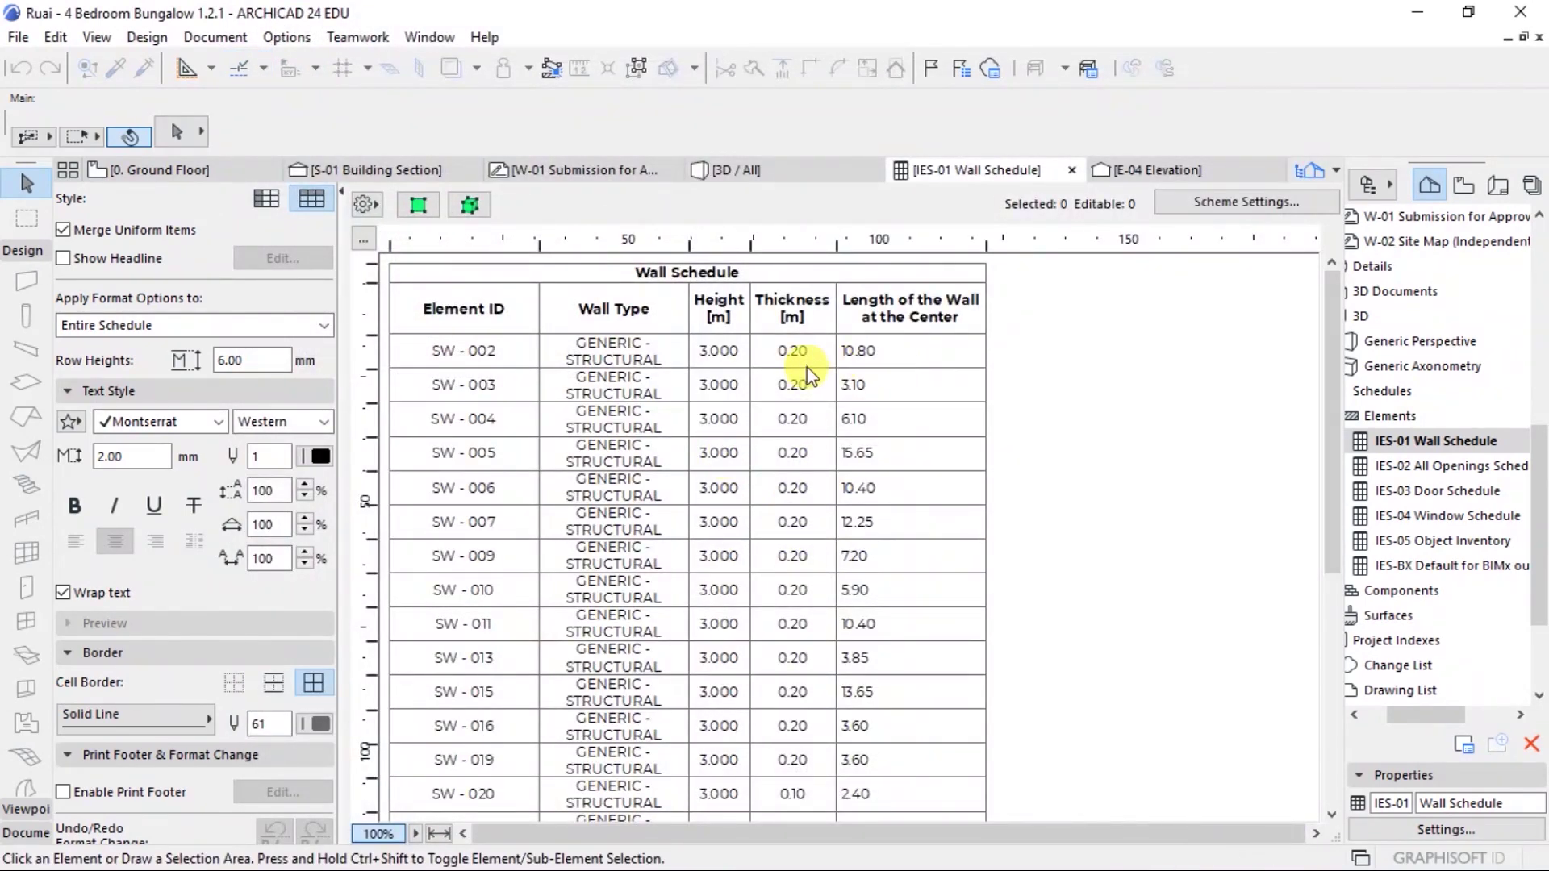
# Review the IES-01 Wall Schedule table, then reopen its Scheme Settings showing the five fields
pyautogui.scroll(-5, 744, 462)
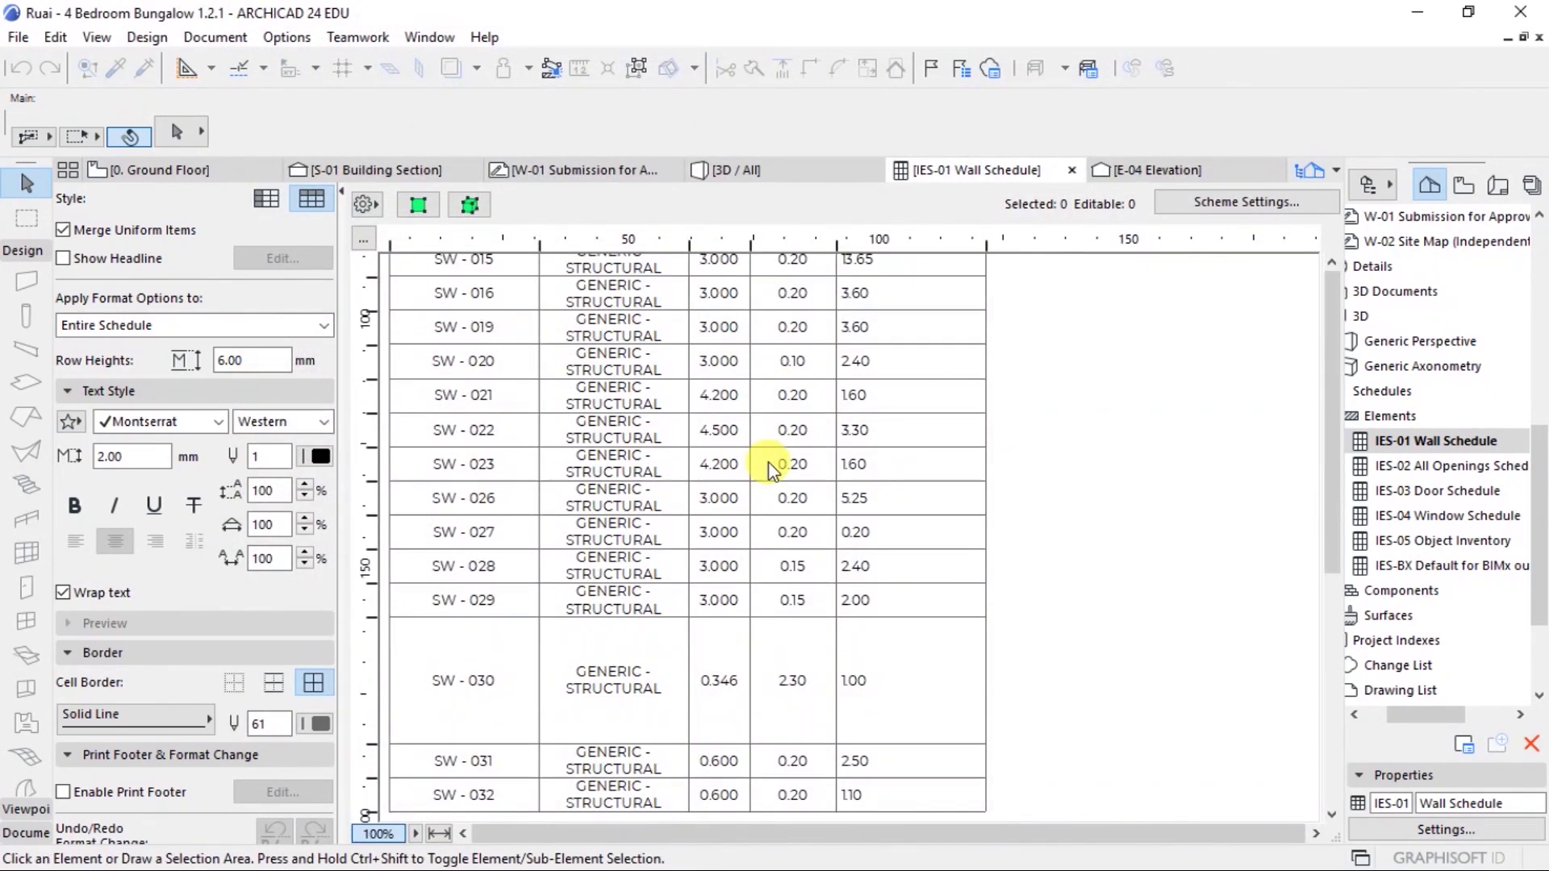
pyautogui.scroll(5, 768, 463)
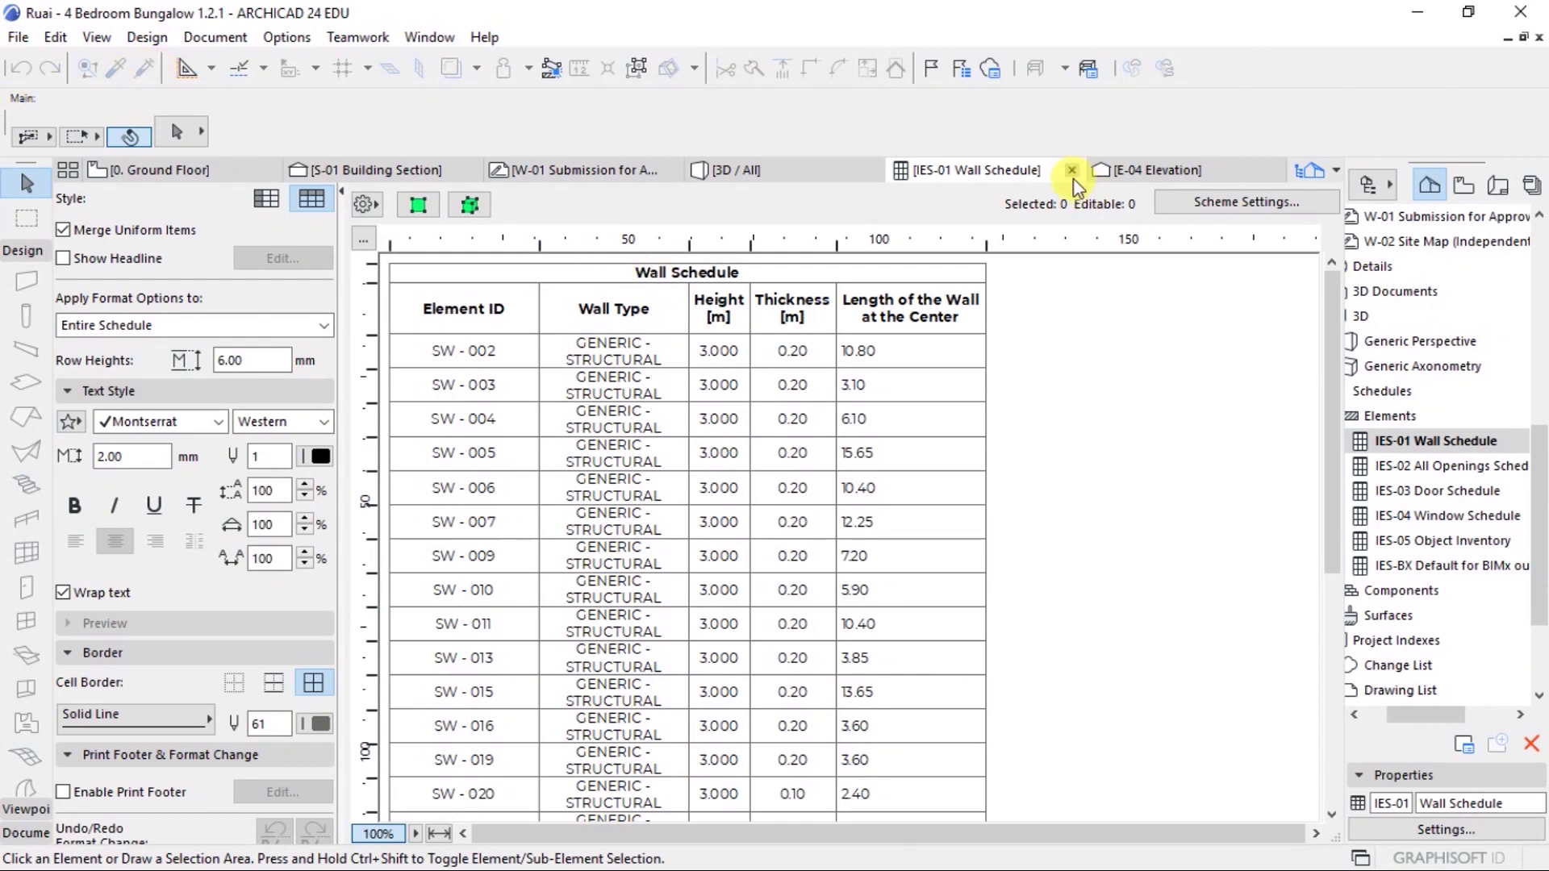
pyautogui.click(1234, 203)
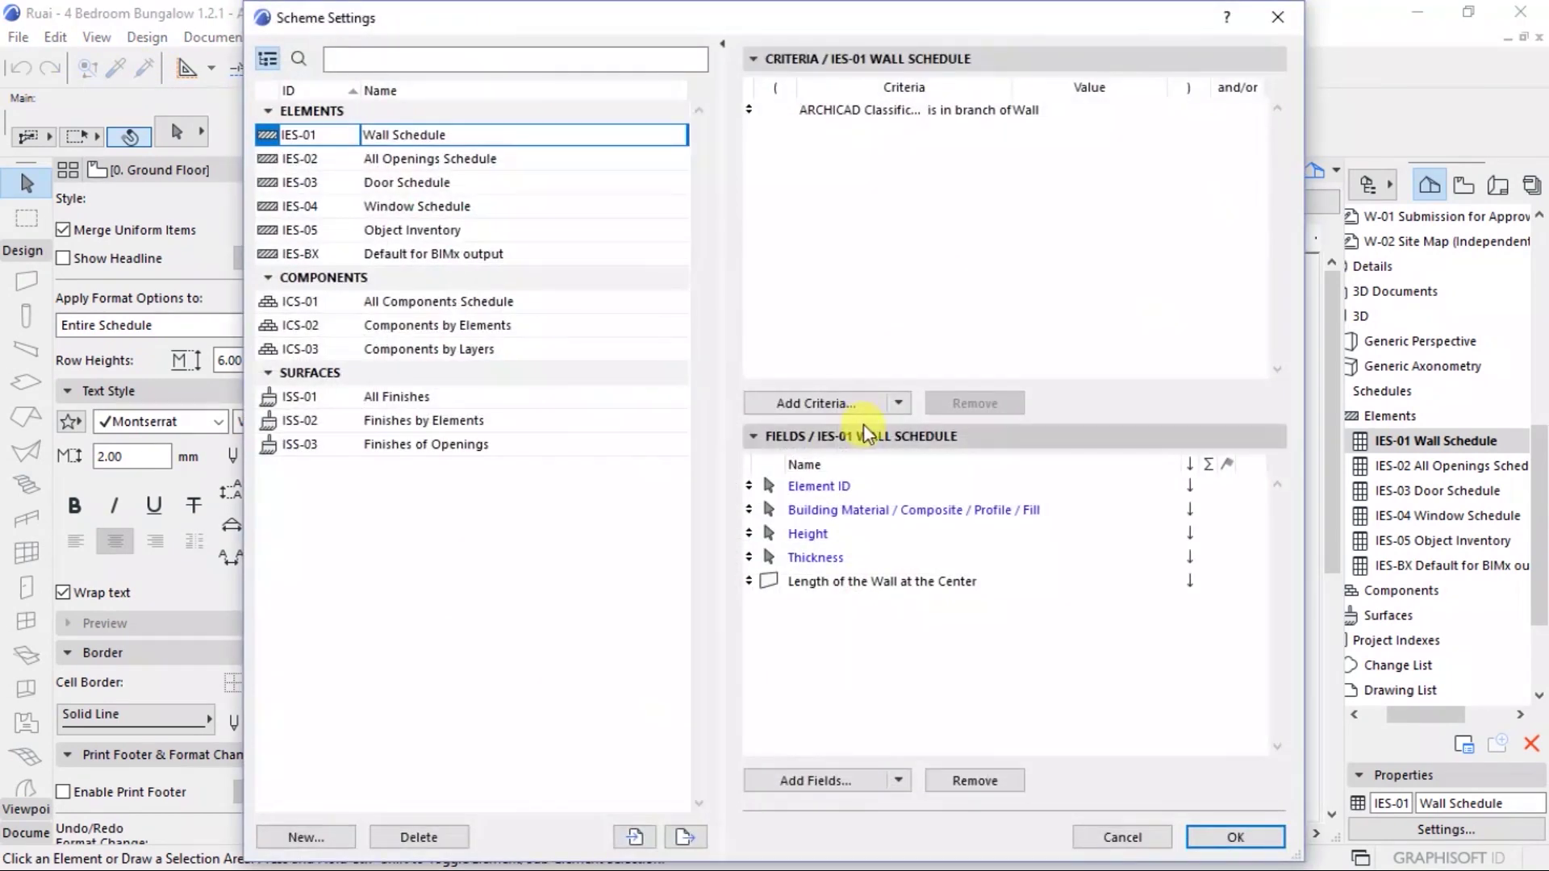
# Export the five-field IES-01 Wall Schedule scheme as an Interactive Schedule Scheme XML file
pyautogui.click(684, 841)
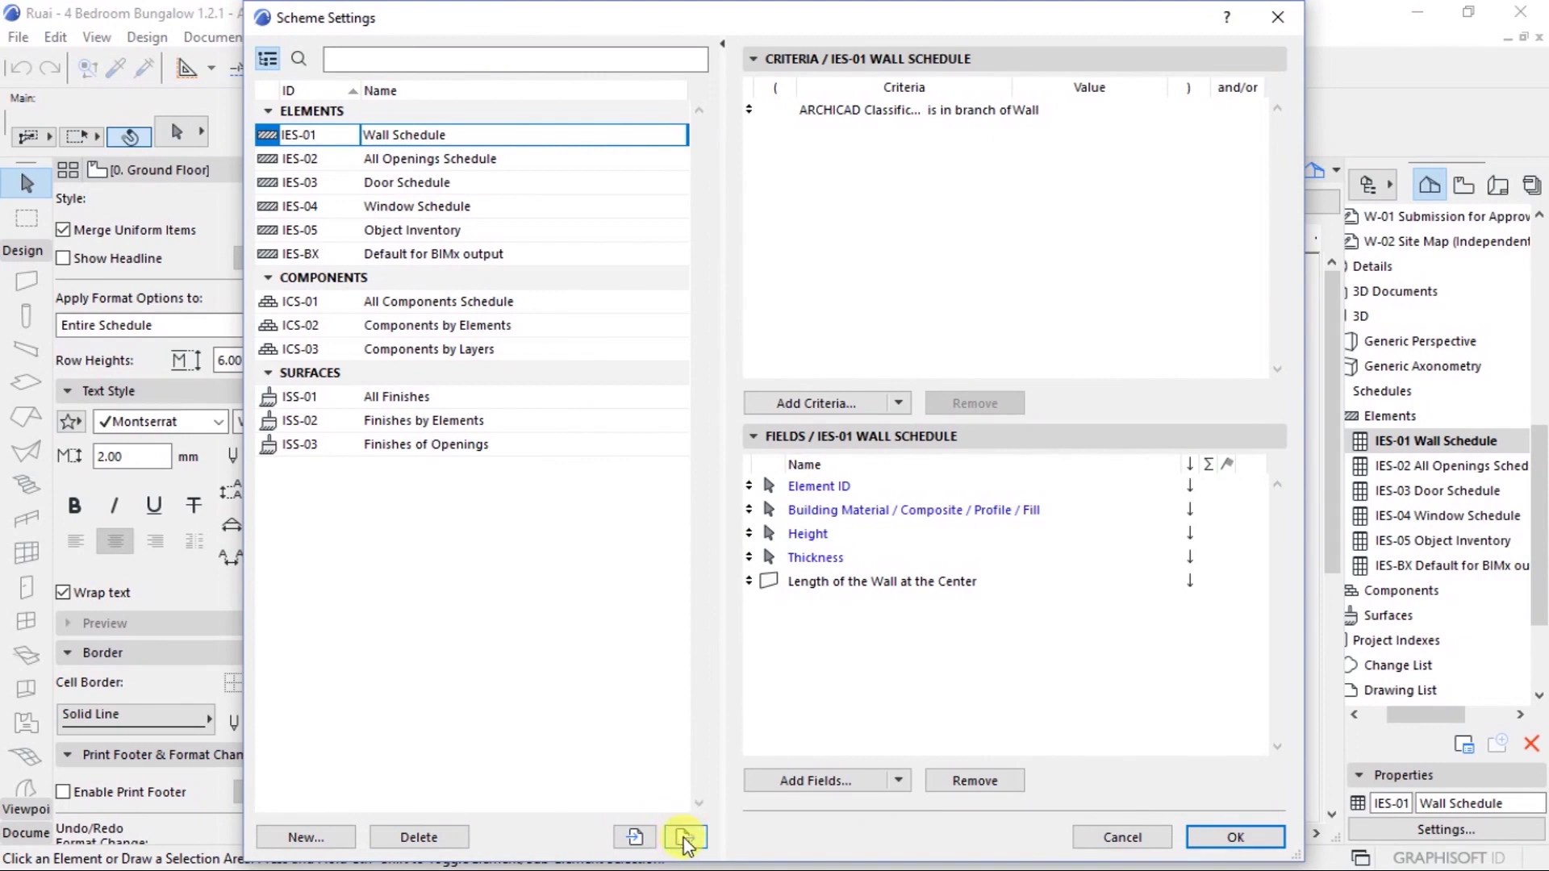